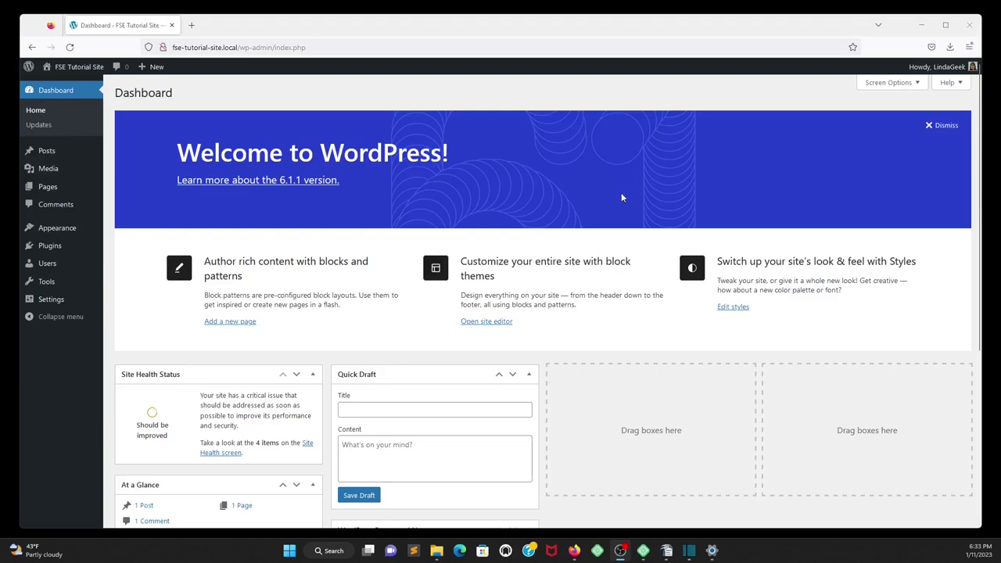
Open the Media Library from the admin sidebar to view the three seagull photos
left_click(48, 168)
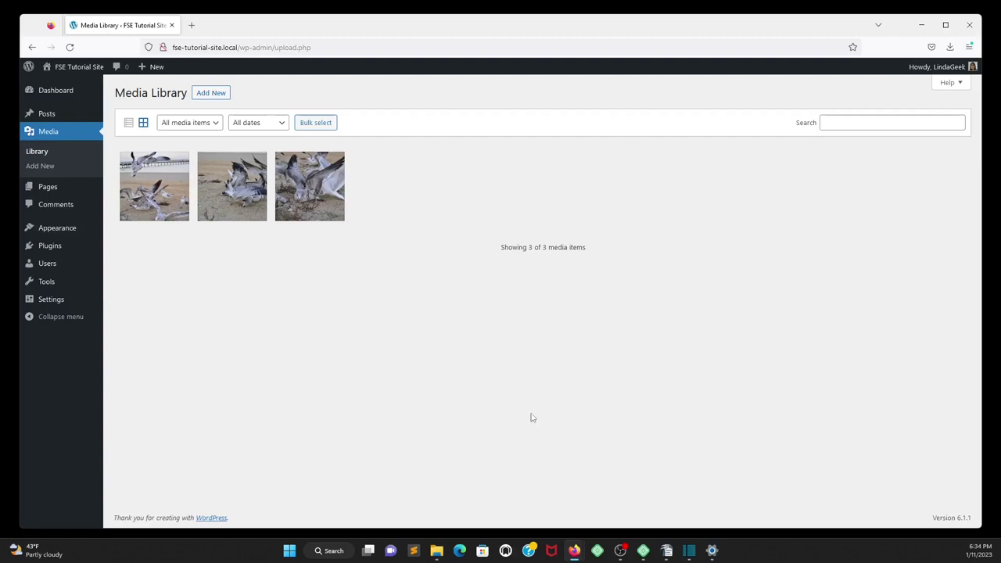
Drag the salad, mailbox and cat photos from File Explorer into the Media Library
left_click(436, 551)
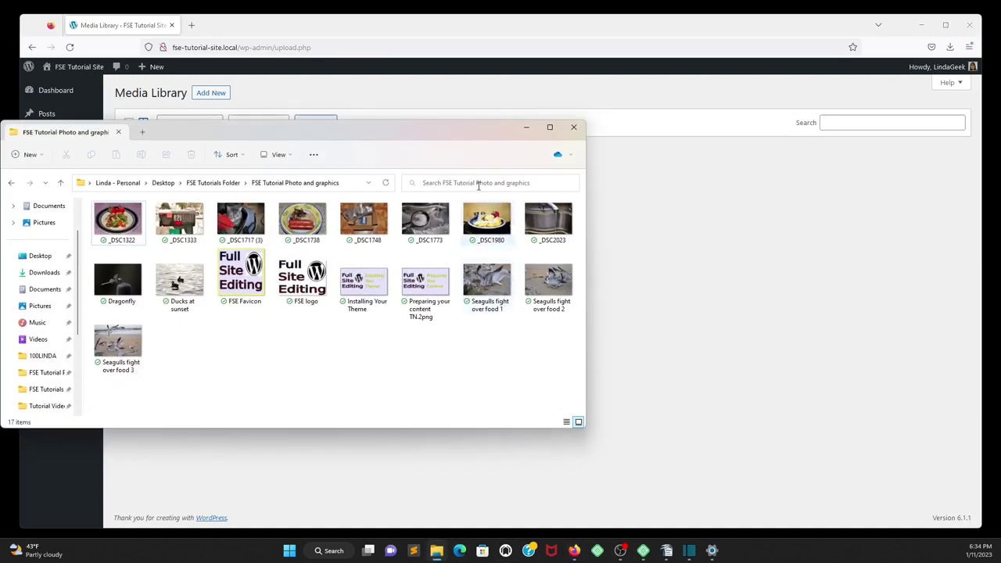
mouse_move(379, 136)
left_mouse_down()
mouse_move(380, 212)
mouse_move(530, 258)
mouse_move(740, 236)
mouse_move(756, 224)
left_mouse_up()
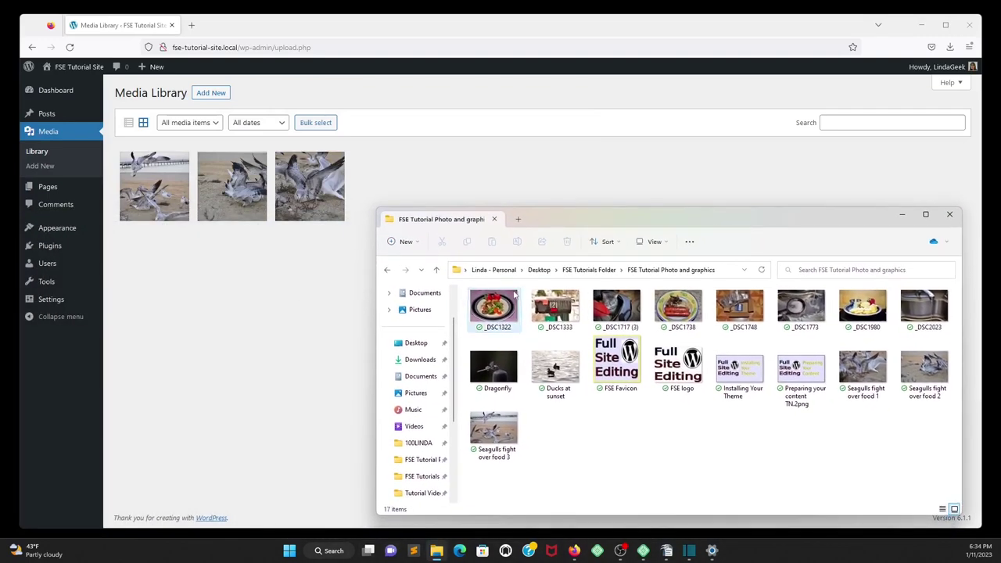
left_click_drag(506, 307, 212, 258)
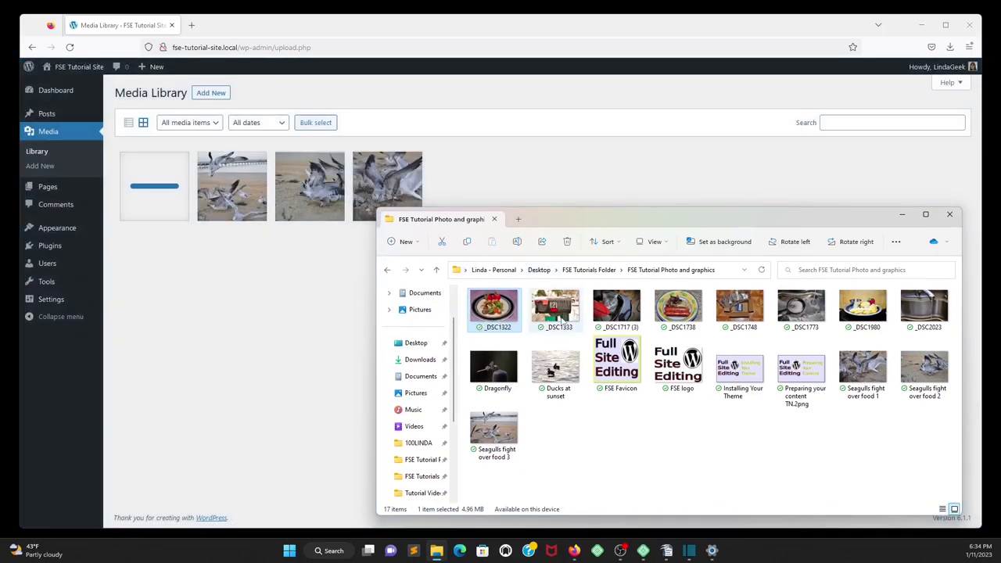
left_click_drag(560, 319, 196, 300)
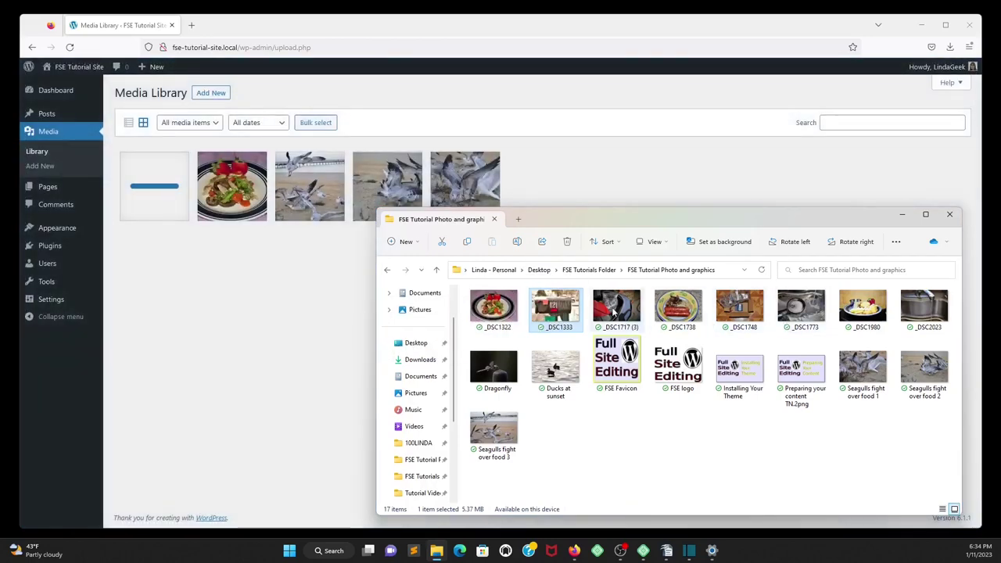
left_click(613, 311)
left_click_drag(614, 311, 184, 293)
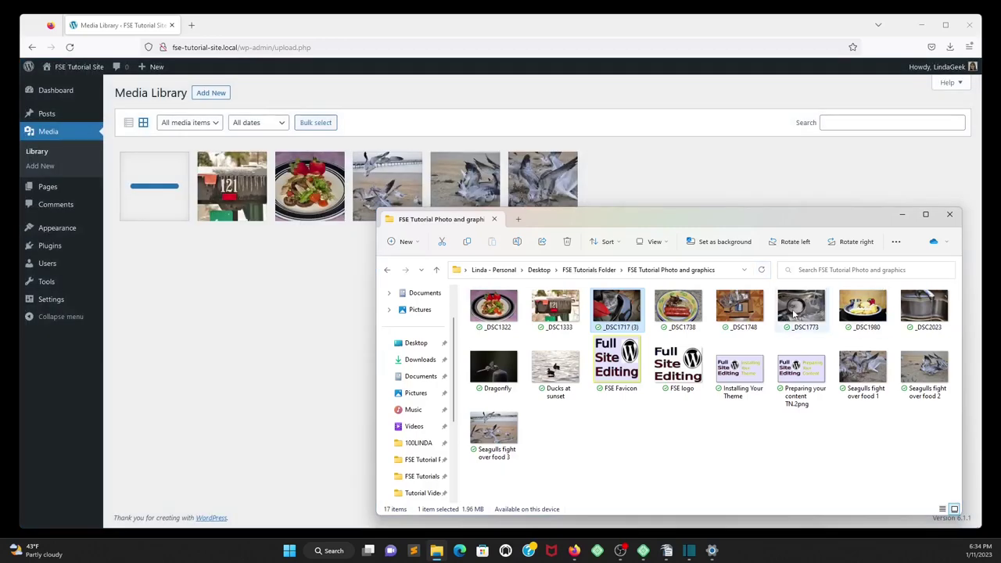
Upload _DSC1738, _DSC1748, _DSC1773, _DSC1980 and _DSC2023 together in one drag
left_click(680, 313)
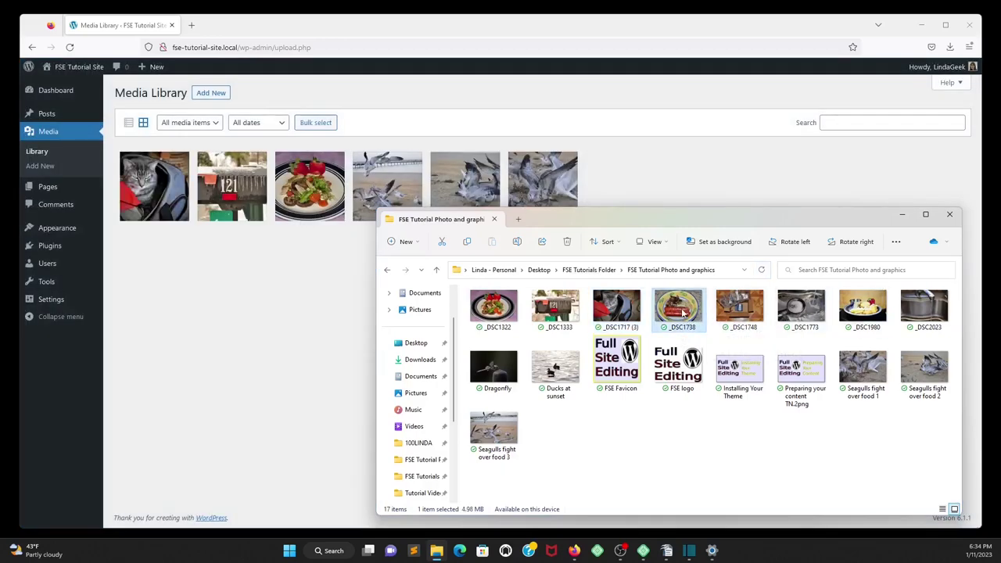
left_click(738, 314, "ctrl")
left_click(812, 313, "ctrl")
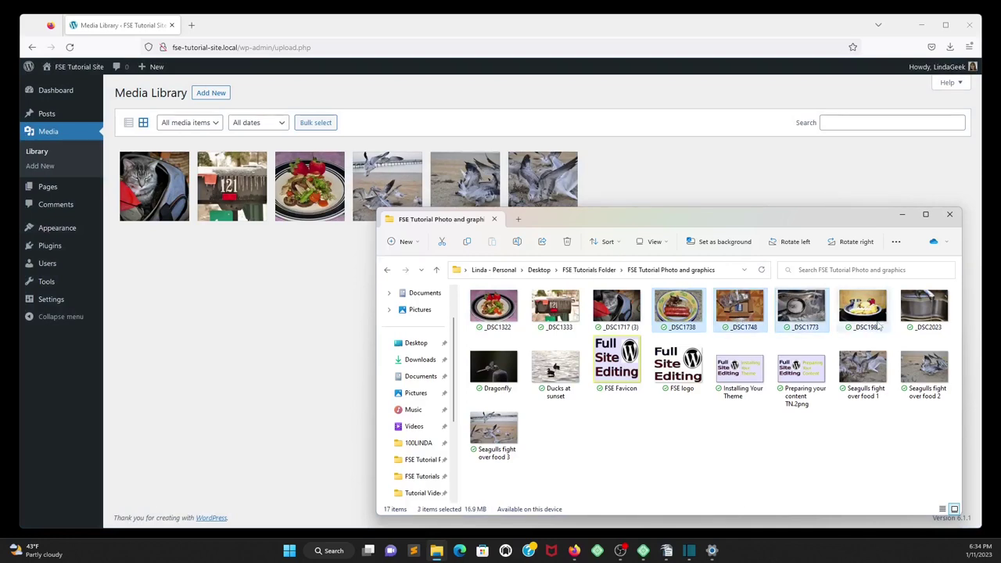
left_click(868, 312, "ctrl")
left_click(934, 316, "ctrl")
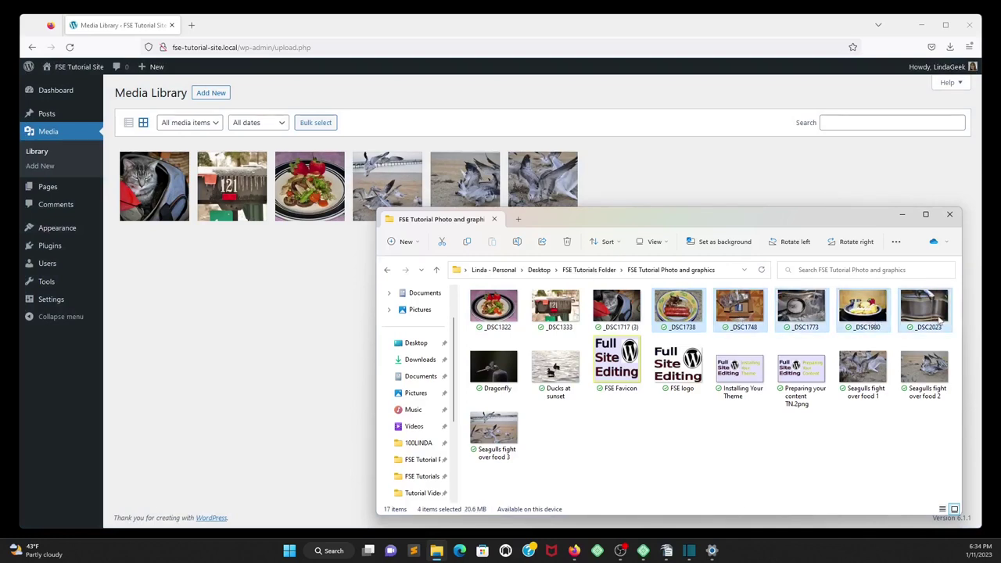
left_click_drag(793, 324, 249, 302)
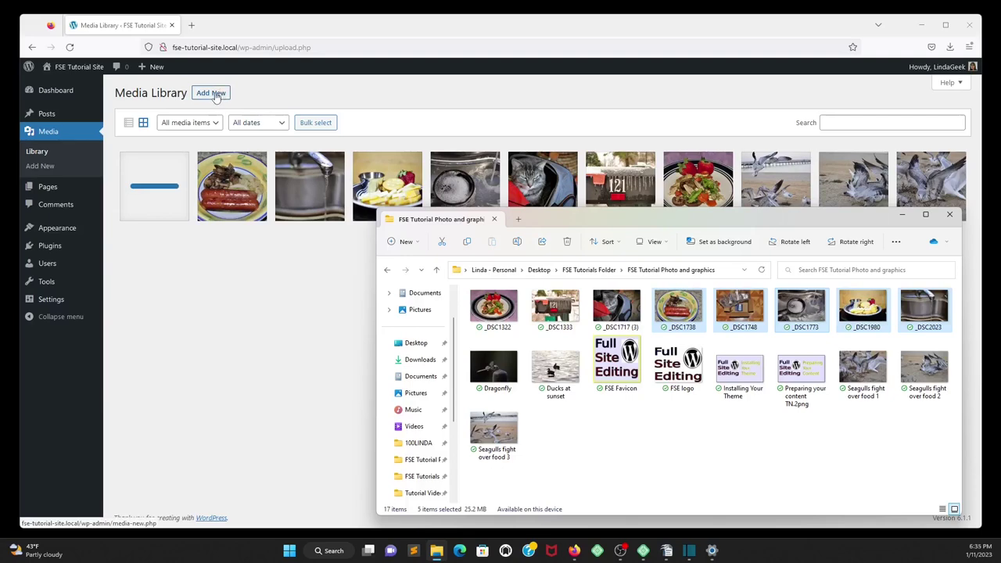
Upload the Ducks at sunset and Dragonfly photos one at a time via Select Files
left_click(216, 95)
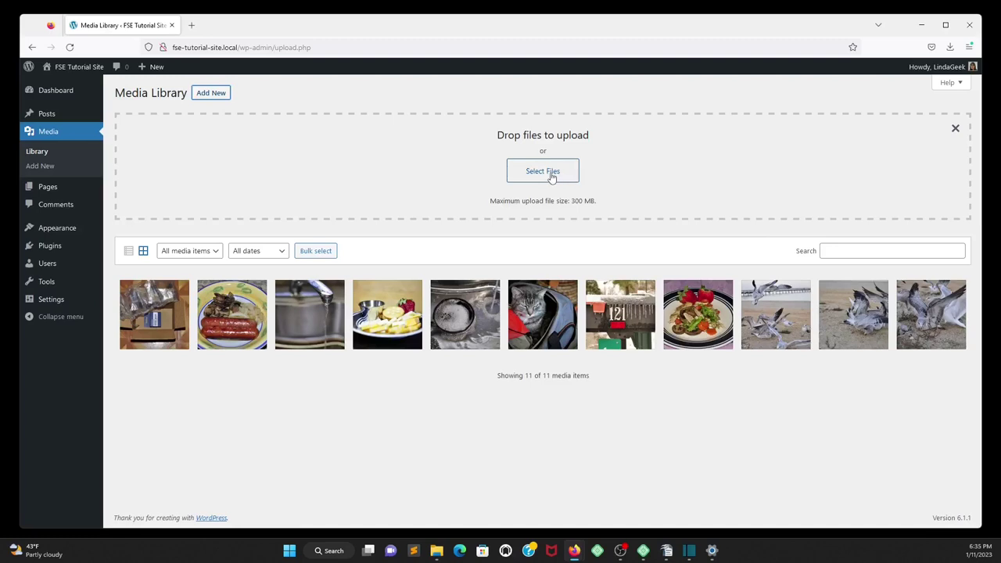
left_click(551, 176)
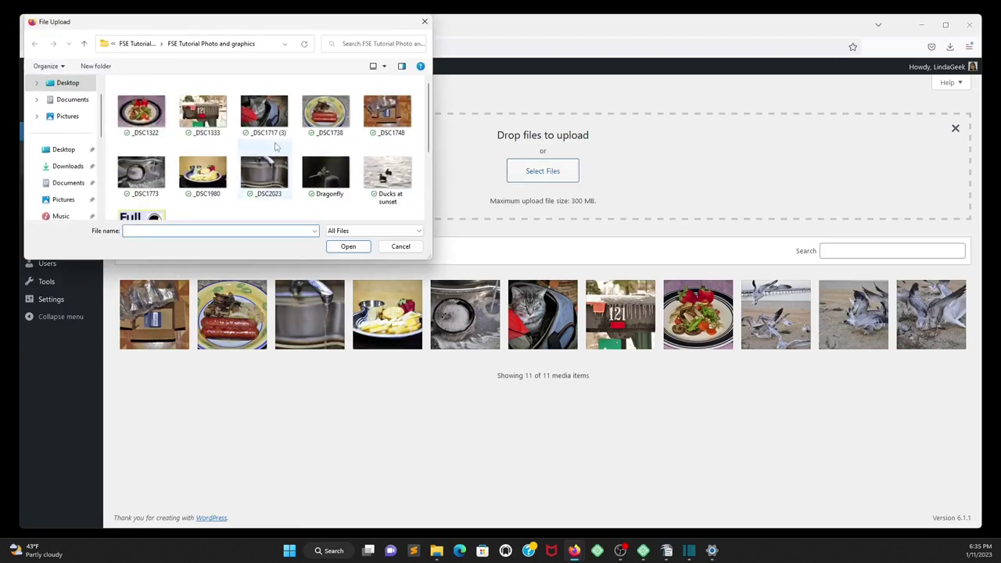
left_click(388, 183)
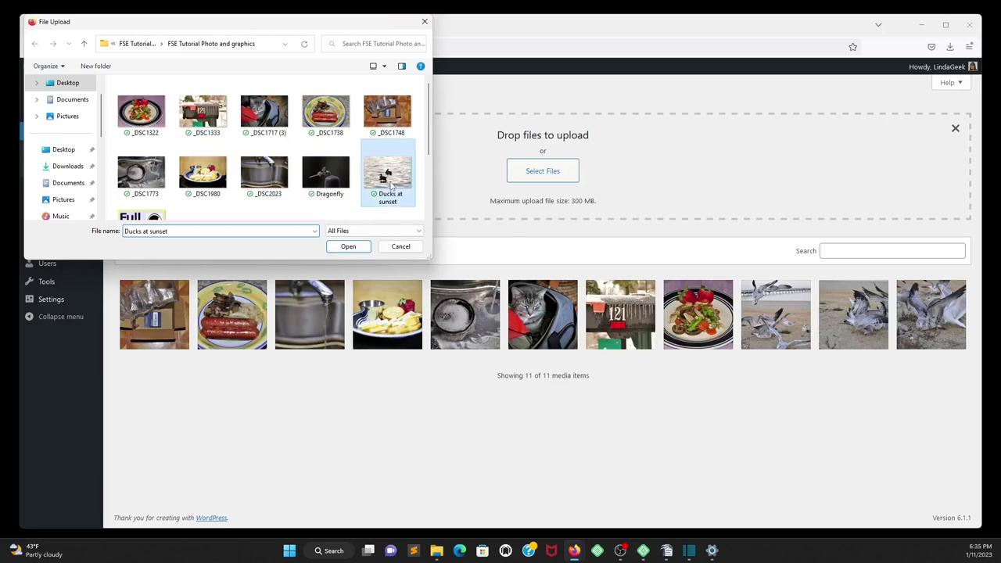
left_click(347, 247)
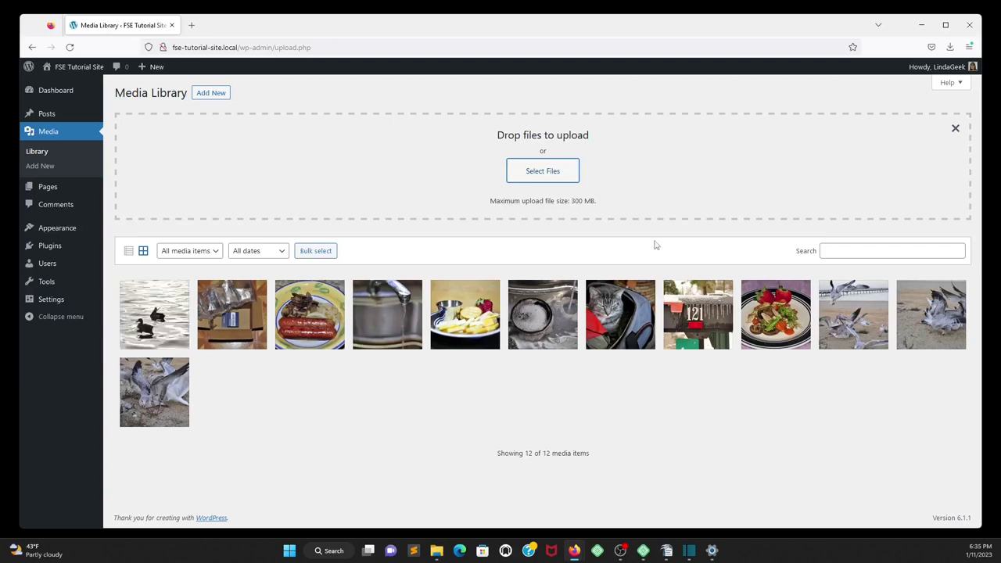
left_click(536, 174)
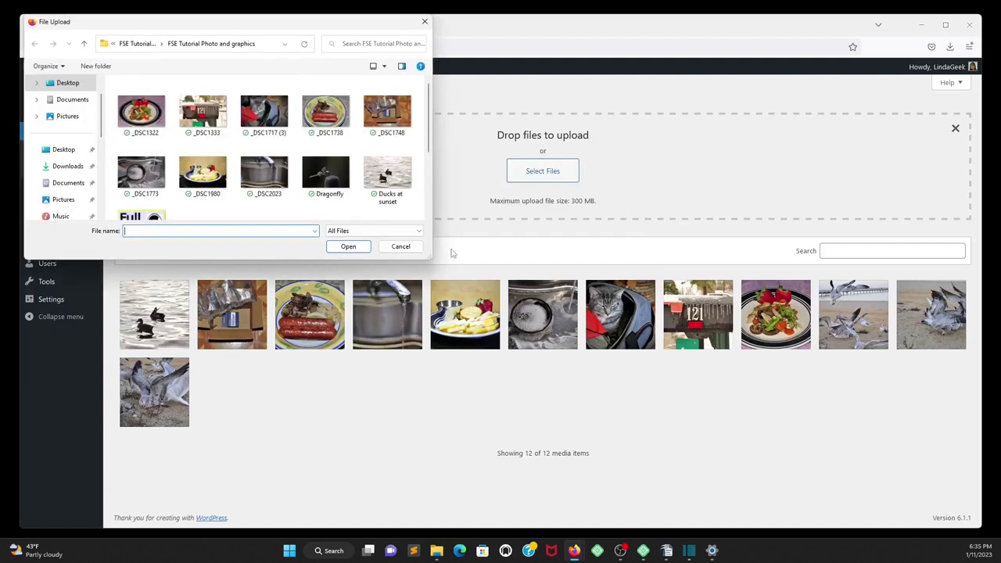
left_click(324, 166)
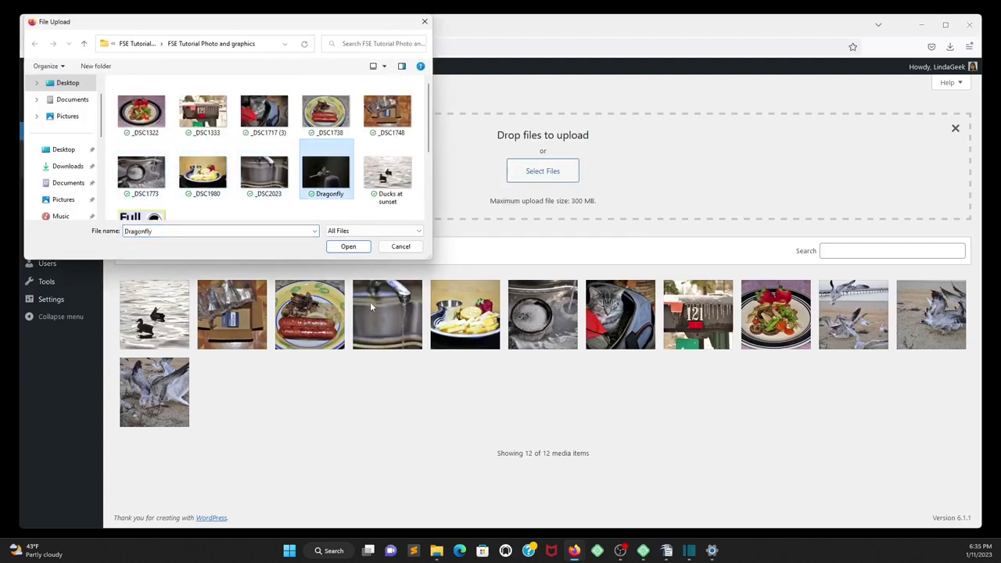
left_click(348, 247)
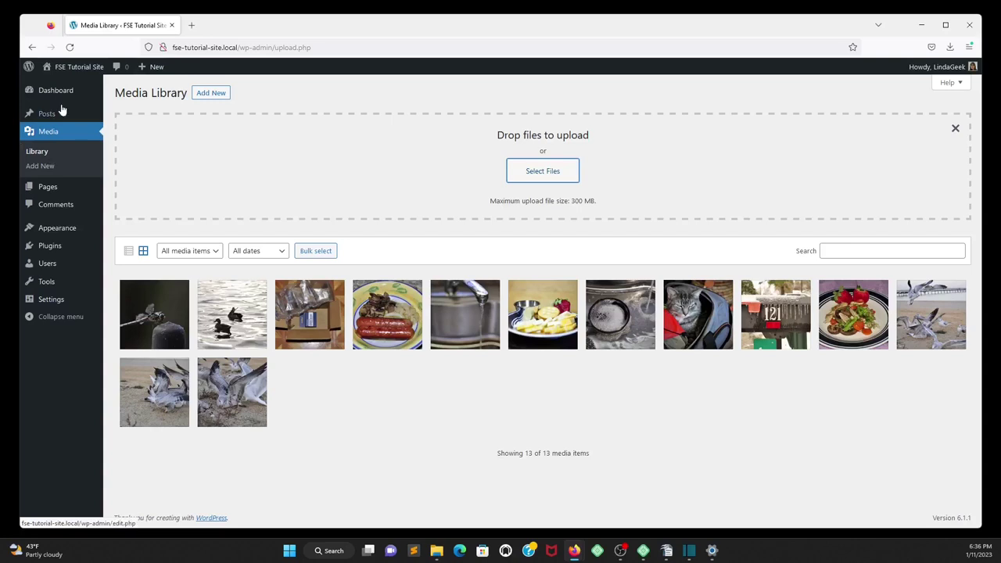
mouse_move(47, 186)
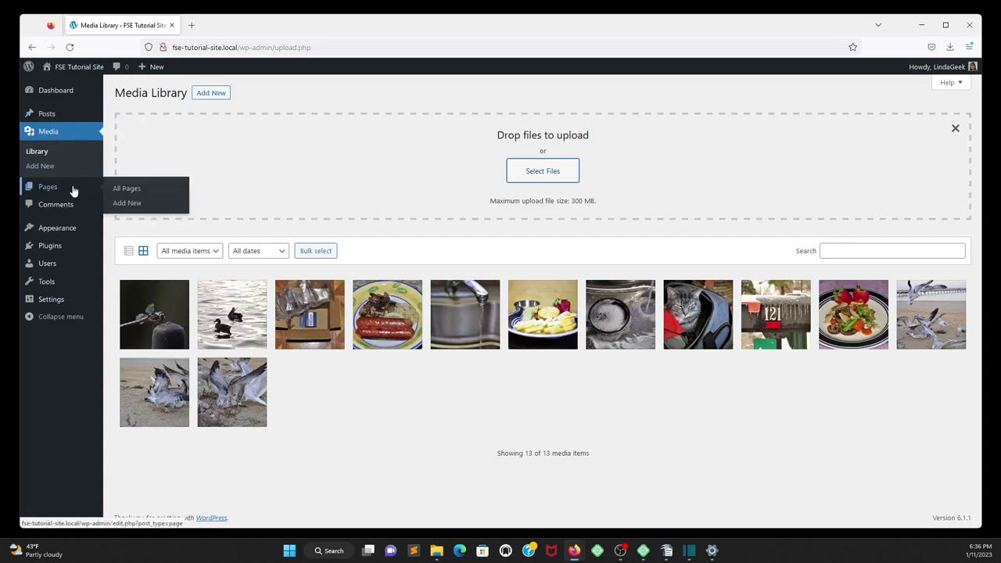
Create and publish an empty page titled 'Home'
left_click(73, 191)
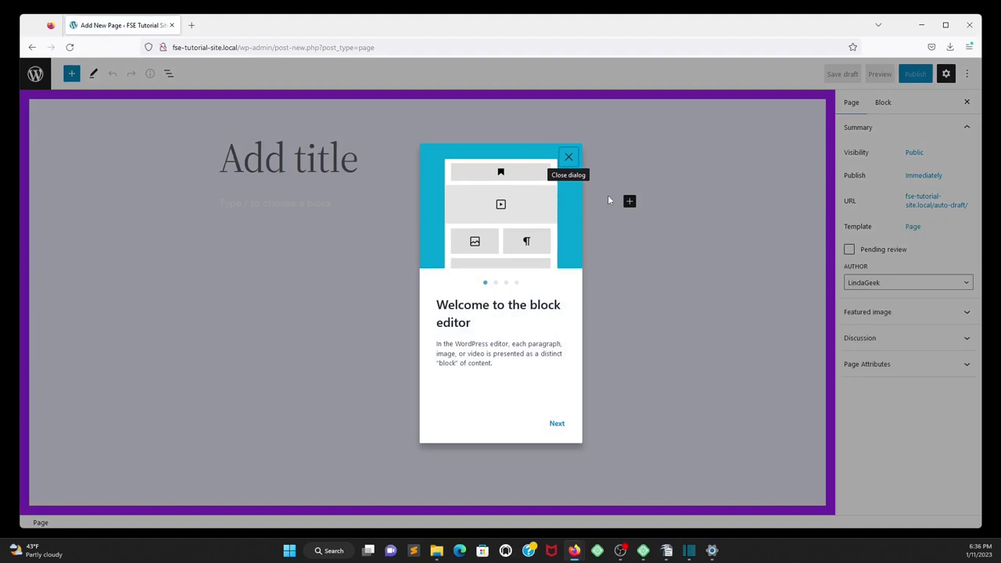
left_click(570, 159)
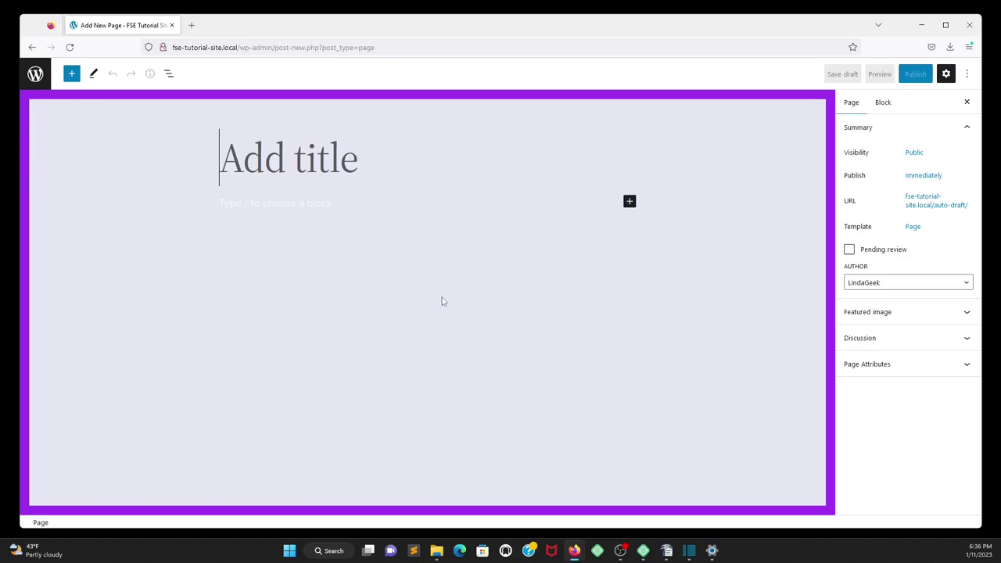
type("Home")
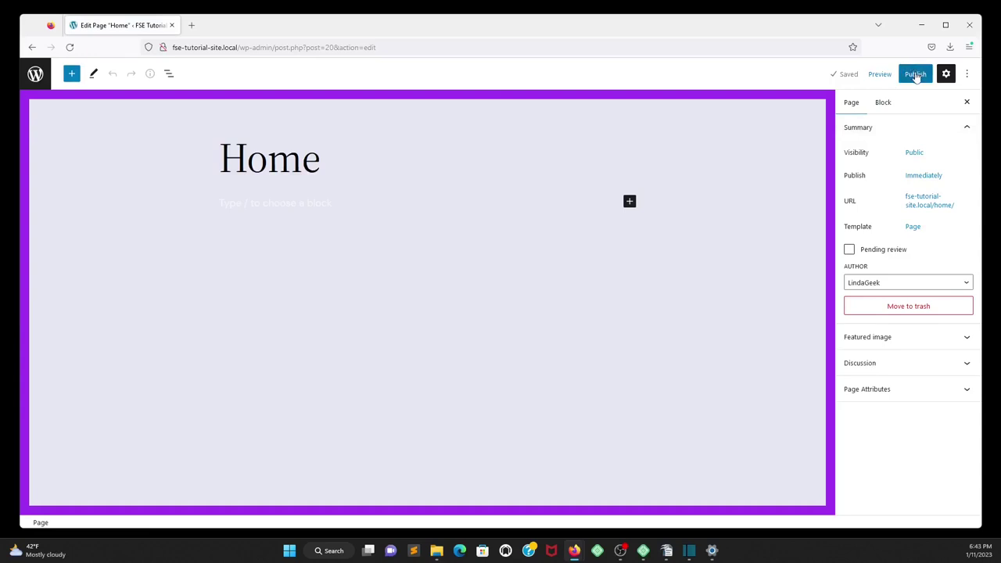
left_click(916, 75)
left_click(867, 73)
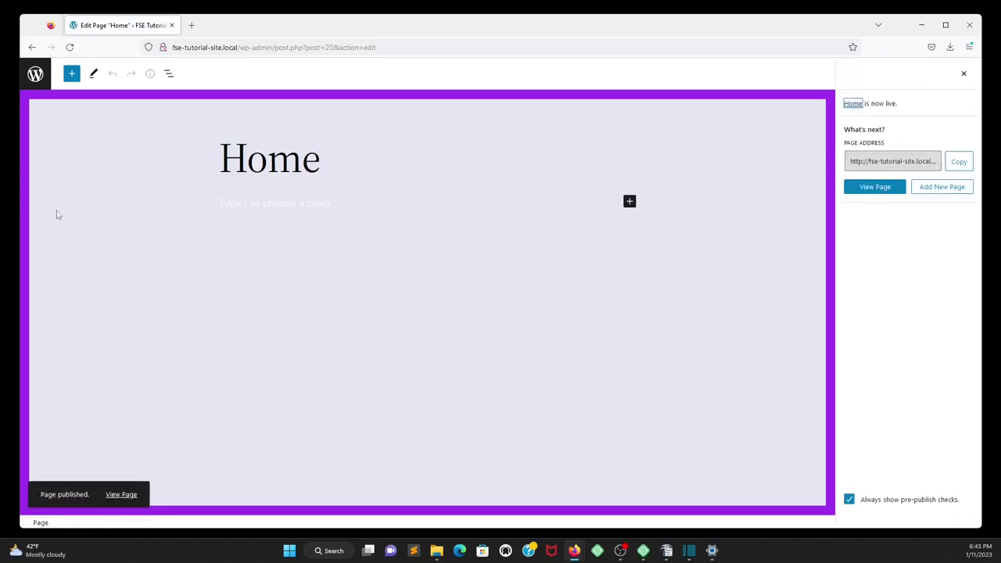
In Reading settings, make the static 'Home' page the homepage and save
left_click(34, 73)
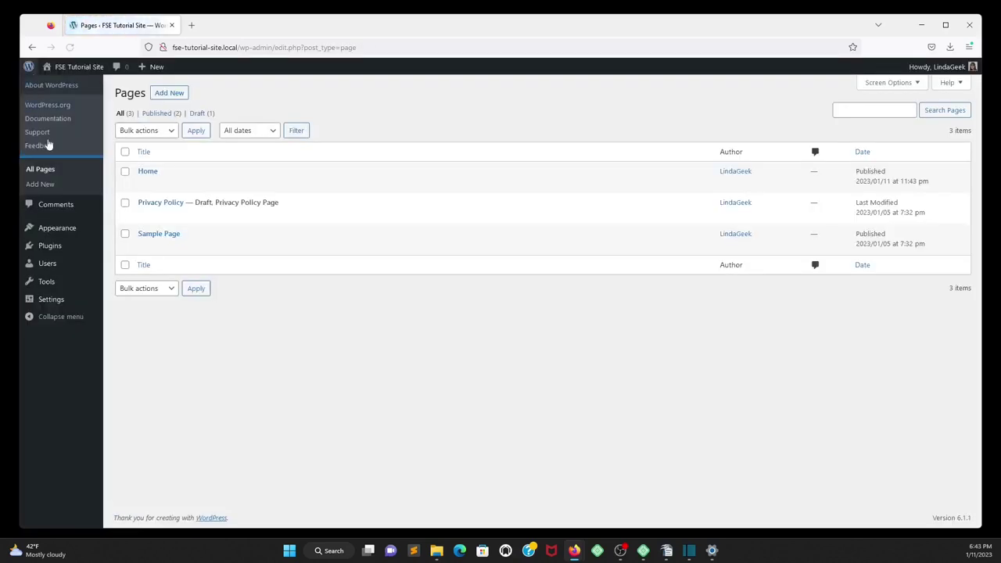
mouse_move(51, 299)
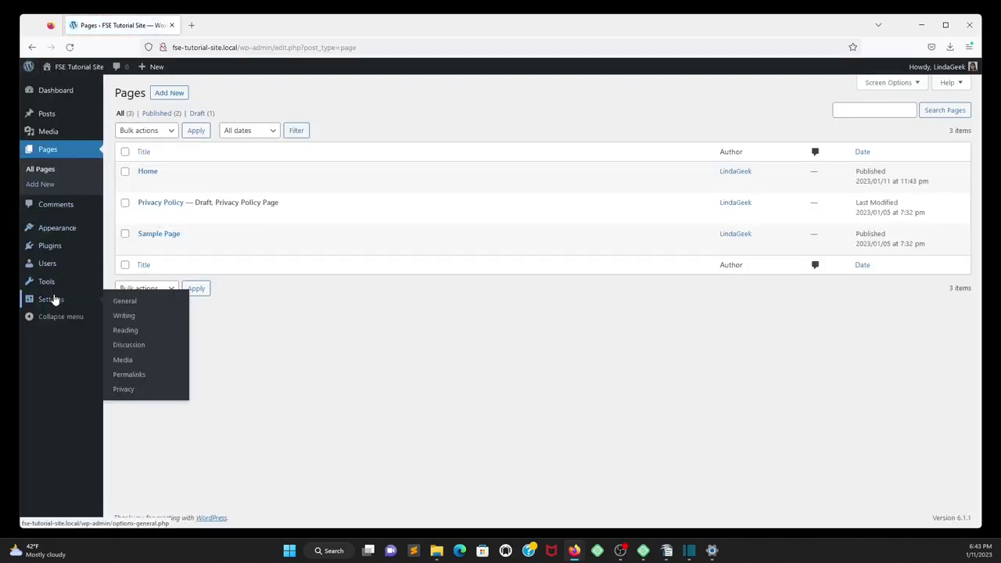
left_click(130, 332)
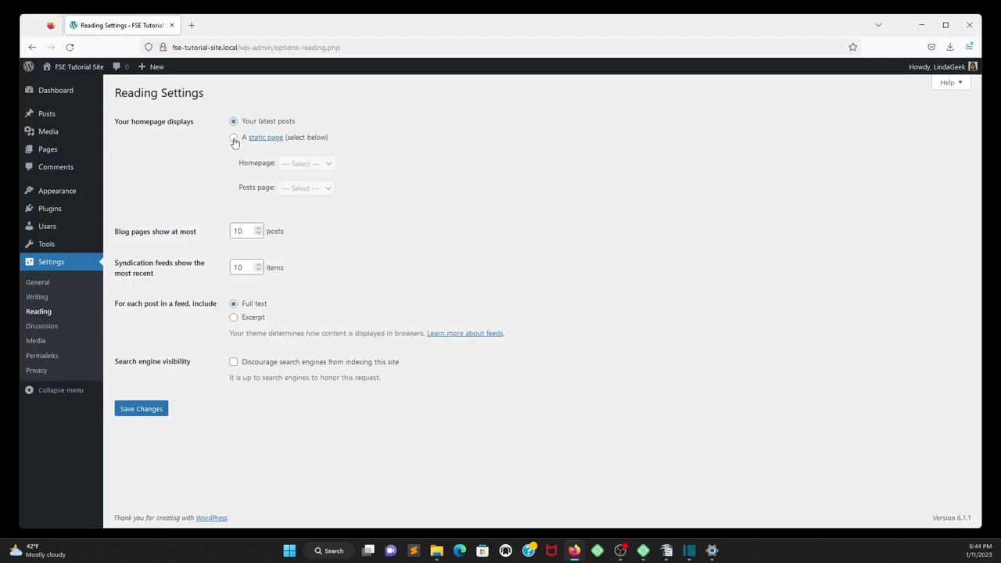
left_click(234, 139)
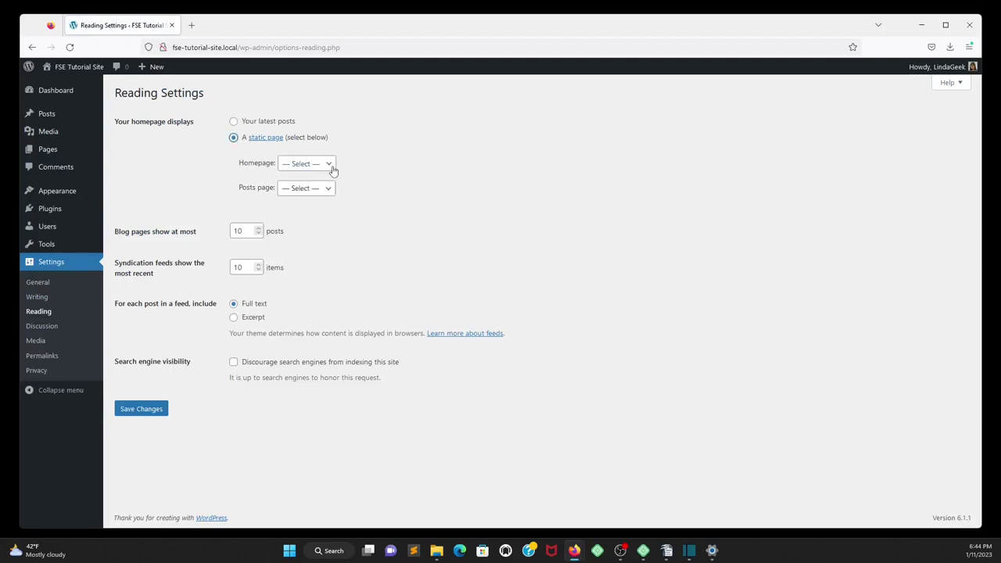
left_click(328, 165)
left_click(315, 195)
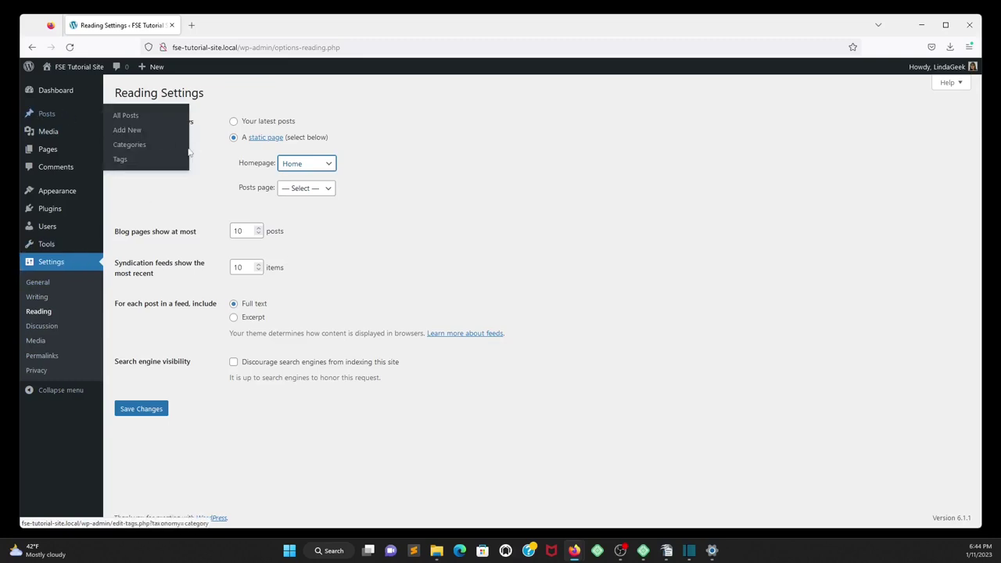
left_click(141, 408)
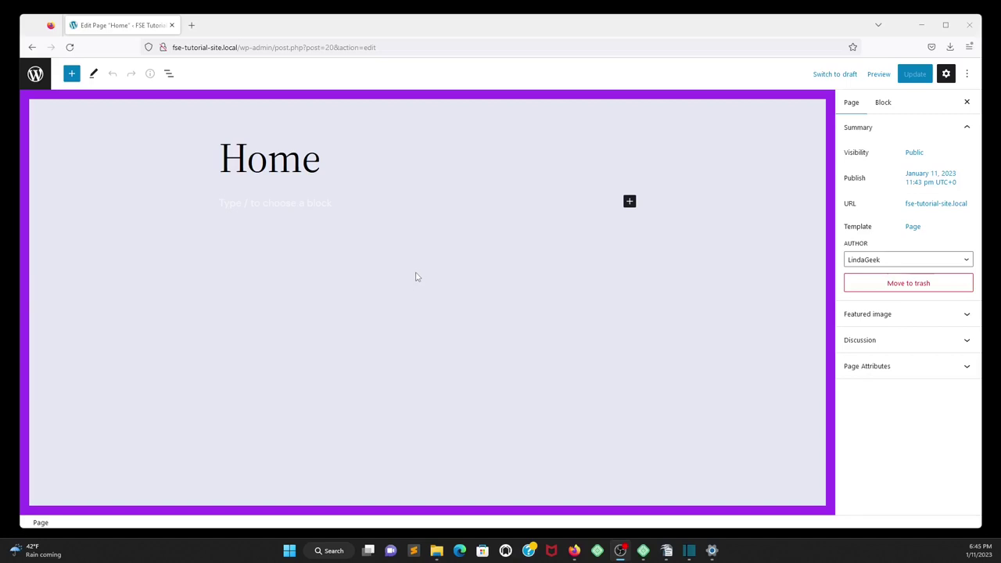
Create and publish an empty 'About Me' page, then return to the pages list
left_click(35, 78)
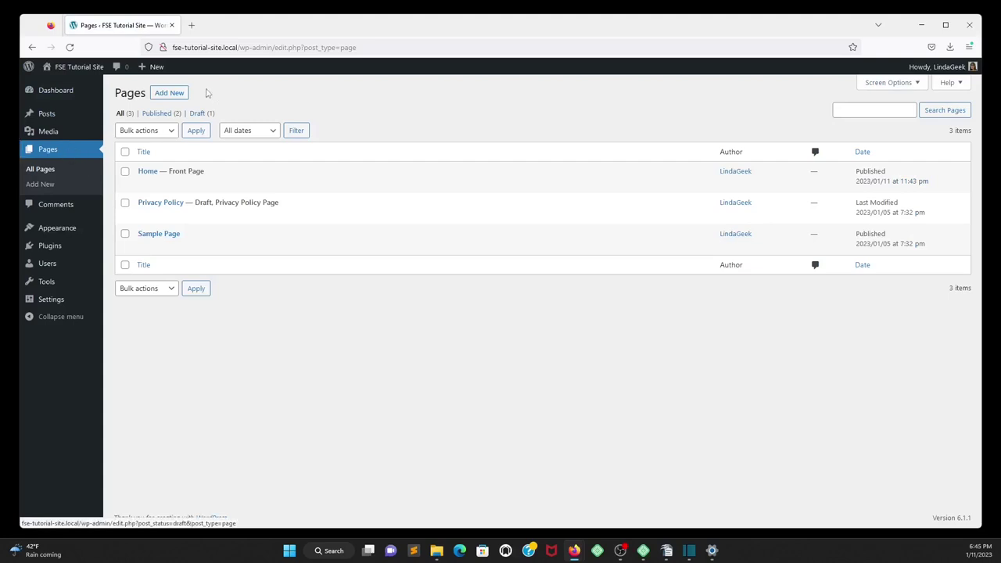
left_click(165, 95)
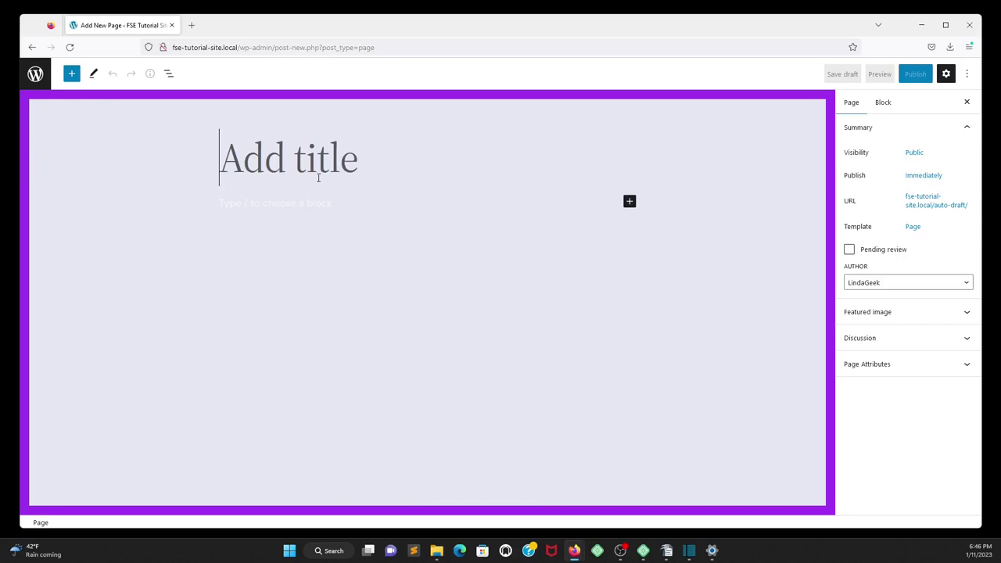
type("B")
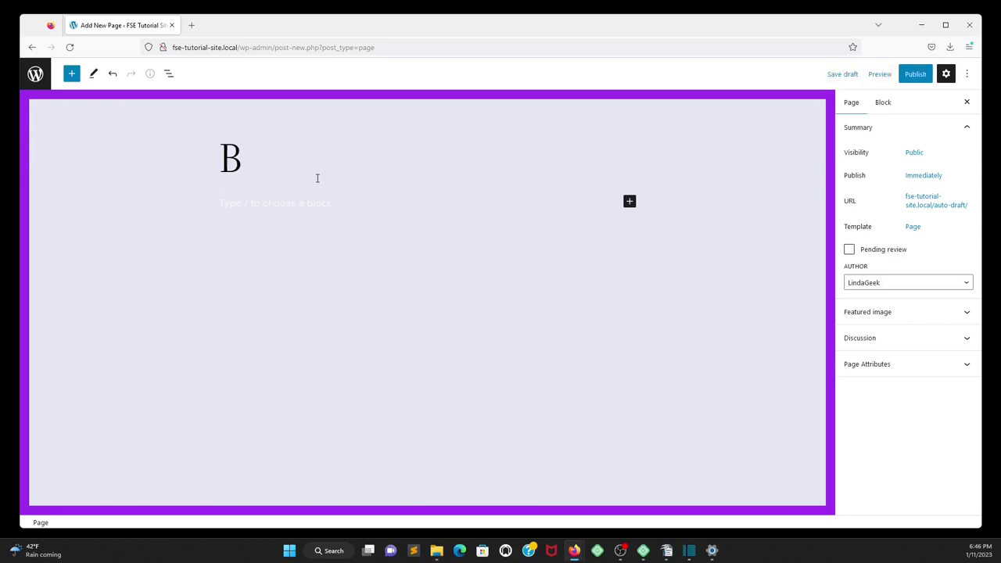
key("BackSpace")
type("About ")
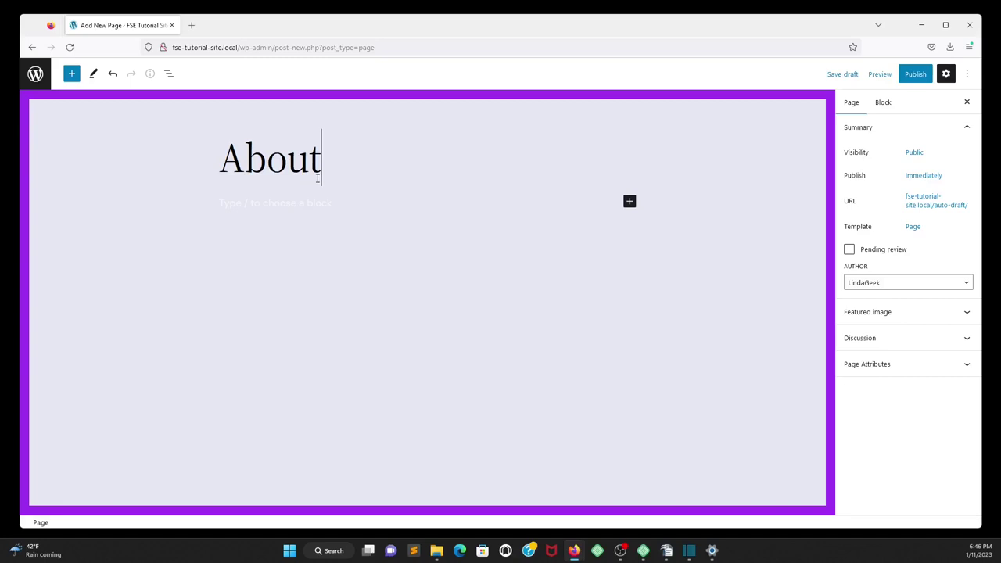
type("Me")
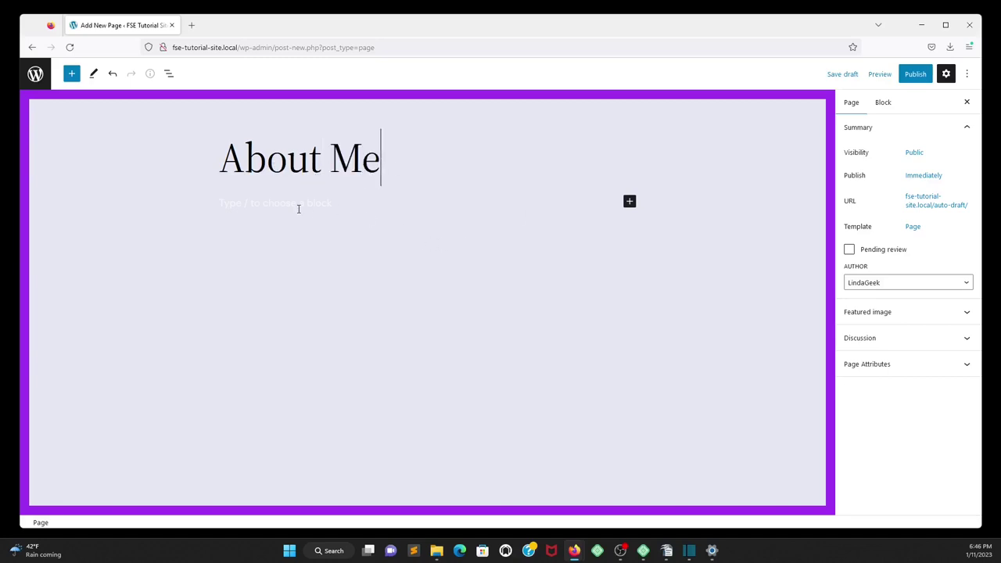
left_click(915, 75)
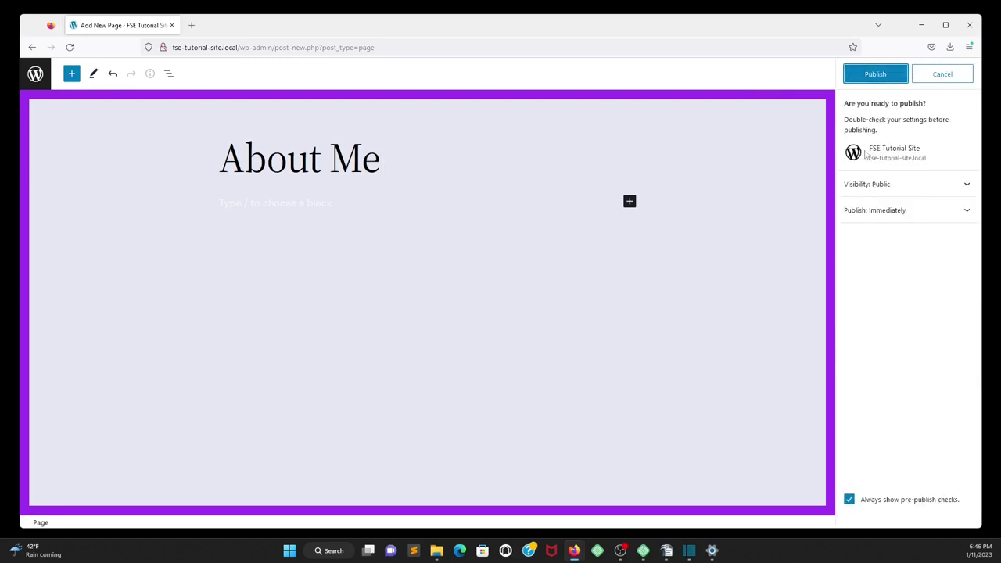
left_click(878, 76)
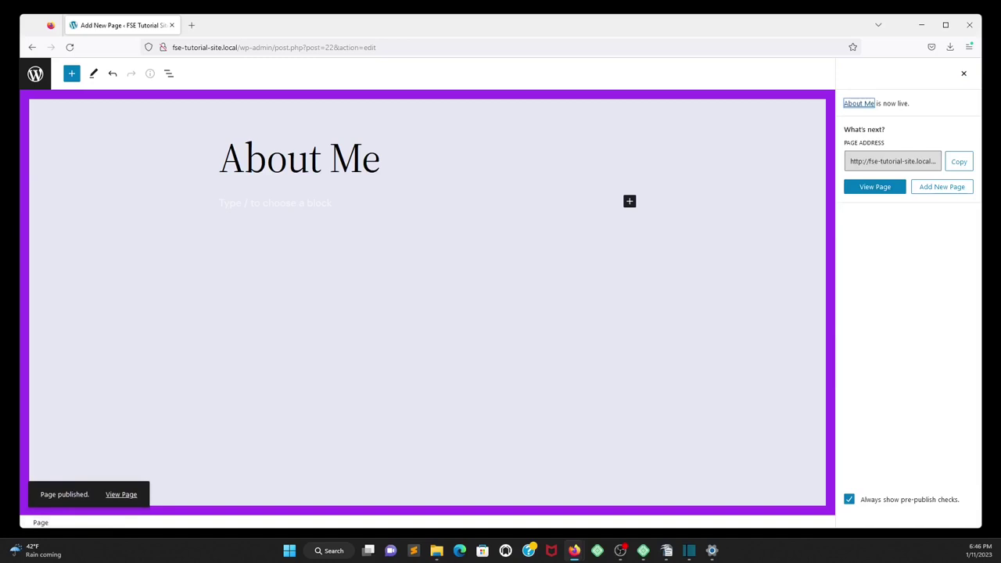
left_click(35, 73)
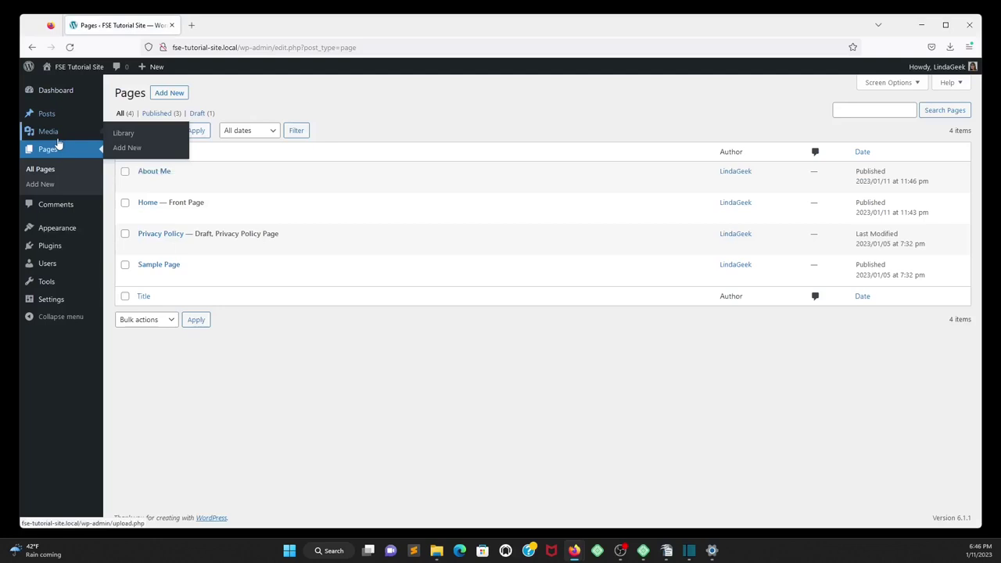
Visit the live site showing Home as front page, then enter the Site Editor
left_click(64, 68)
mouse_move(79, 66)
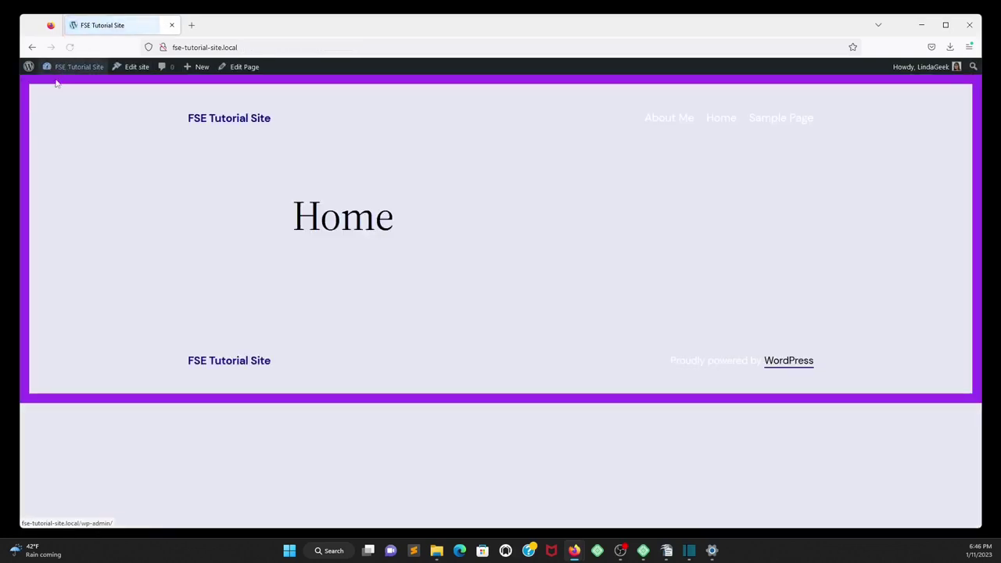
left_click(65, 84)
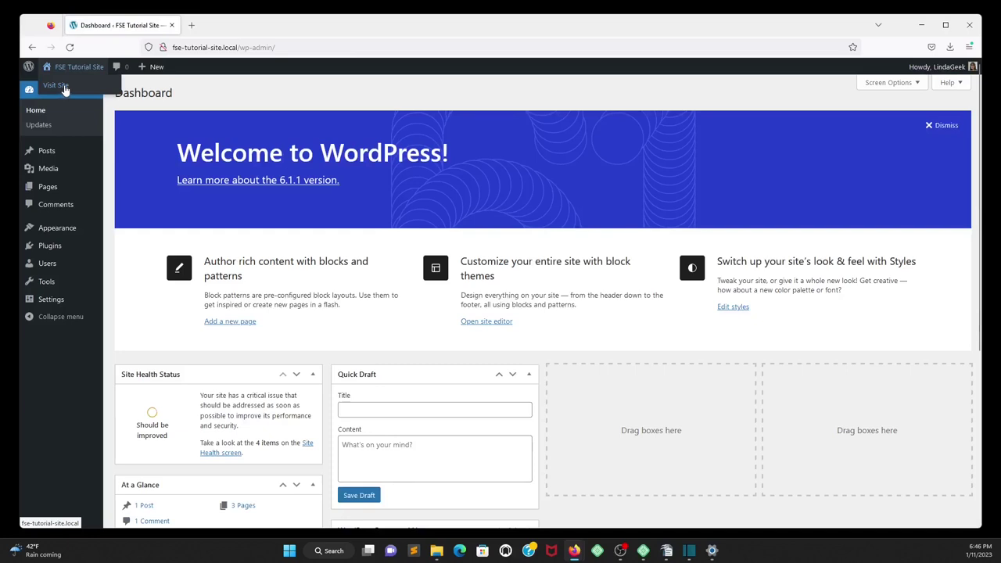
left_click(68, 86)
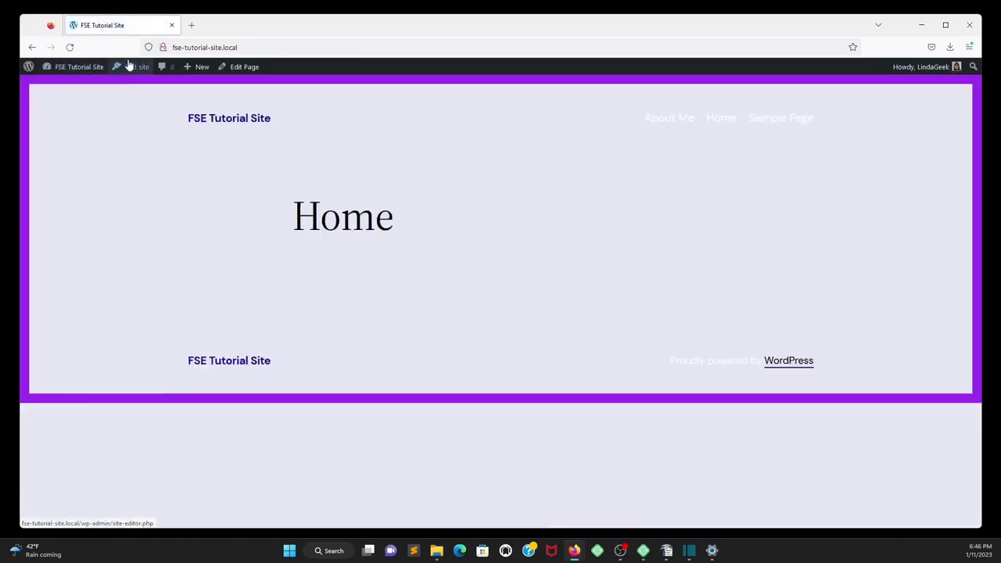
left_click(127, 67)
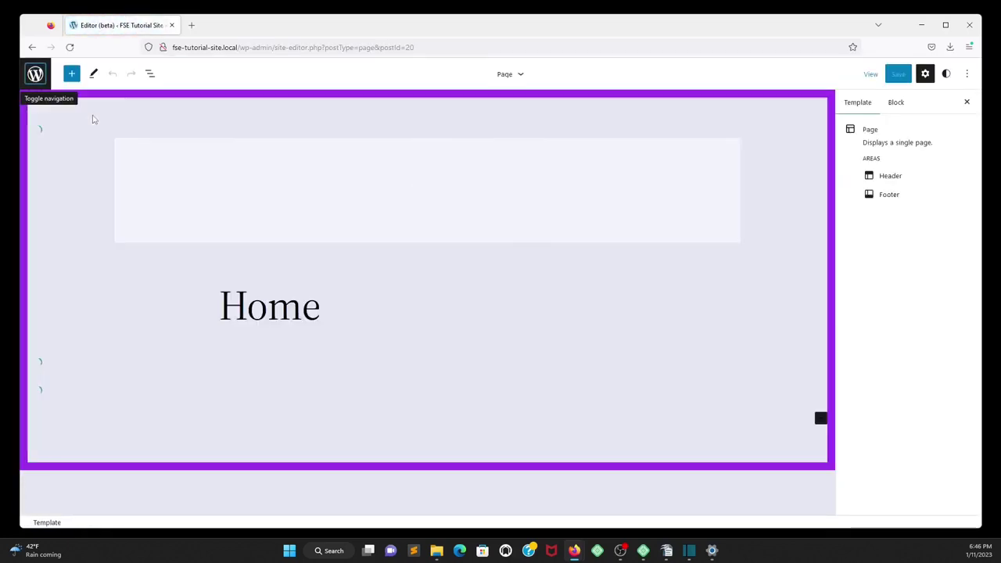
Browse the Site Editor's Templates list from 404 down to Single
left_click(39, 78)
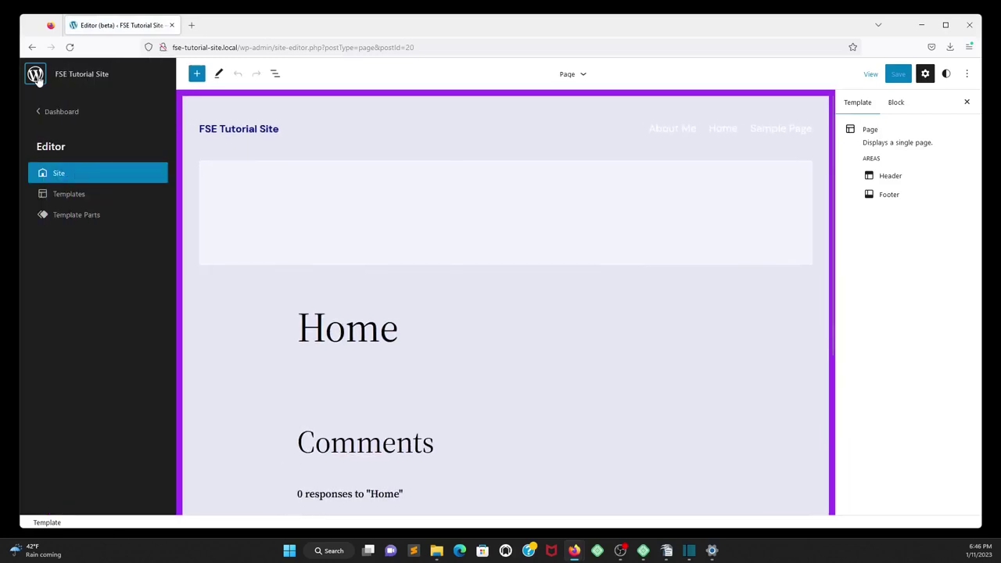
left_click(81, 197)
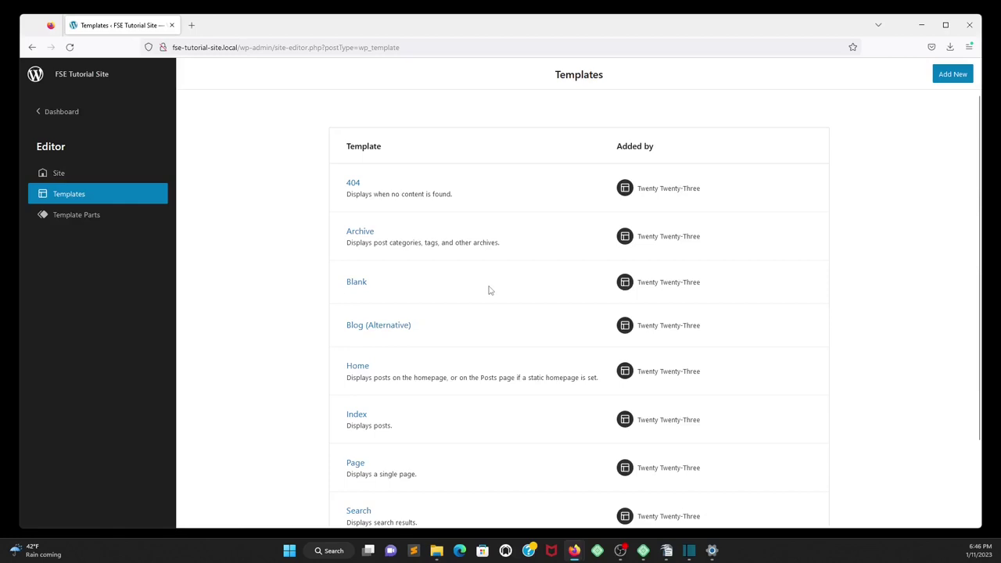
scroll(488, 290, "down", 2)
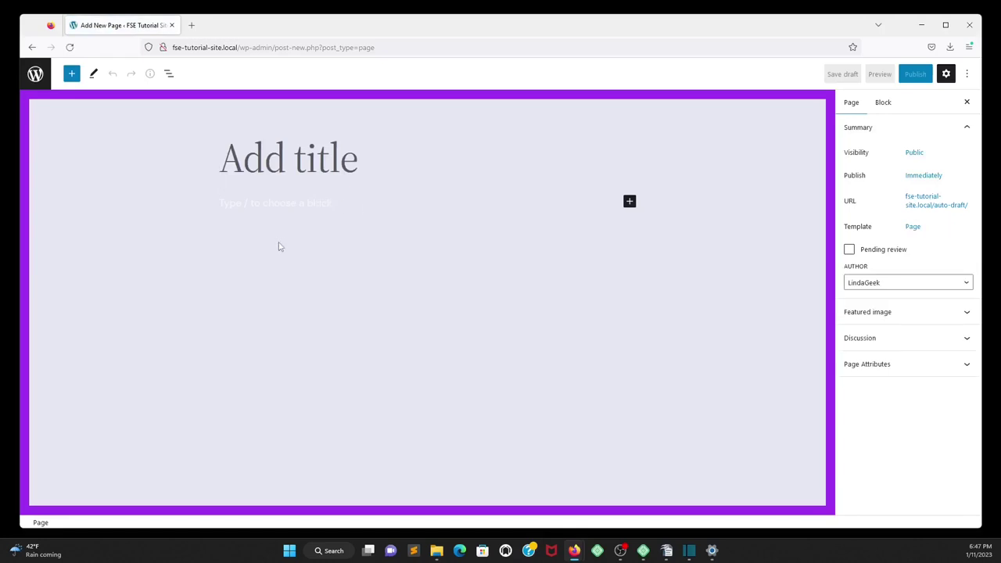
Publish the new page with the title 'Contact Linda'
type("C")
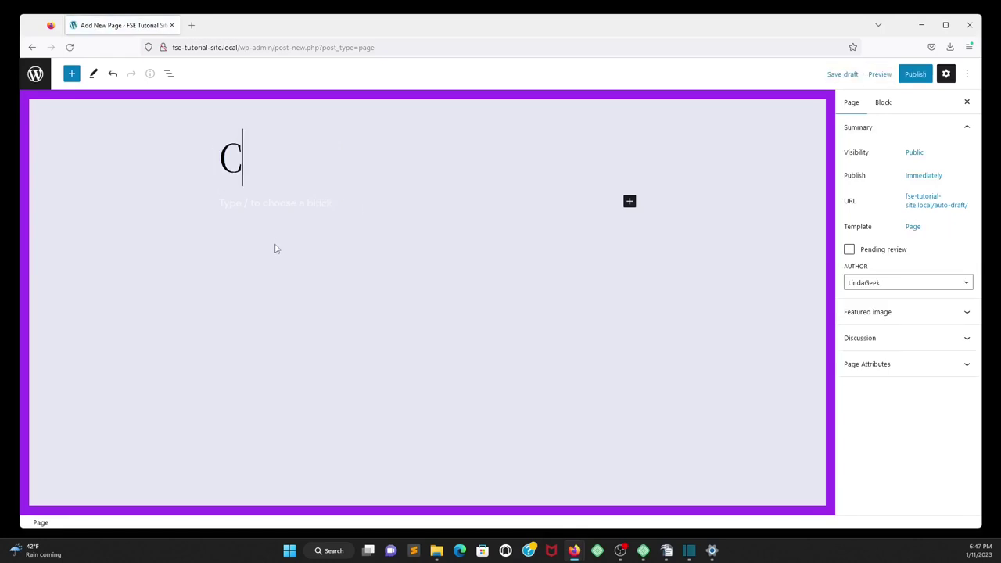
type("ontact")
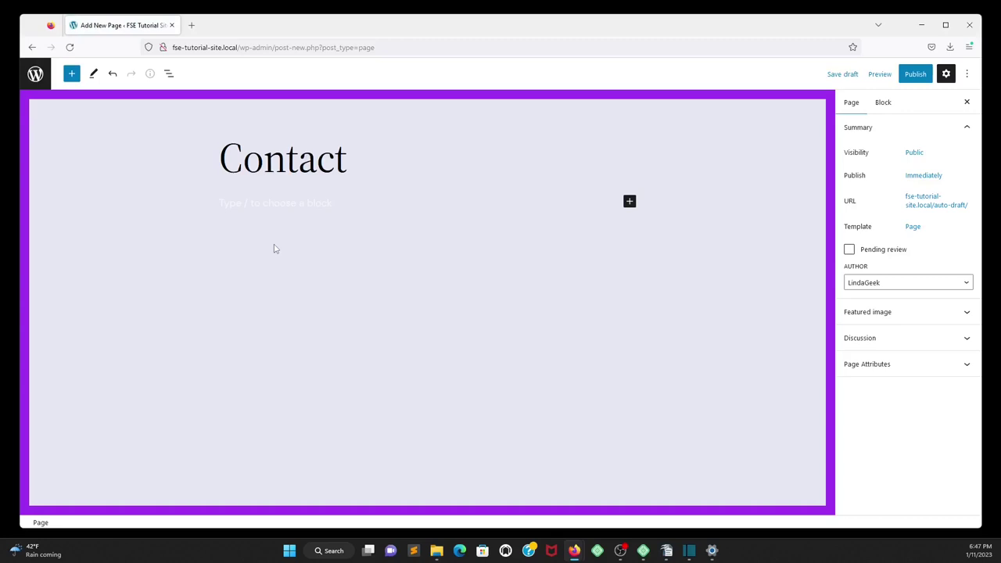
type(" Linda")
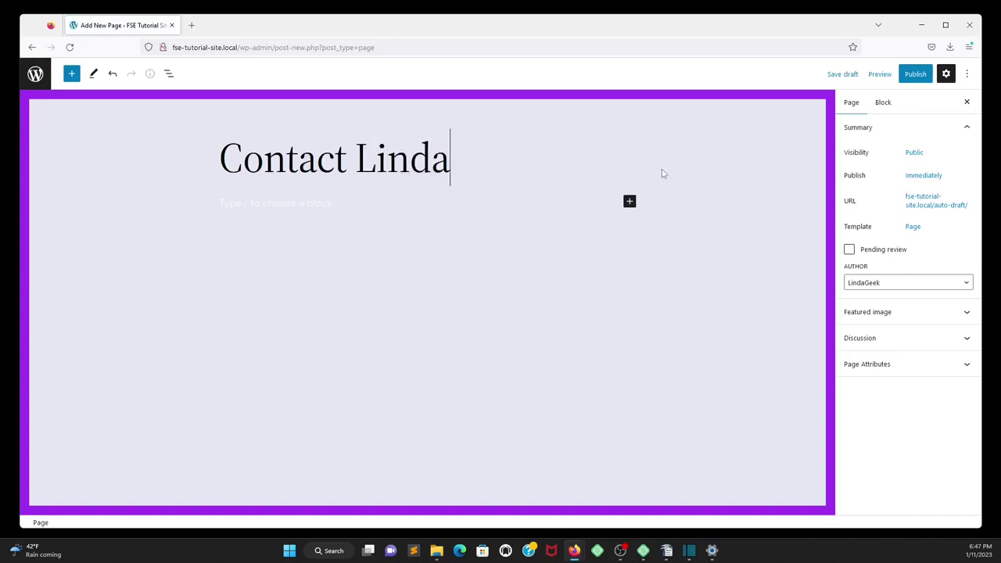
left_click(916, 75)
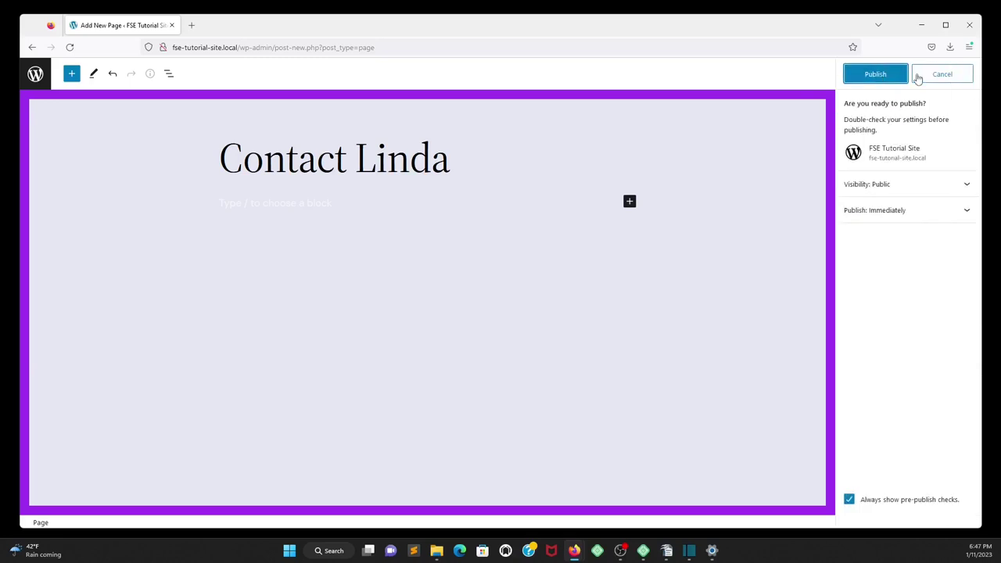
left_click(898, 75)
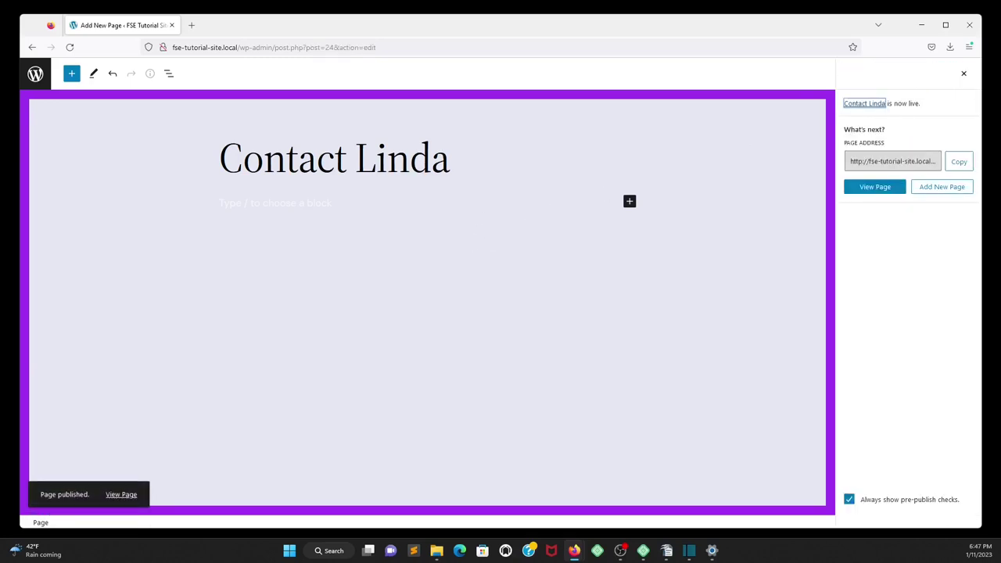
Visit the live site, re-enter the Site Editor and open the Blog (Alternative) template
left_click(36, 73)
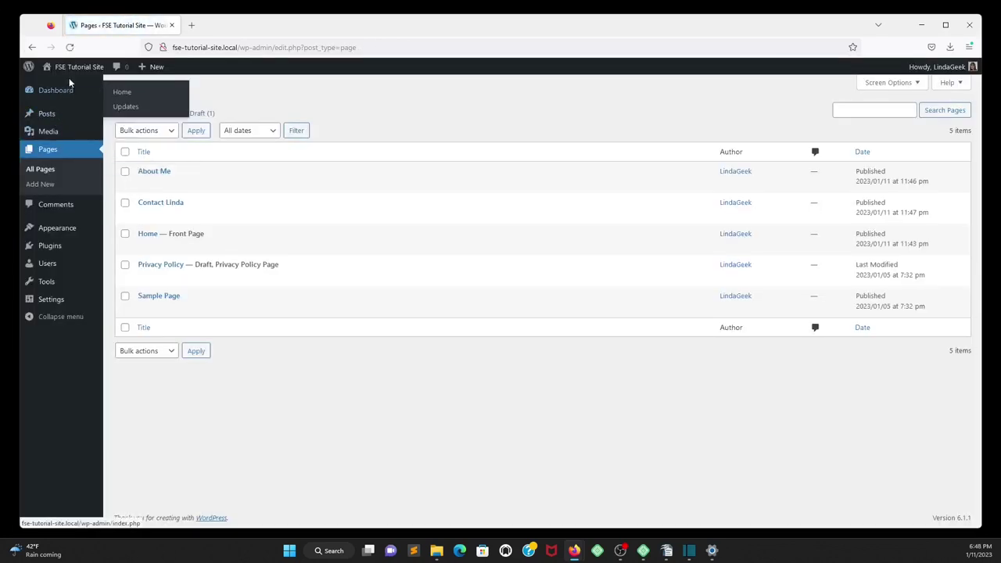
left_click(70, 84)
mouse_move(78, 66)
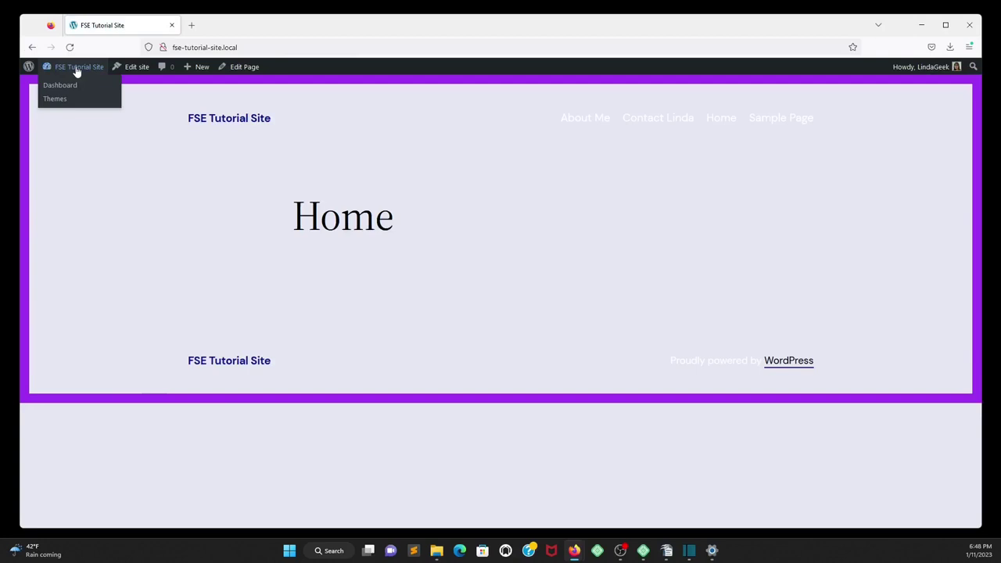
left_click(133, 67)
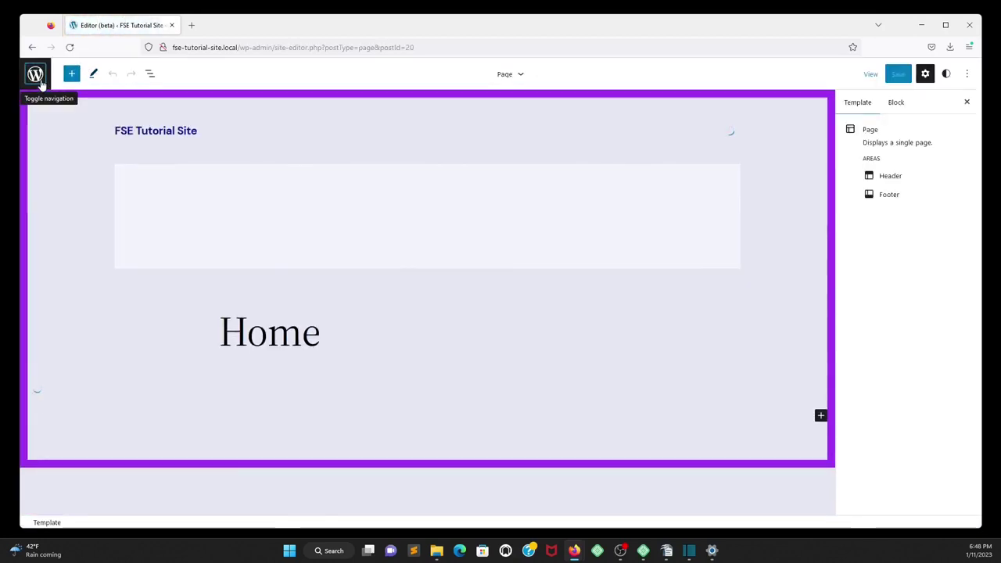
left_click(36, 75)
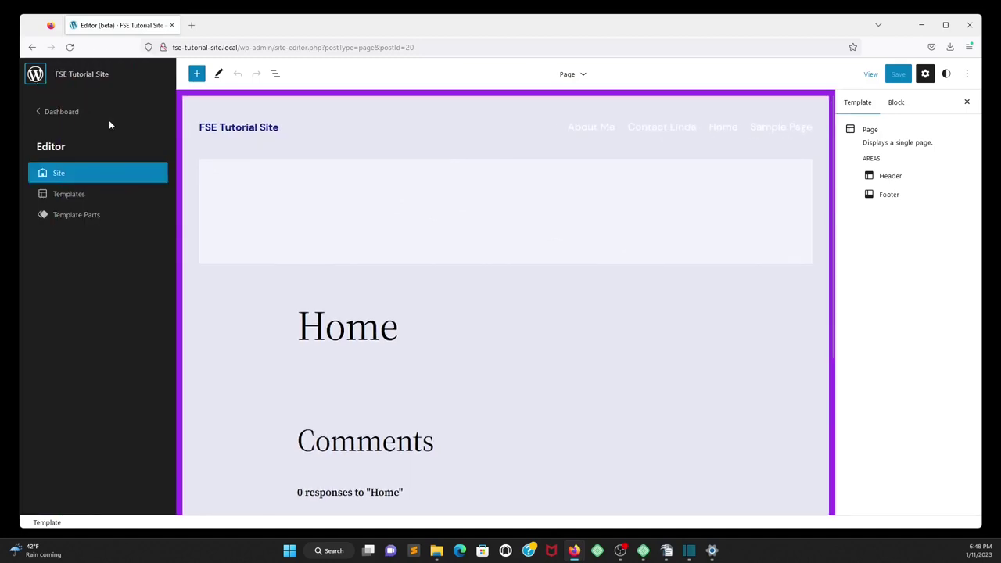
left_click(67, 194)
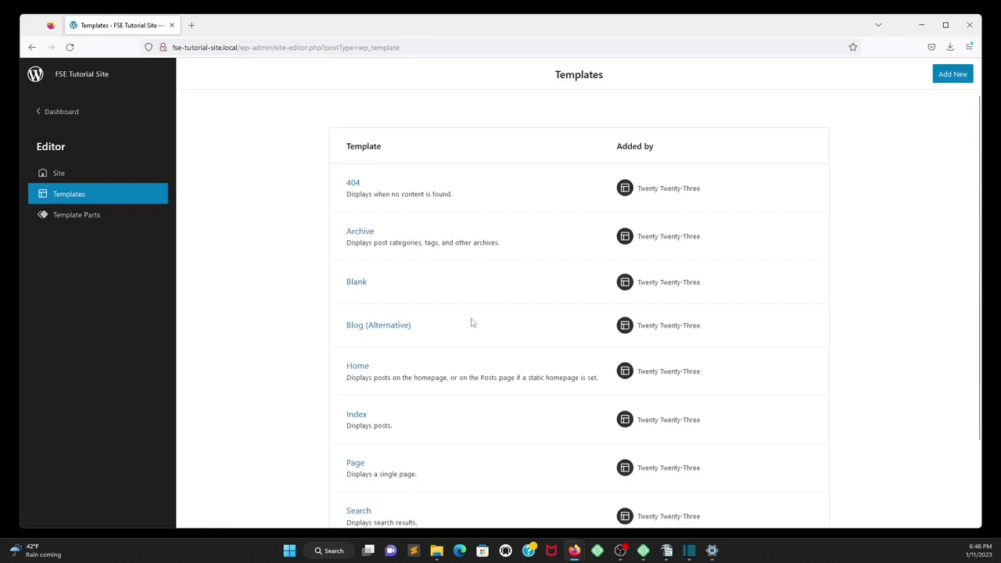
scroll(472, 323, "down", 2)
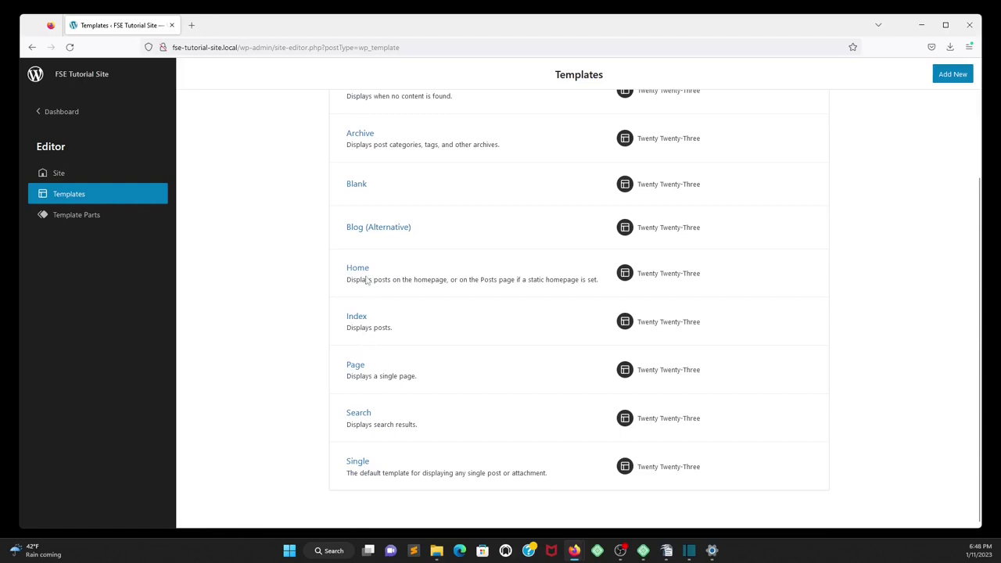
left_click(365, 230)
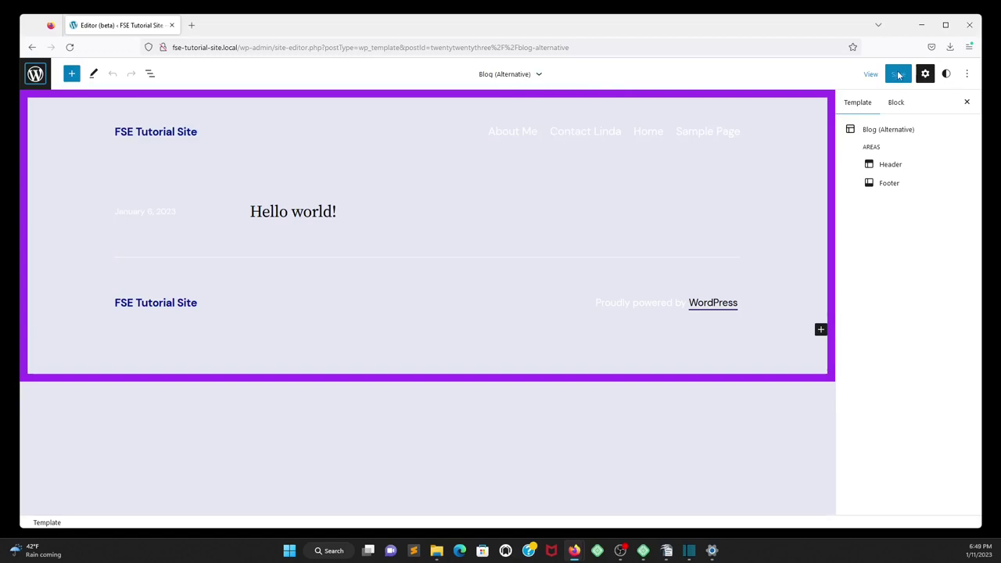
left_click(35, 75)
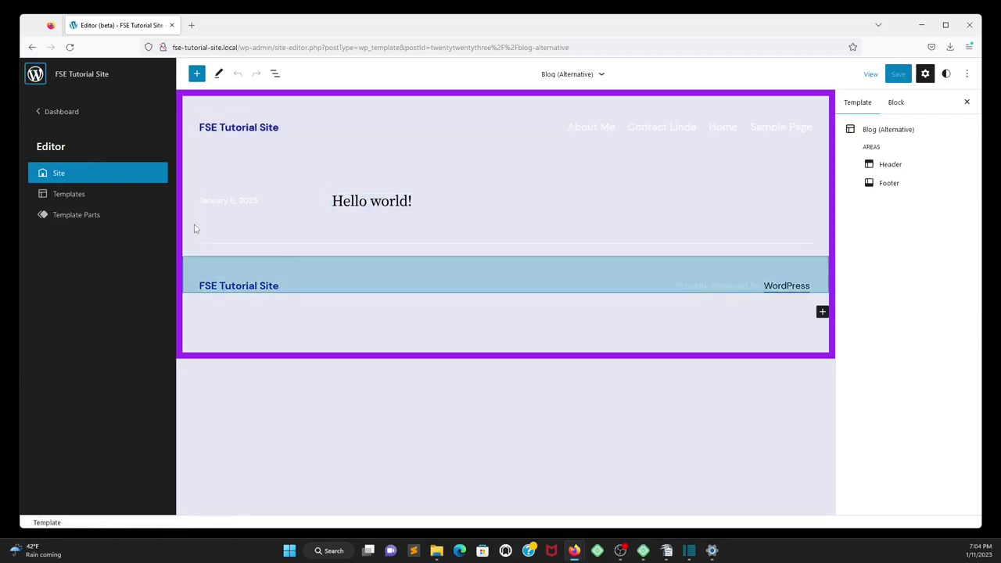
Create a new page that uses the Blog (Alternative) template
left_click(61, 112)
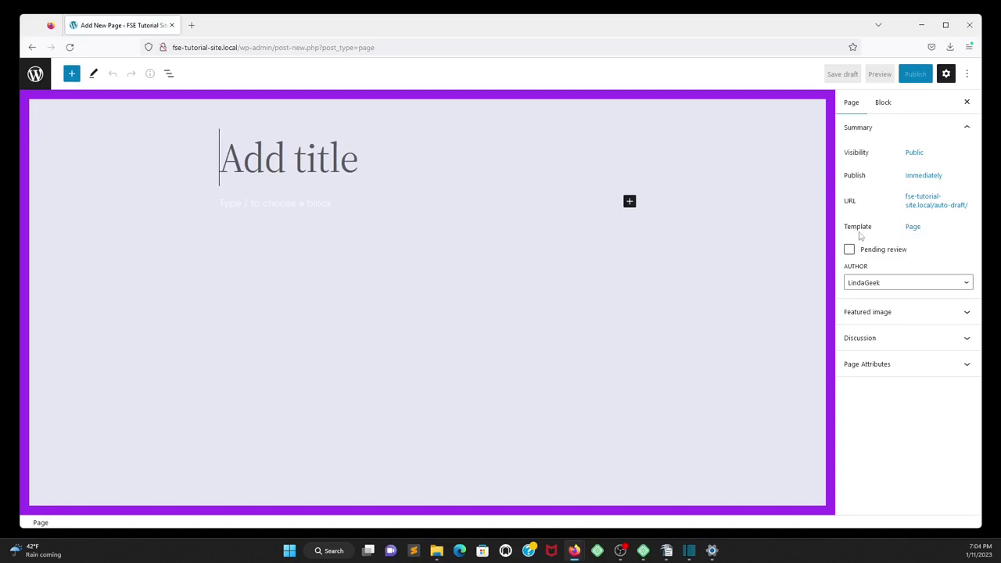
left_click(913, 227)
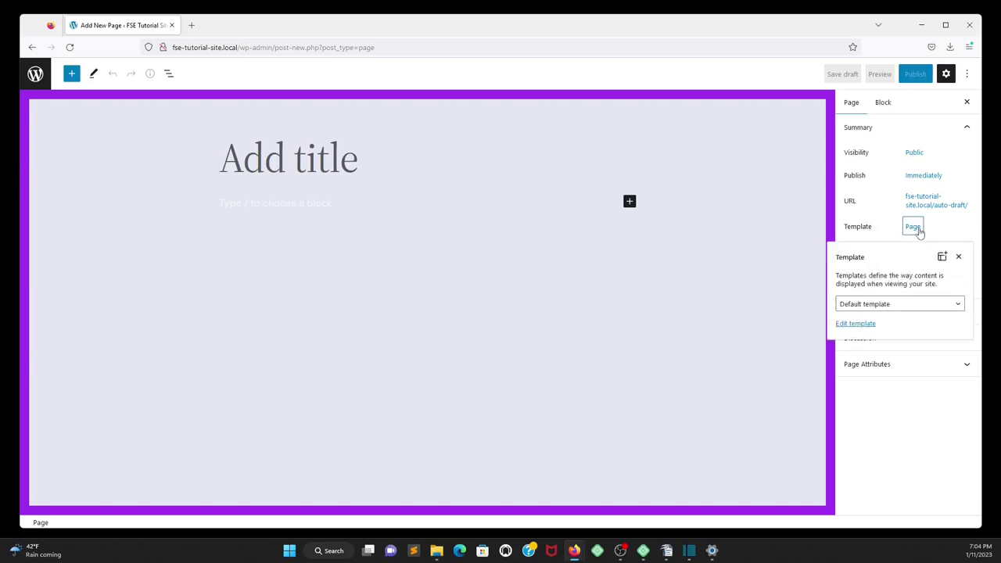
left_click(955, 307)
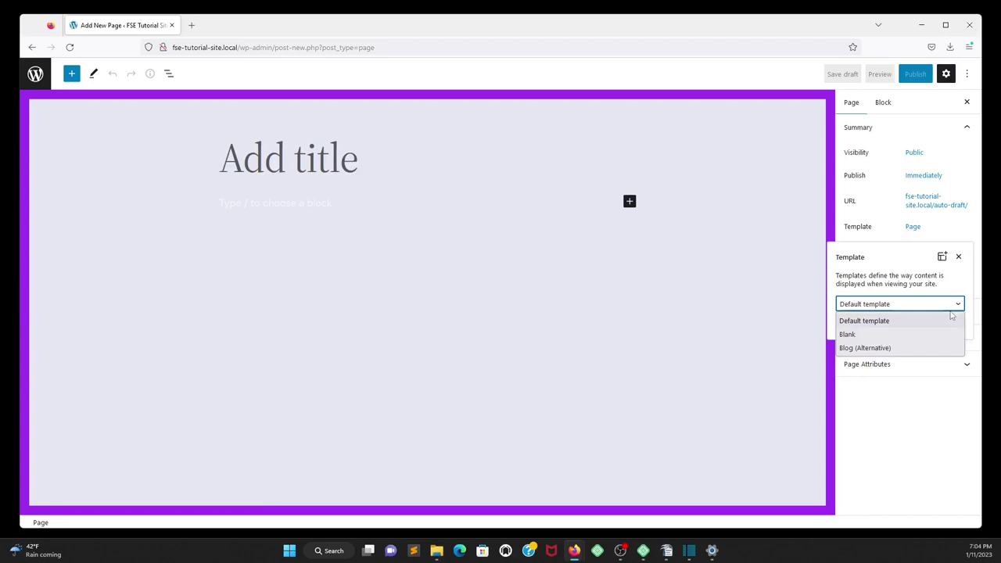
left_click(872, 348)
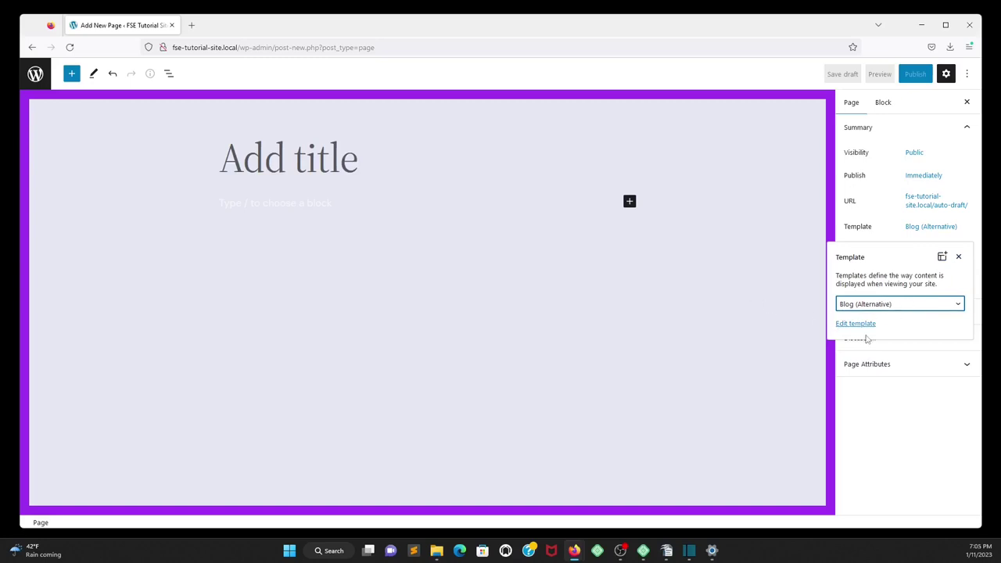
left_click(741, 326)
Title the page 'Blog', publish it, and view it on the live site
left_click(364, 160)
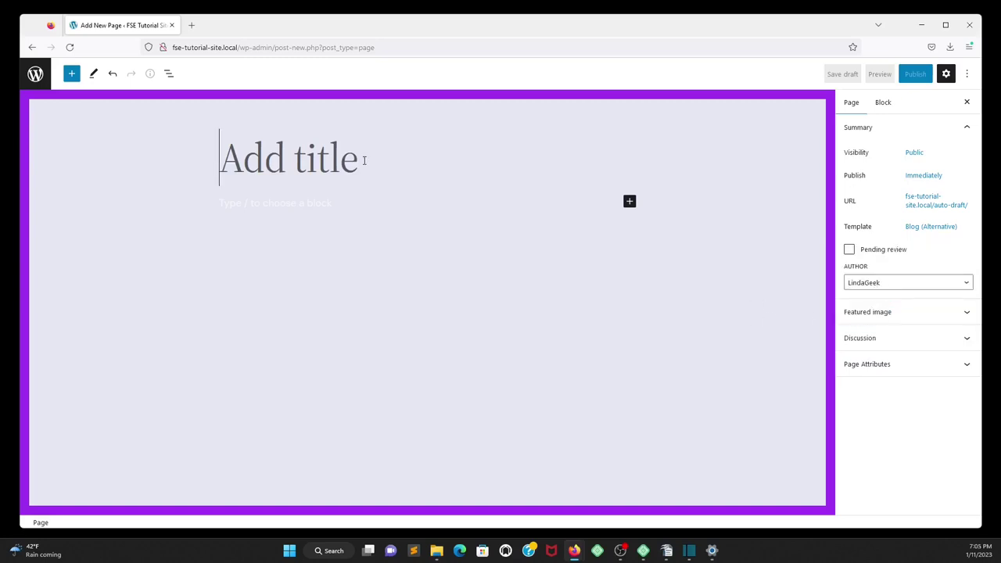
type("Blog")
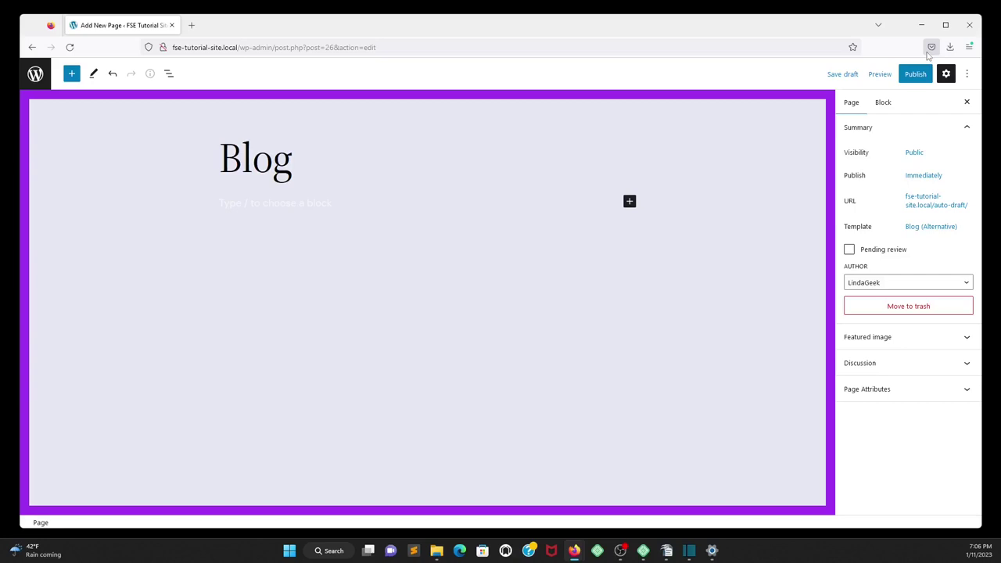
left_click(917, 76)
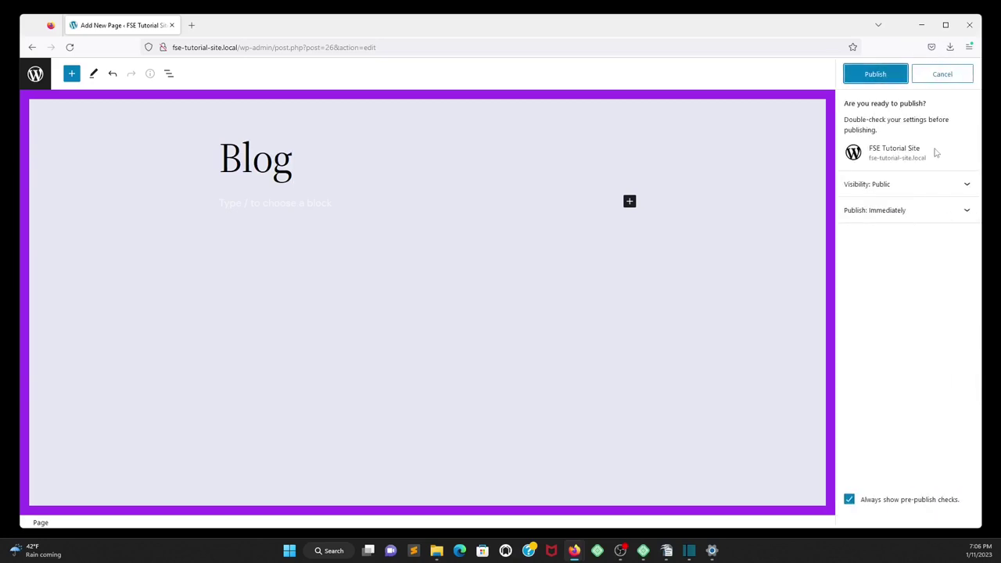
left_click(875, 75)
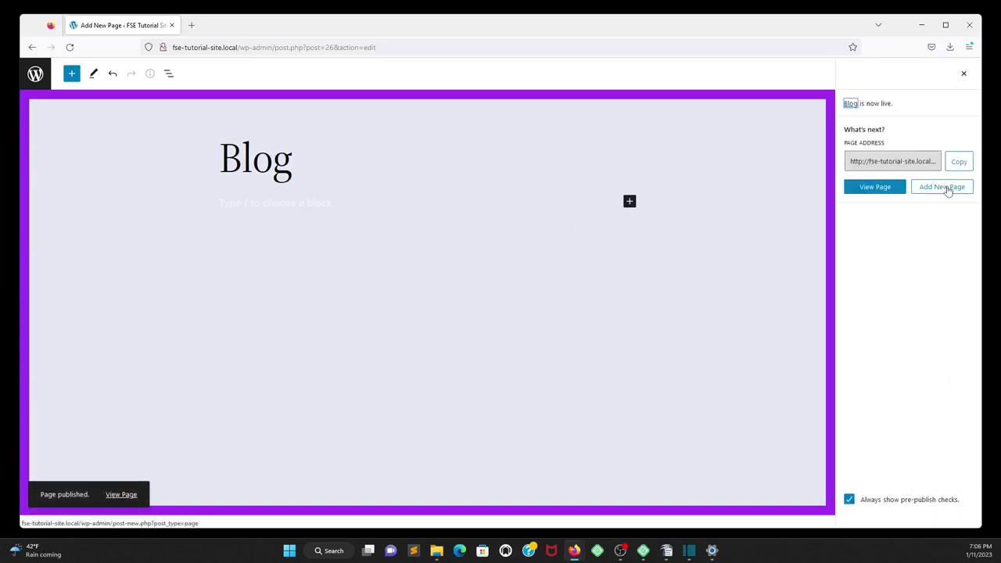
left_click(890, 191)
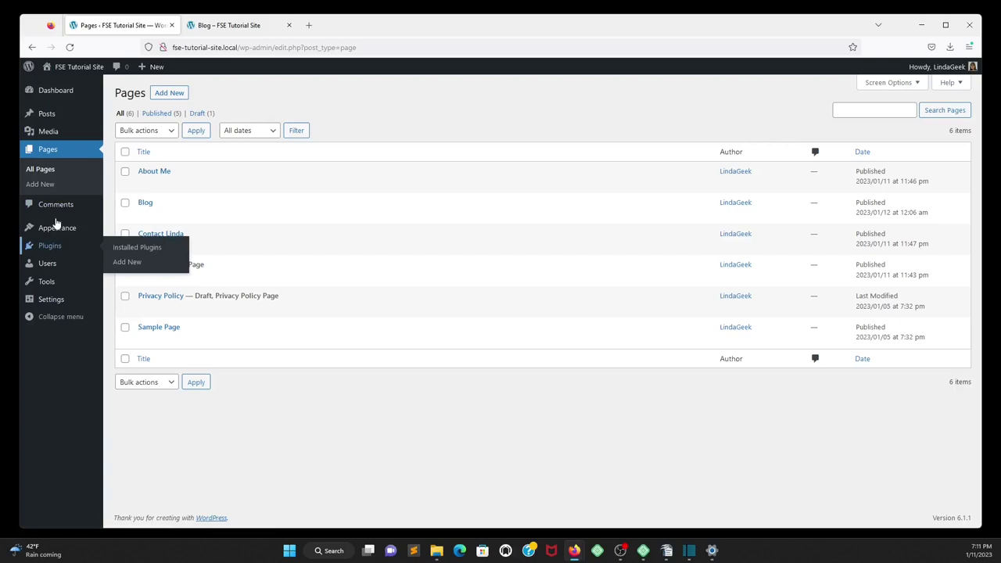
mouse_move(47, 114)
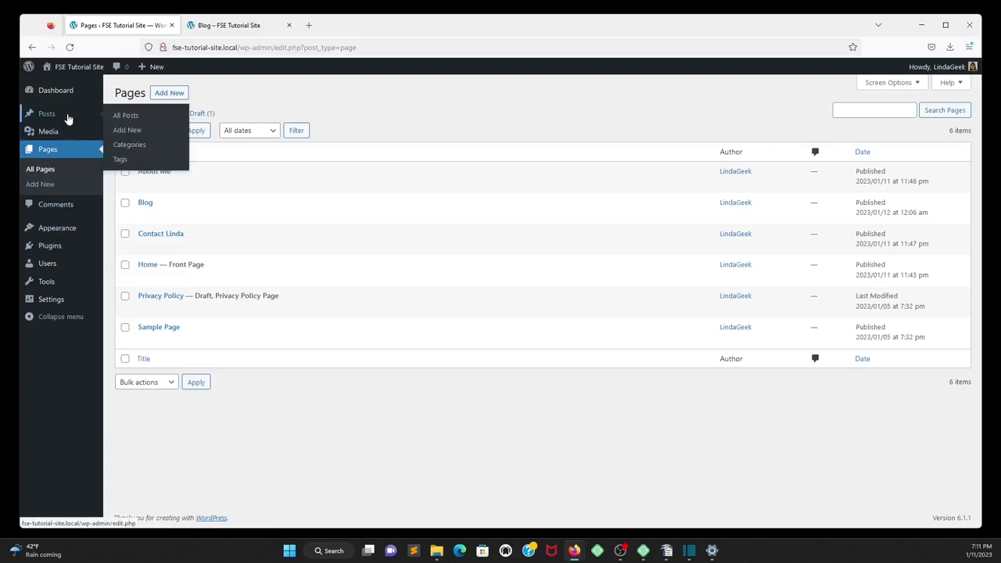
Start a new blank post from the Posts menu
left_click(129, 130)
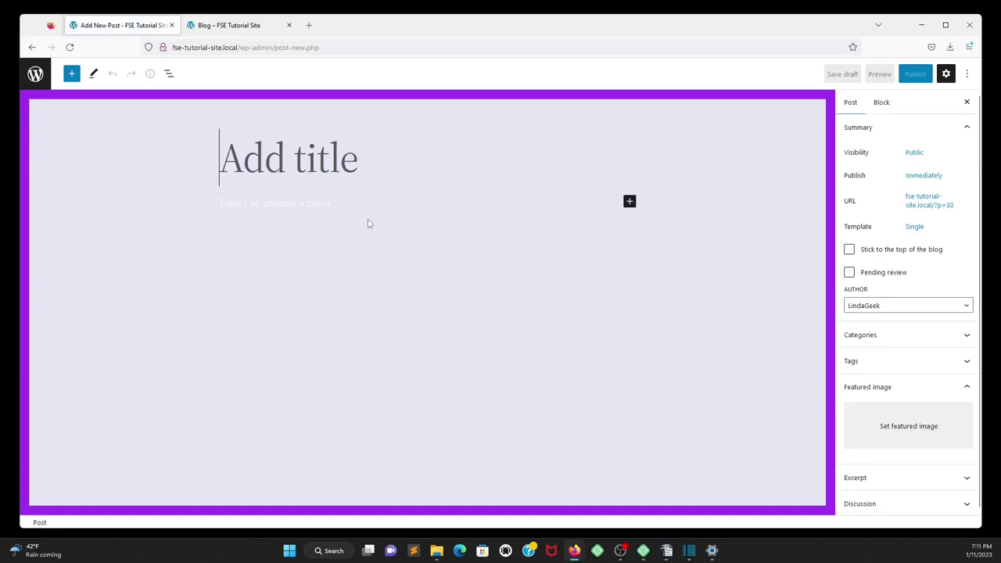
Copy the 'Birds Of A Feather' heading from Writer into the post title
left_click(666, 551)
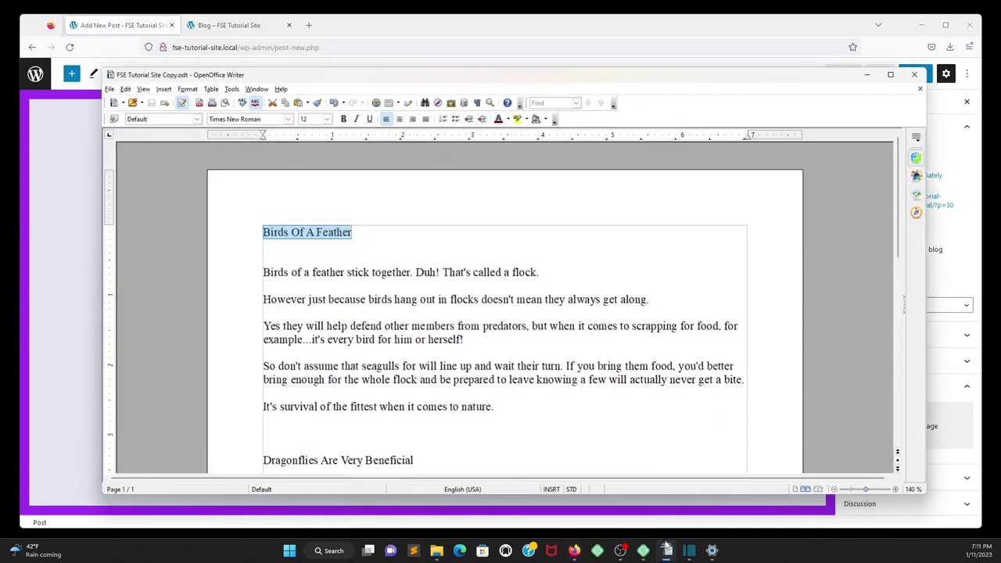
right_click(328, 236)
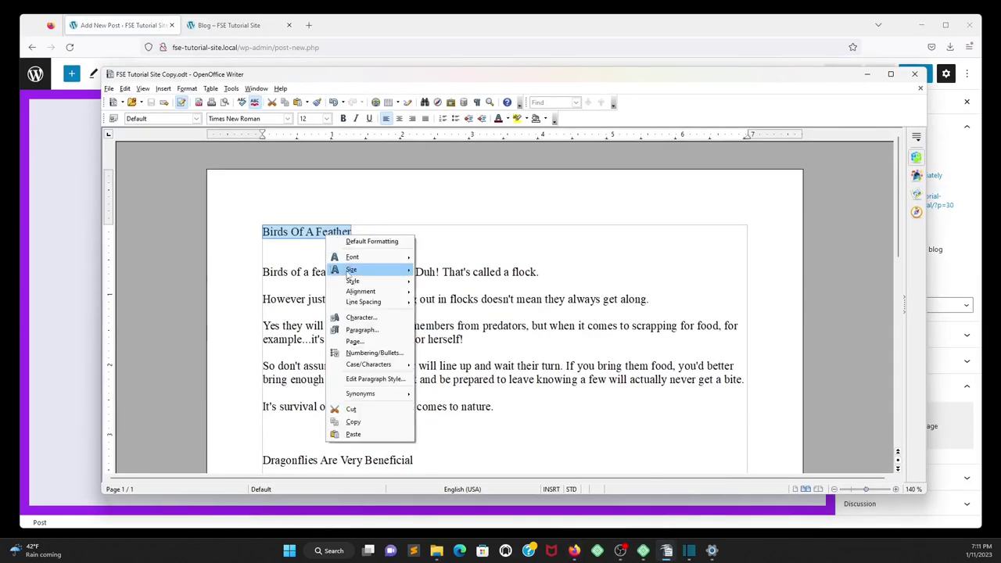
left_click(355, 423)
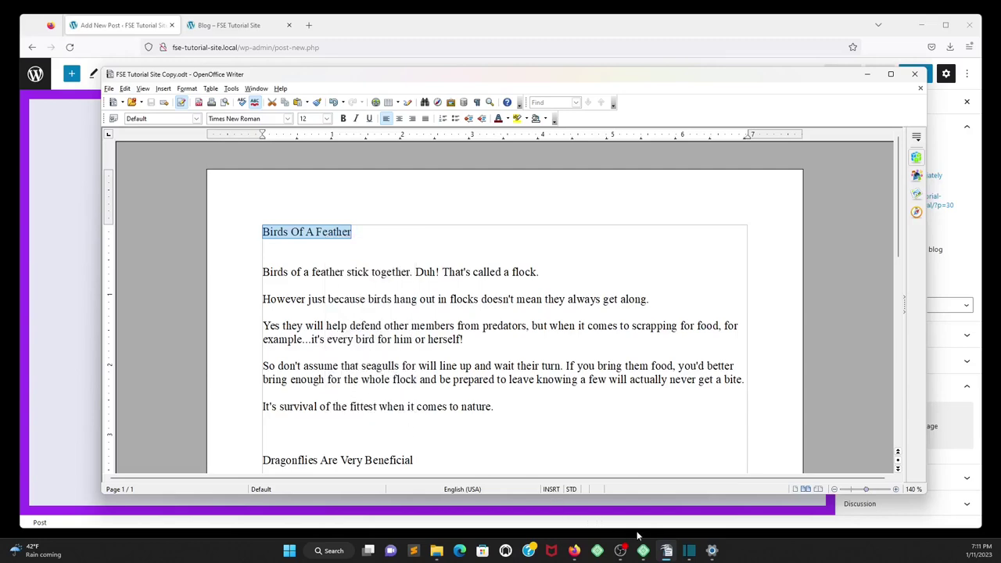
left_click(667, 550)
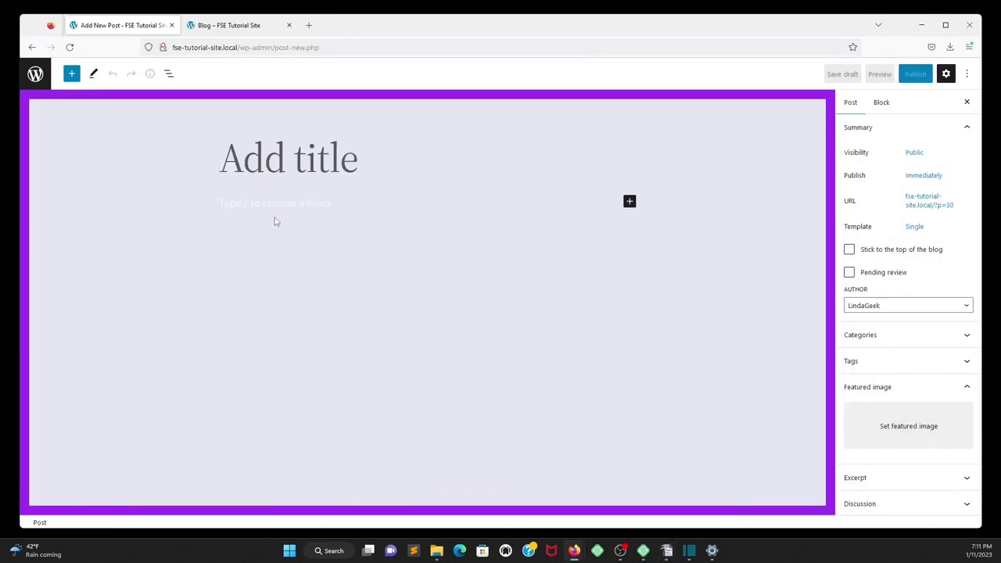
left_click(262, 158)
right_click(262, 157)
left_click(294, 238)
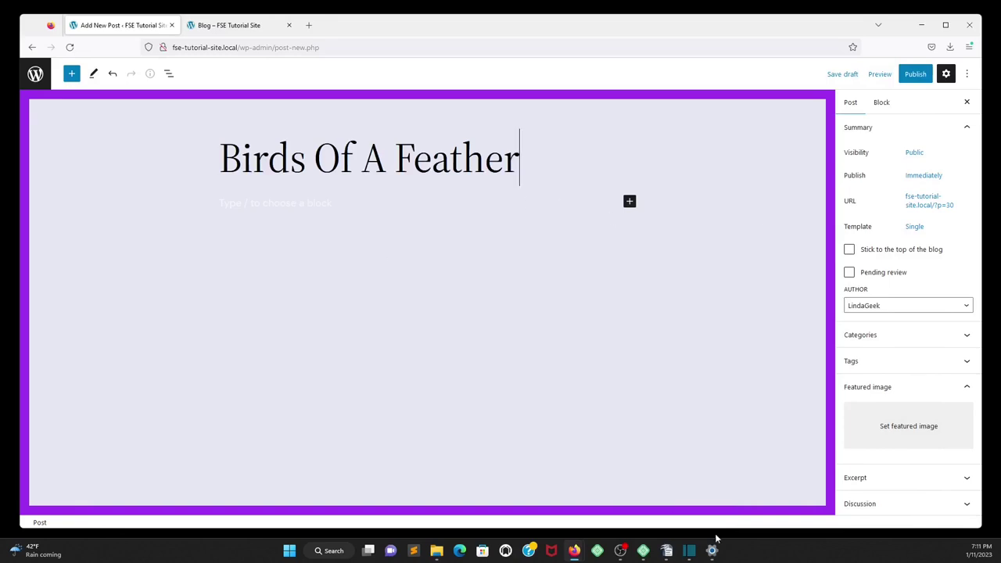
Copy the article's body paragraphs from the Writer document
left_click(669, 552)
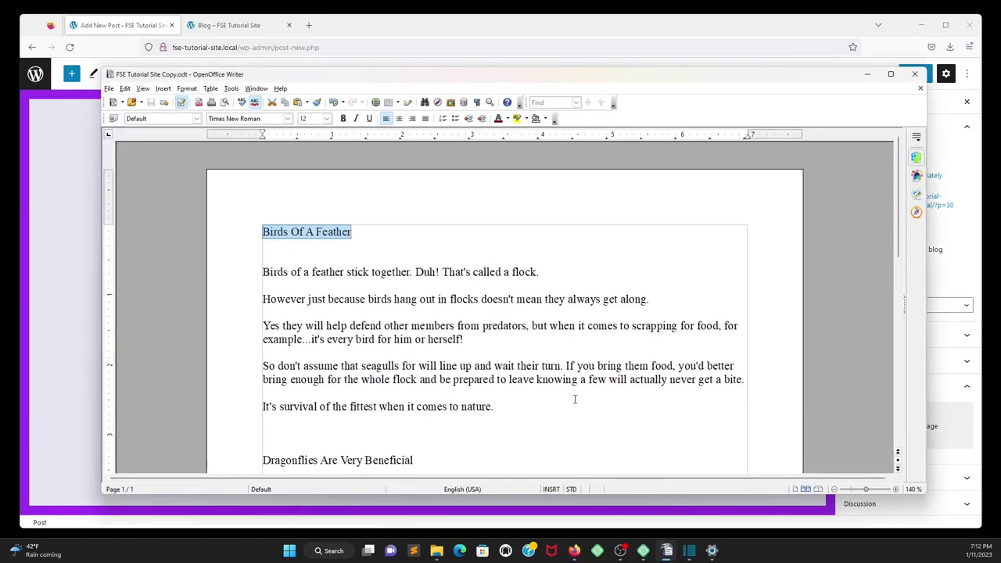
left_click_drag(260, 271, 480, 417)
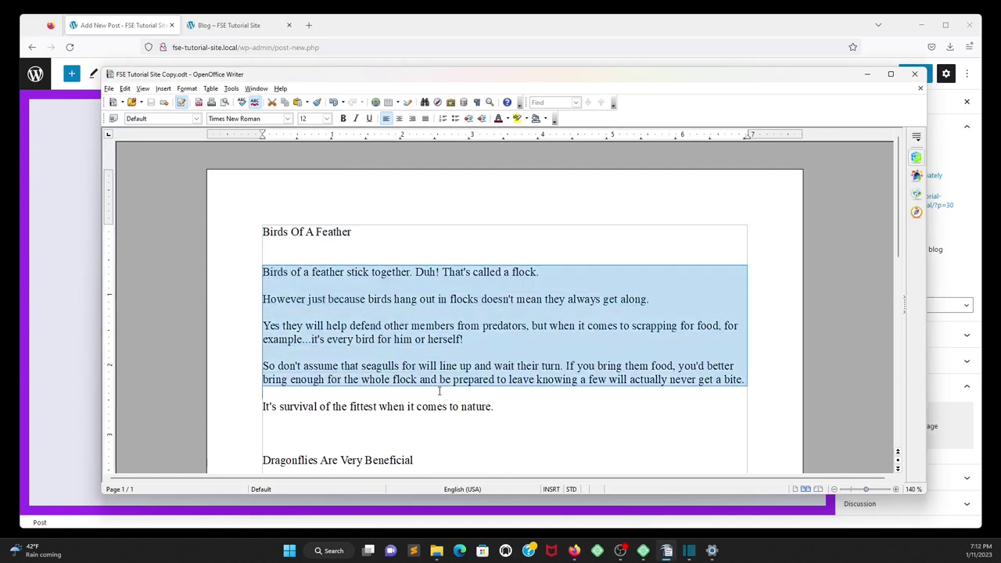
right_click(421, 365)
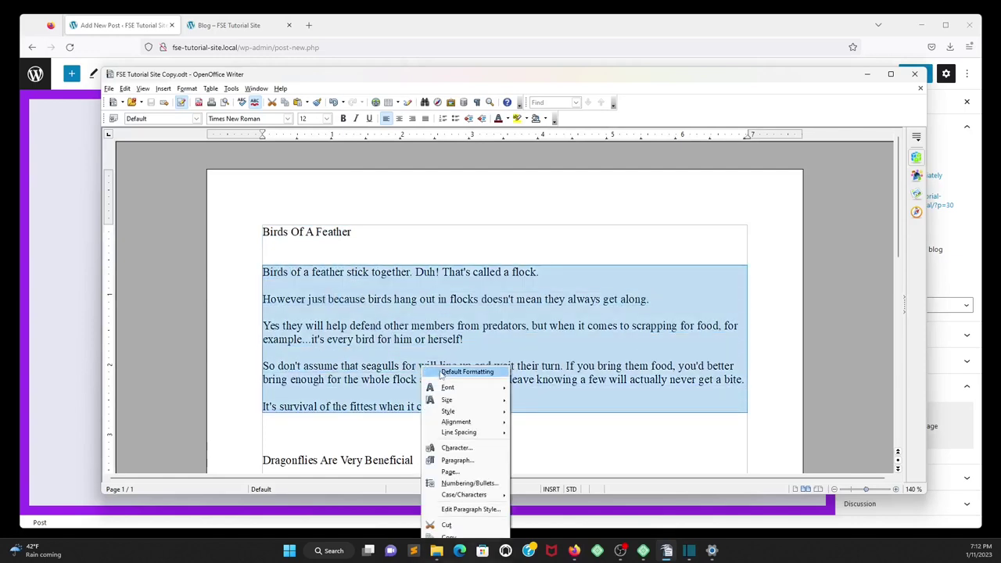
left_click(462, 538)
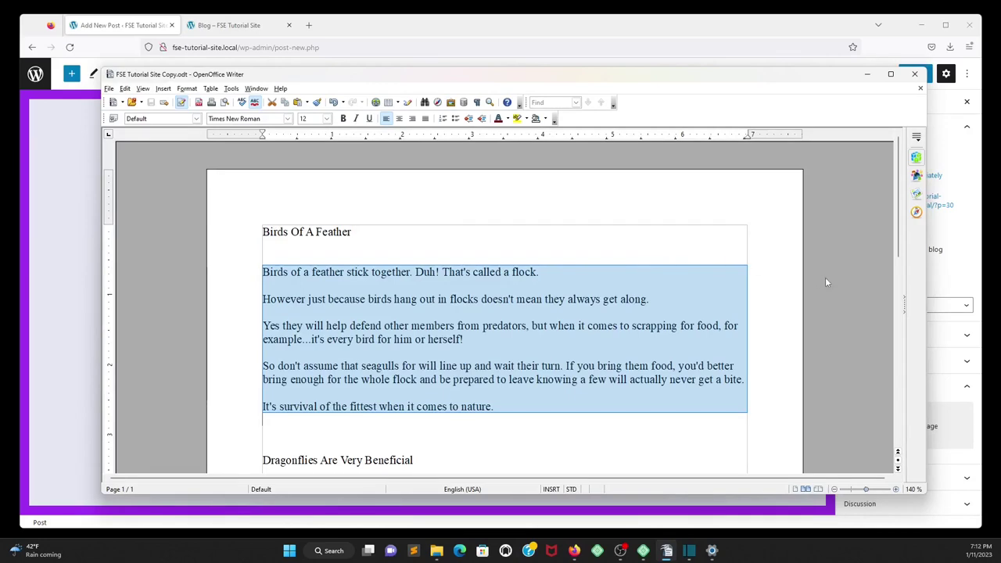
left_click(667, 550)
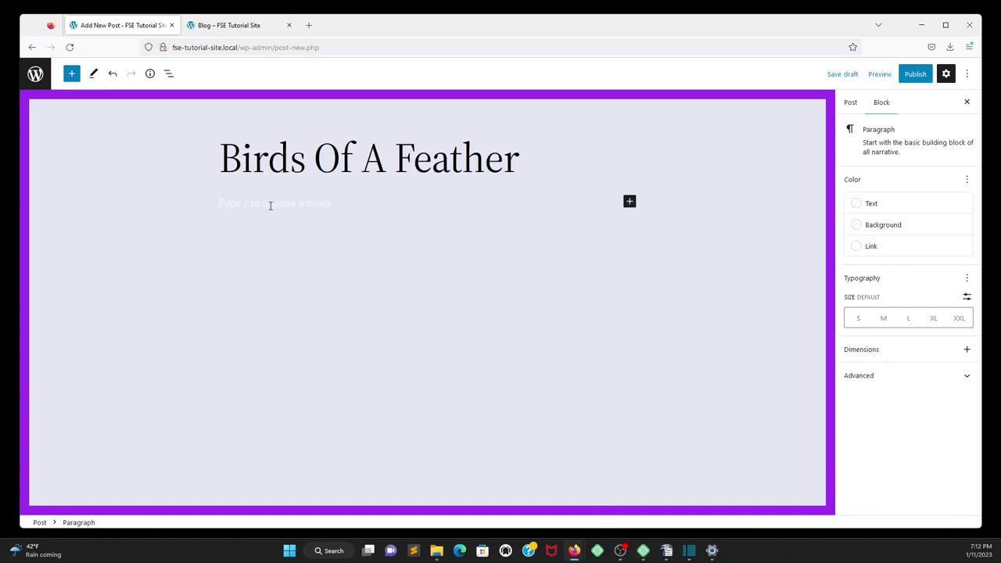
Paste the five bird paragraphs into the post body and colour their text black
right_click(298, 202)
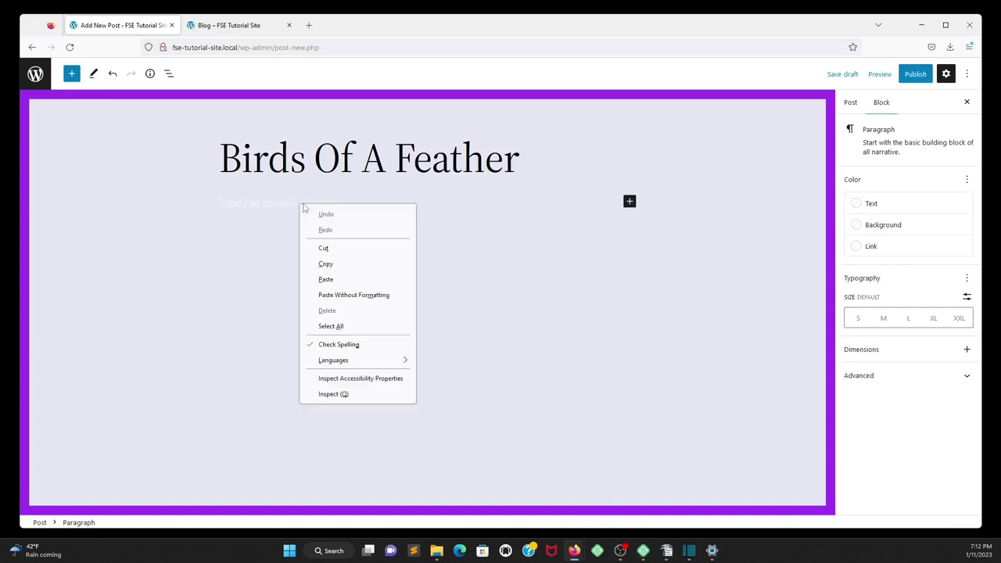
left_click(334, 283)
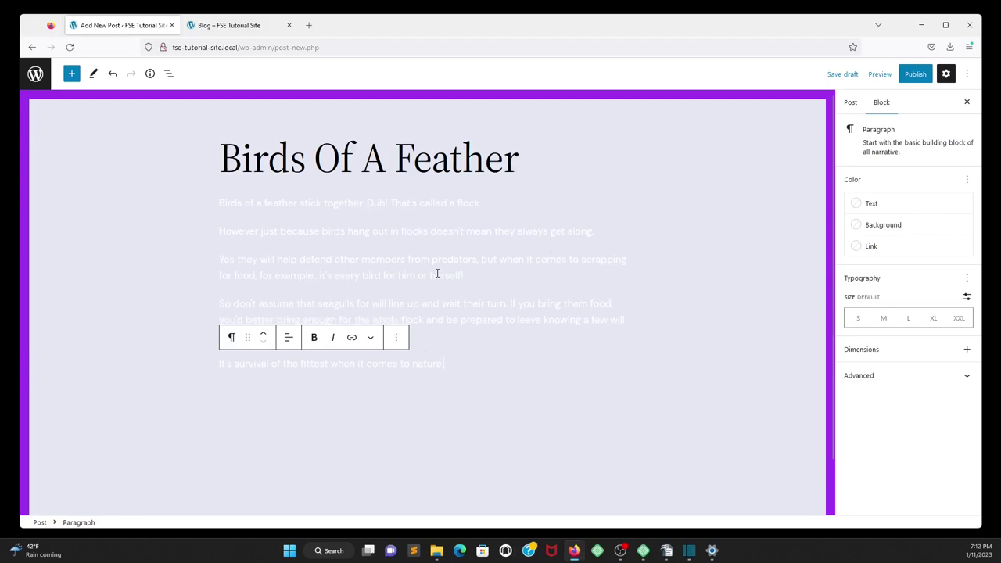
key("ctrl+a")
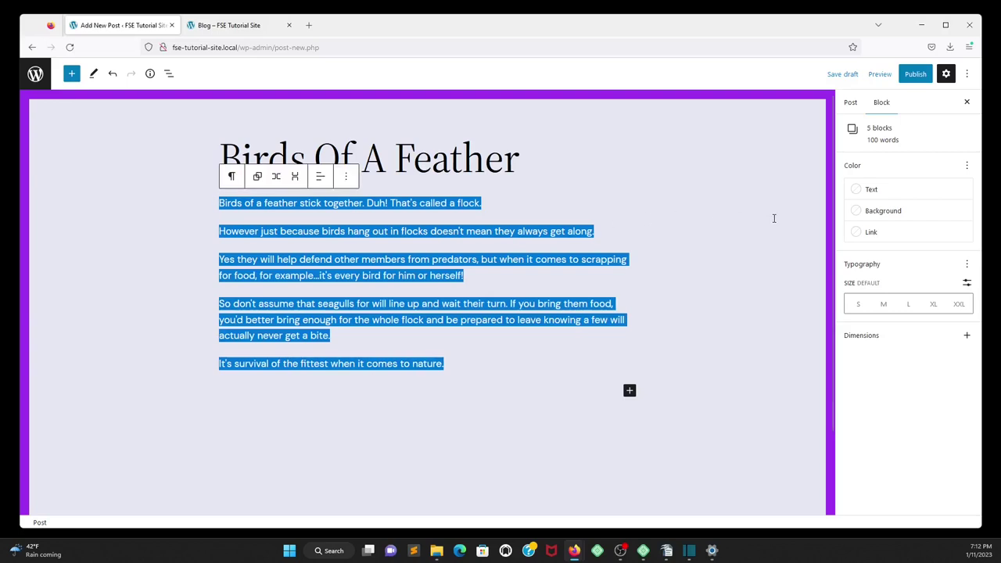
left_click(868, 191)
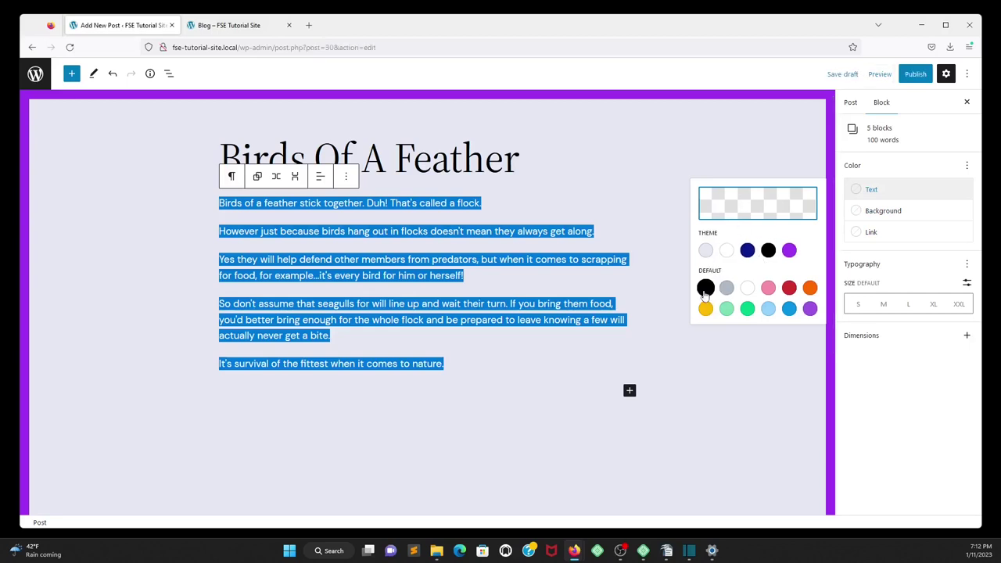
left_click(768, 250)
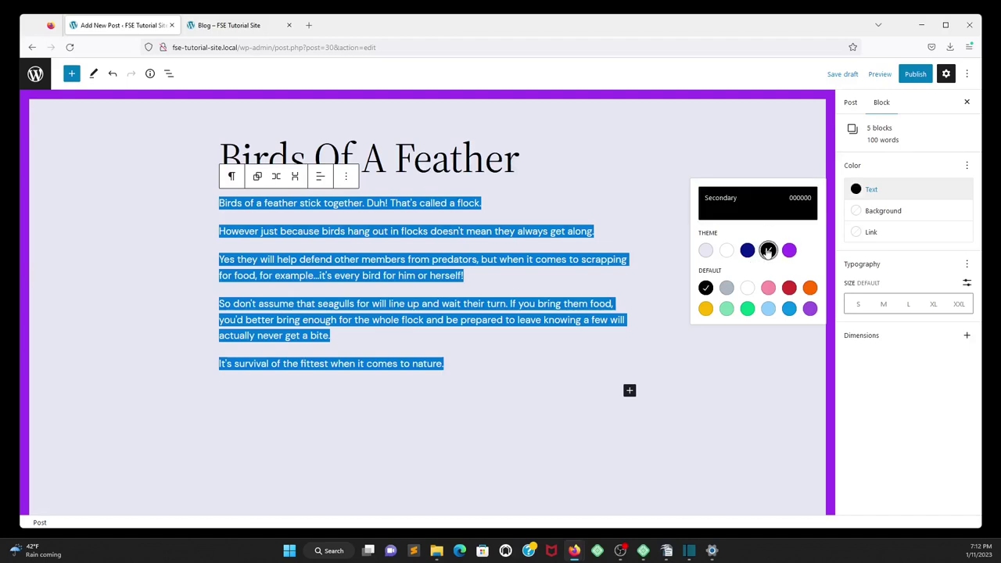
left_click(547, 342)
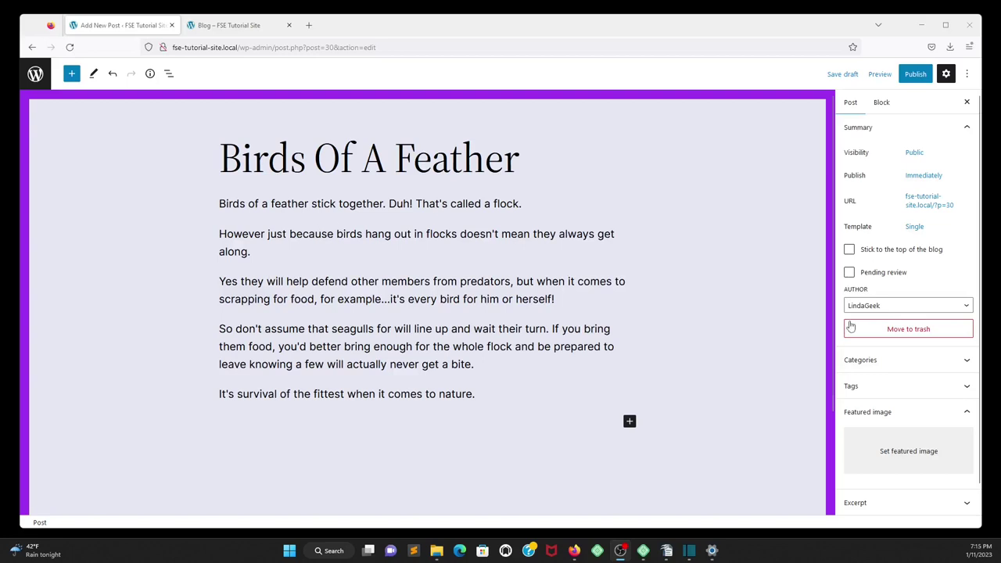
scroll(898, 391, "down", 1)
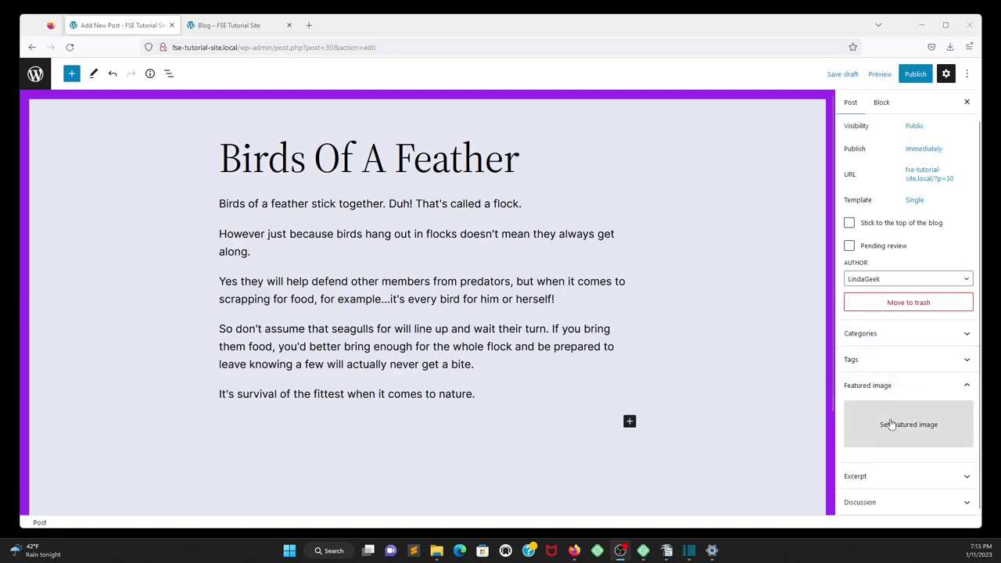
Set the ducks-at-sunset photo as featured image with alt text 'Two', then publish the post
left_click(890, 425)
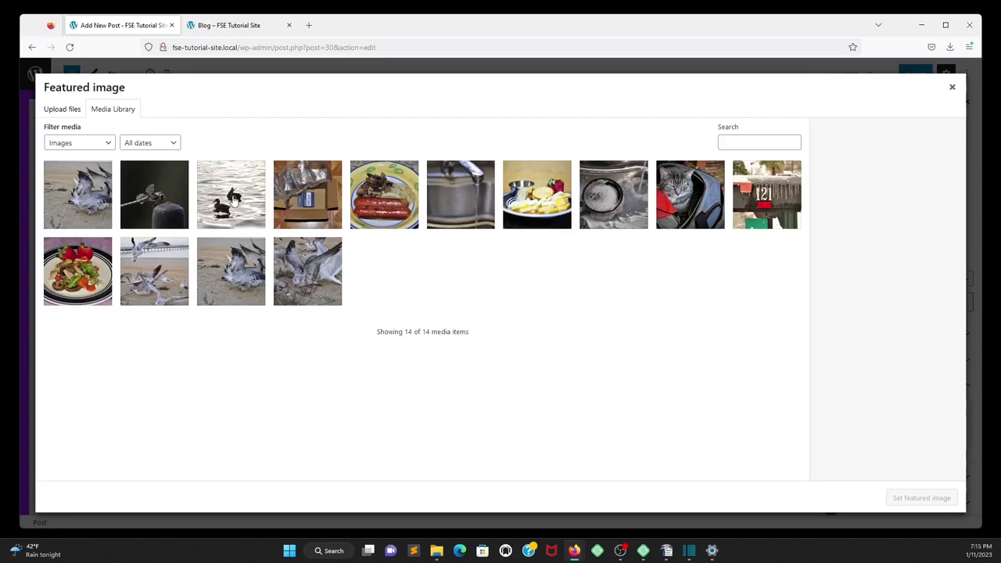
left_click(234, 201)
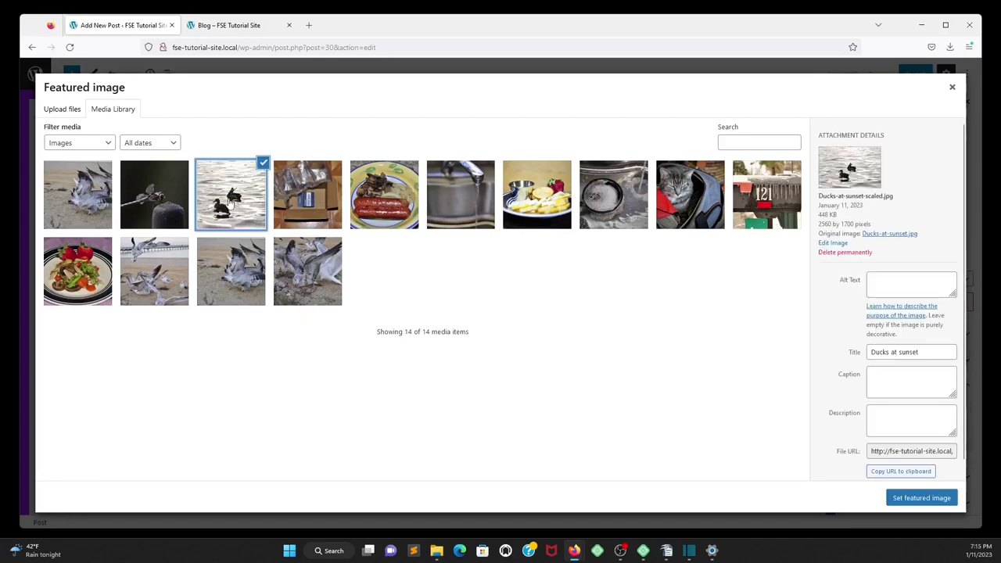
left_click(884, 290)
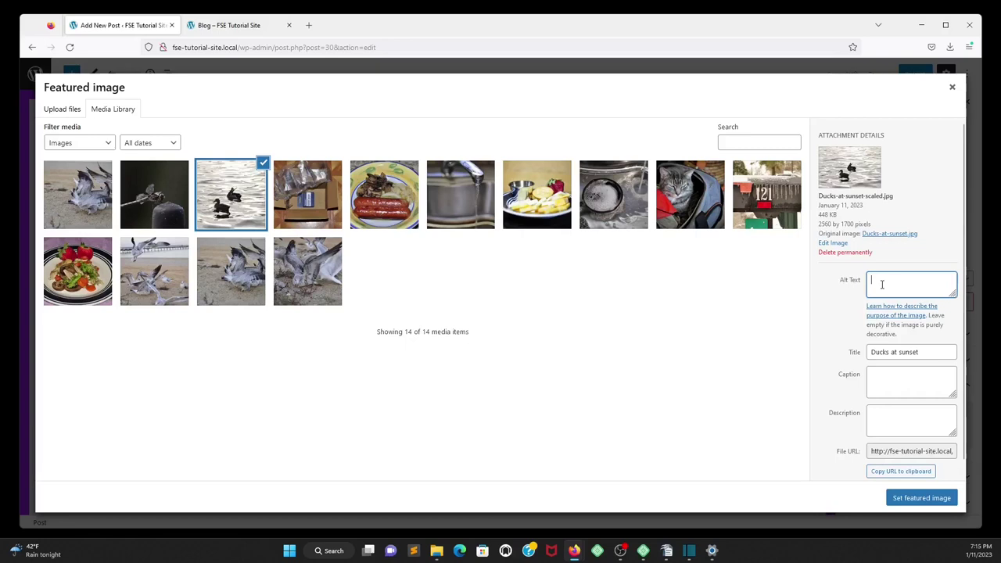
type("Two ducks in the water at su")
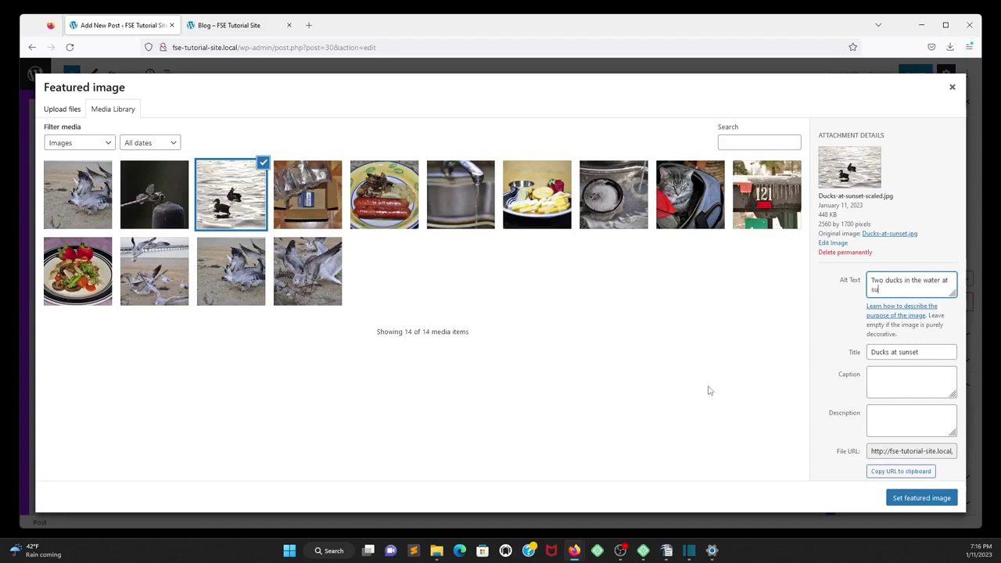
left_click(918, 74)
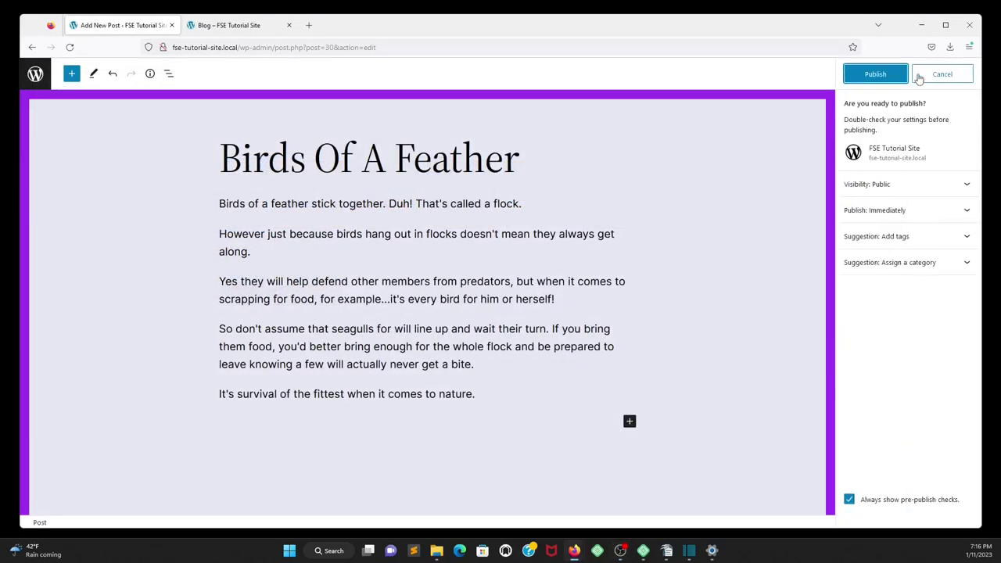
left_click(877, 74)
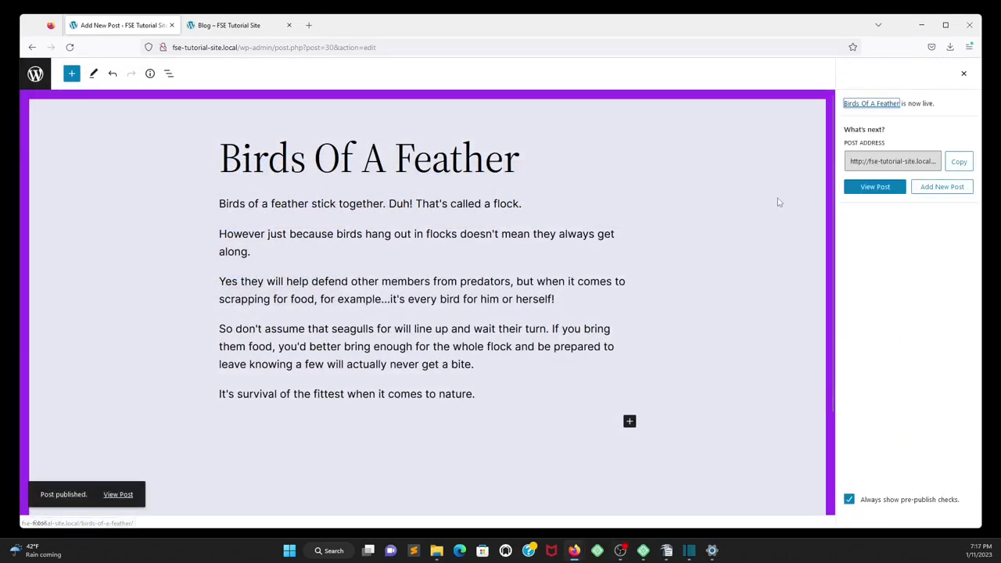
Open the live Birds Of A Feather post and scroll through its featured photo and text
left_click(876, 187)
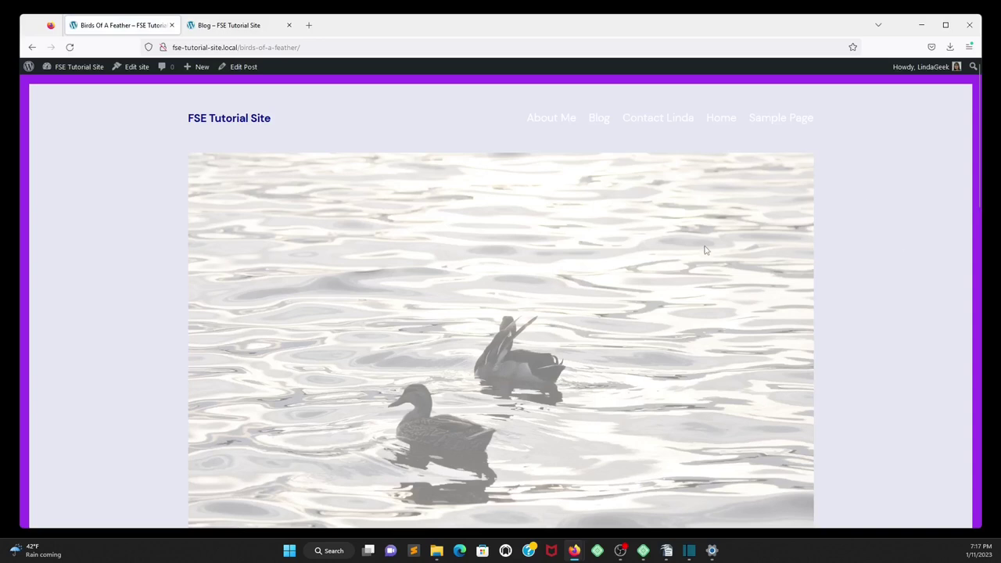
scroll(704, 249, "down", 1)
scroll(704, 250, "down", 2)
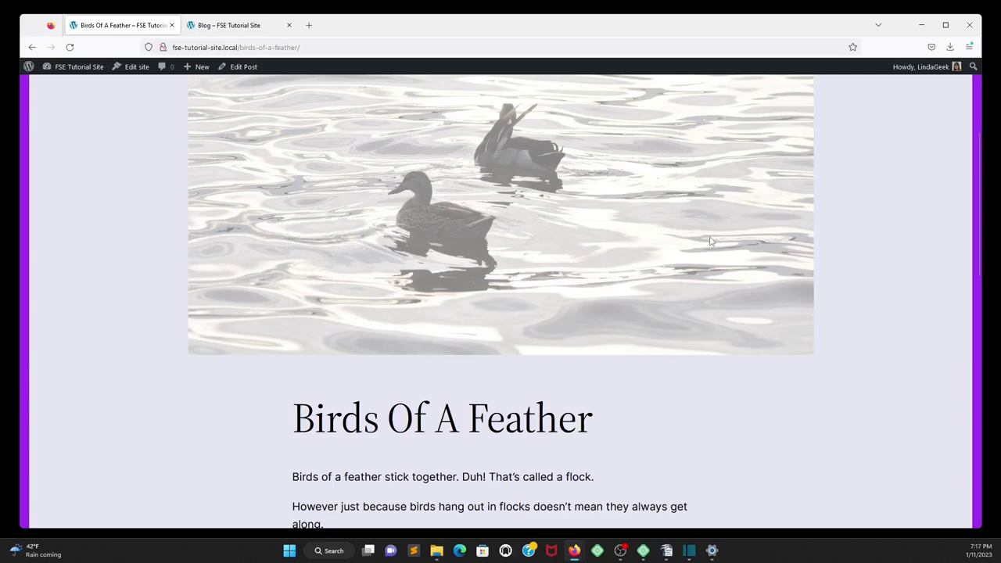
scroll(710, 241, "up", 1)
scroll(710, 240, "up", 2)
scroll(709, 236, "down", 2)
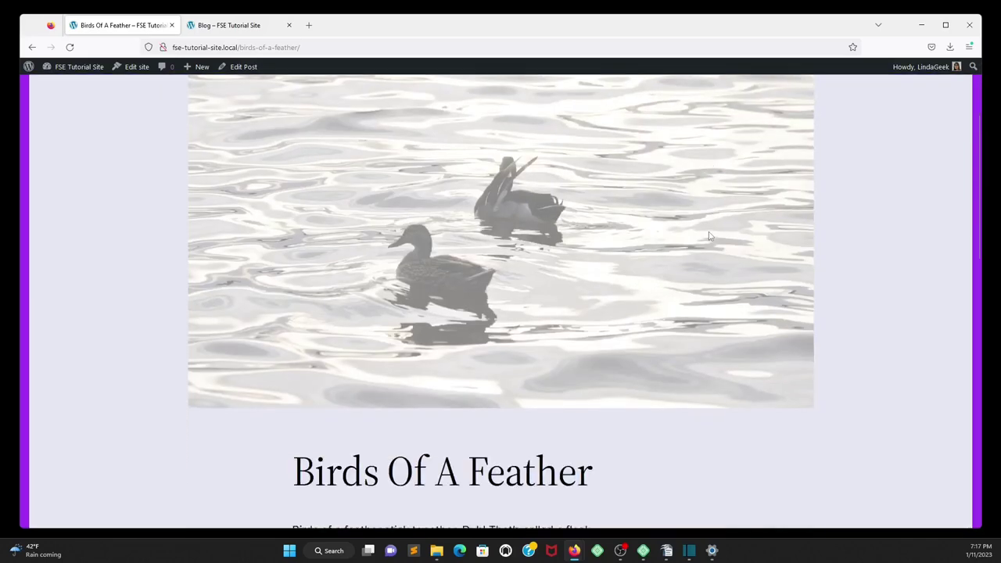
scroll(709, 236, "down", 2)
scroll(708, 236, "down", 2)
scroll(709, 236, "down", 2)
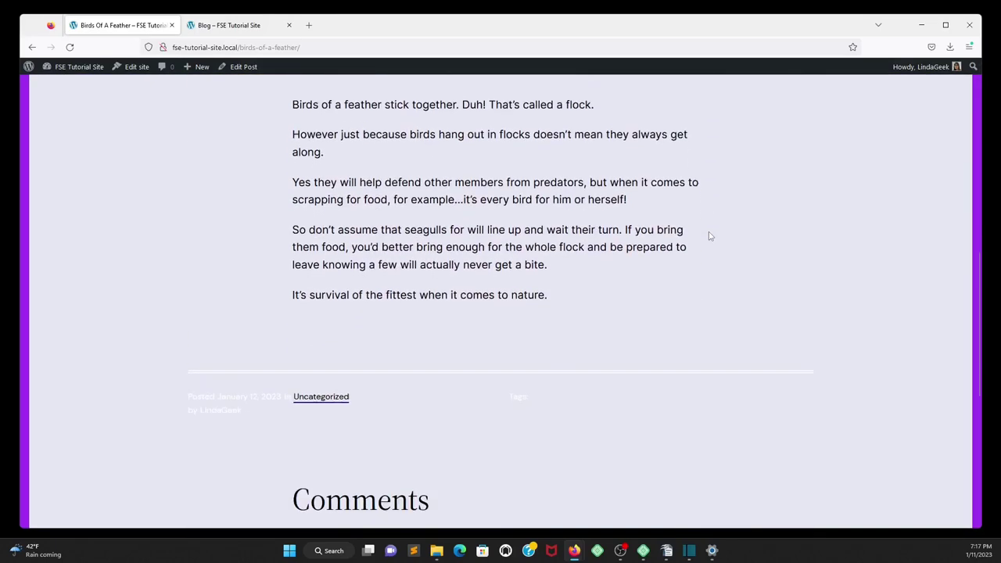
scroll(709, 236, "down", 1)
scroll(709, 236, "down", 1)
scroll(709, 235, "up", 2)
scroll(709, 235, "down", 3)
scroll(566, 317, "up", 3)
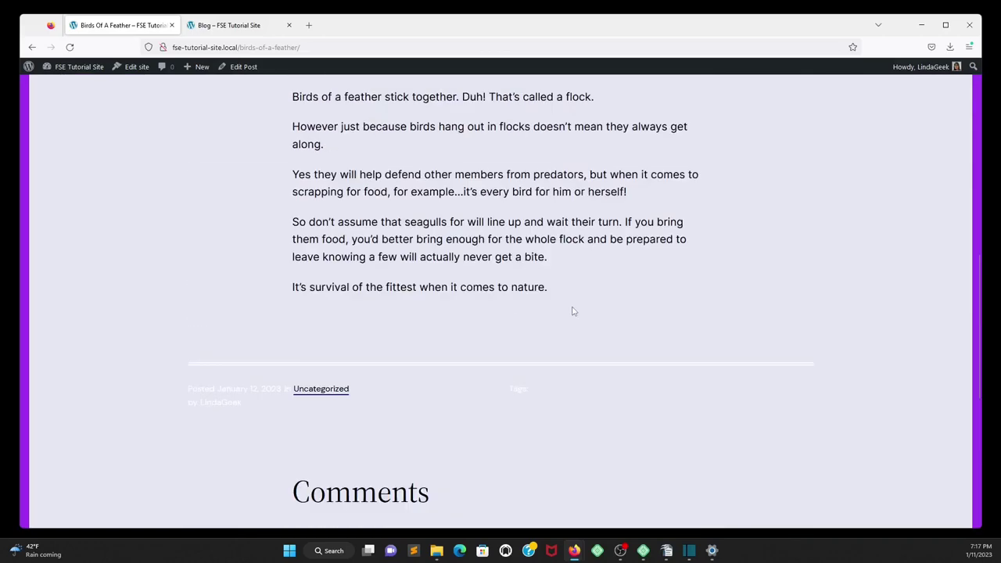
scroll(571, 311, "up", 3)
scroll(576, 299, "up", 1)
scroll(576, 292, "up", 1)
scroll(615, 263, "up", 1)
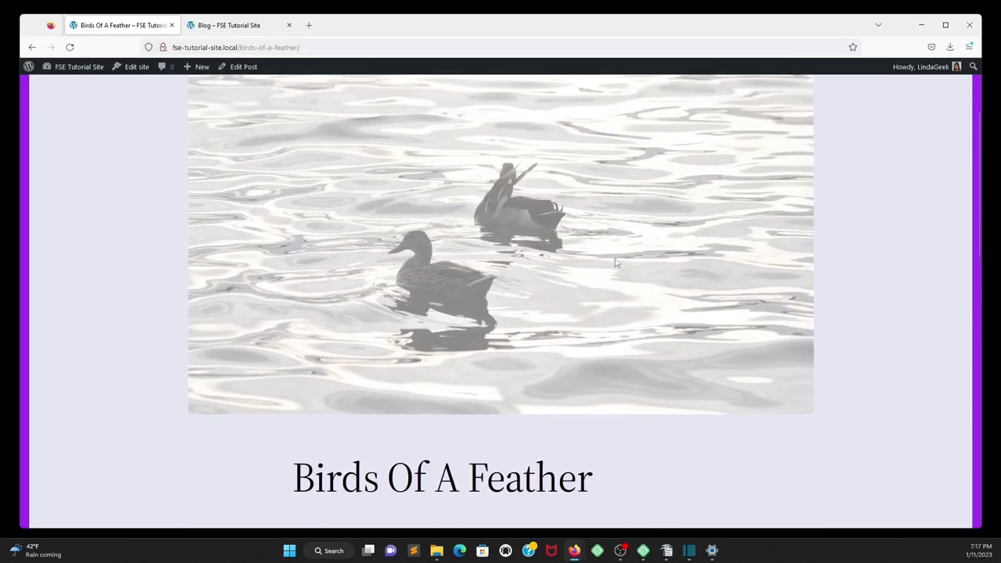
scroll(615, 262, "up", 1)
scroll(615, 262, "down", 2)
scroll(615, 262, "down", 2)
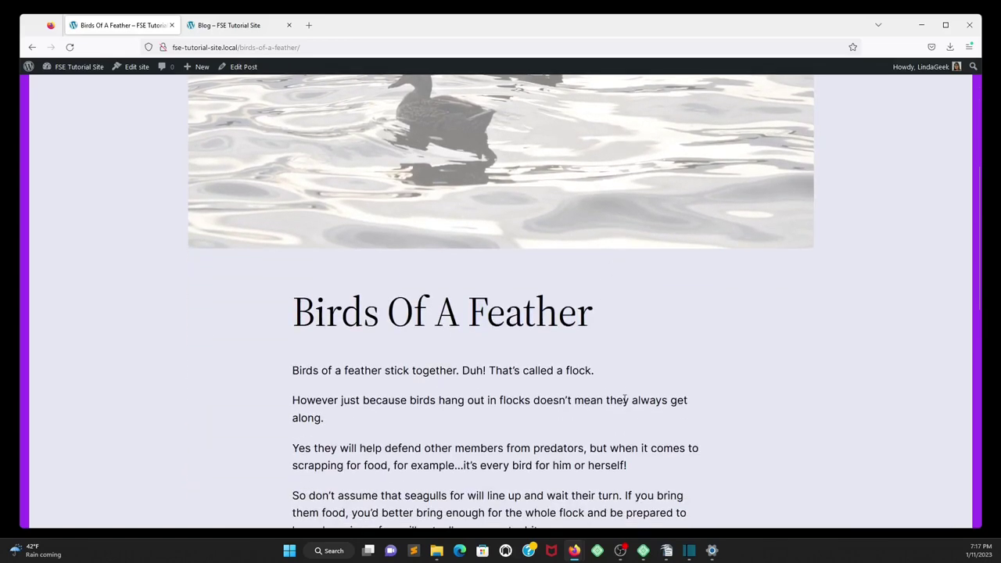
scroll(628, 396, "down", 2)
scroll(629, 396, "down", 1)
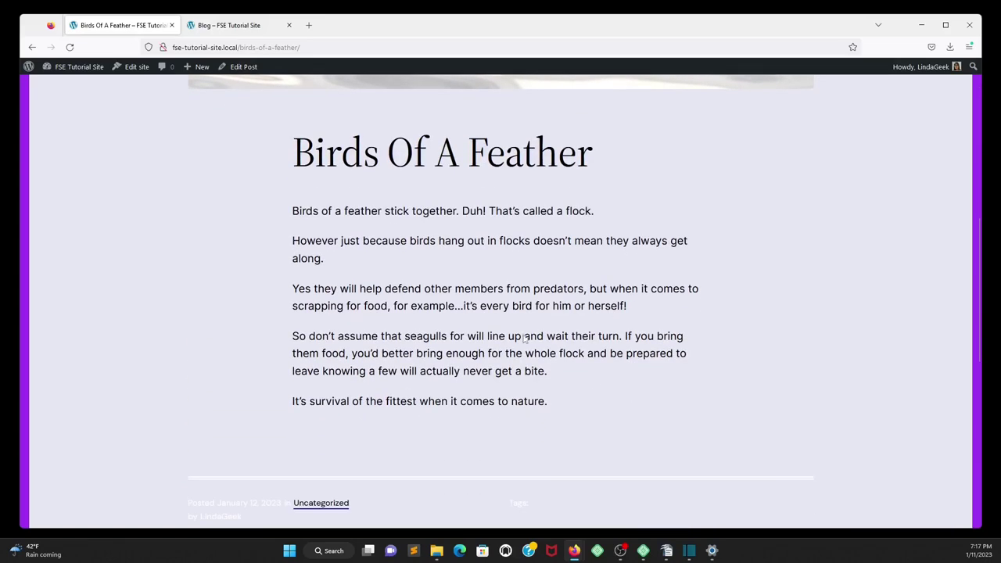
scroll(645, 325, "up", 2)
scroll(647, 326, "up", 3)
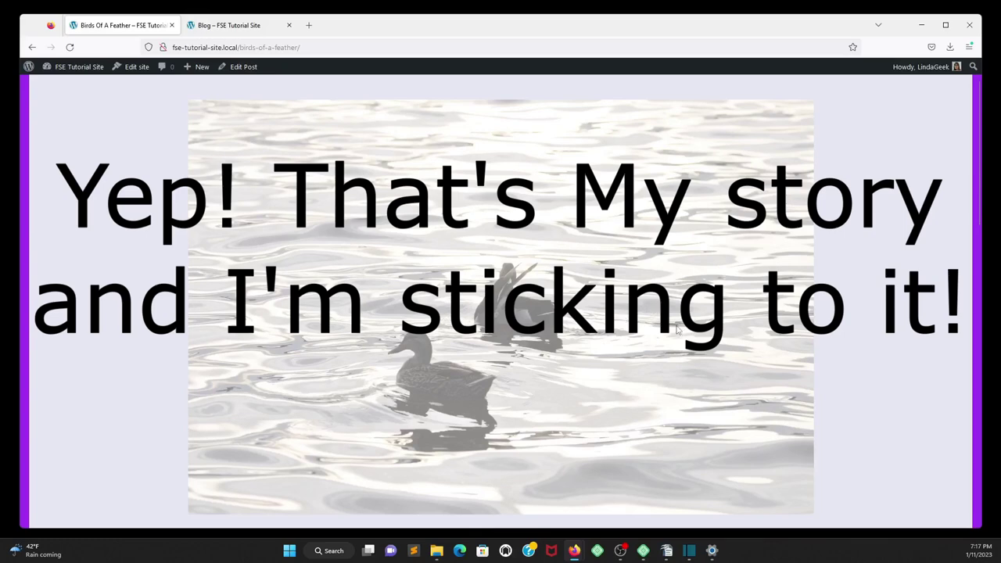
scroll(677, 332, "up", 1)
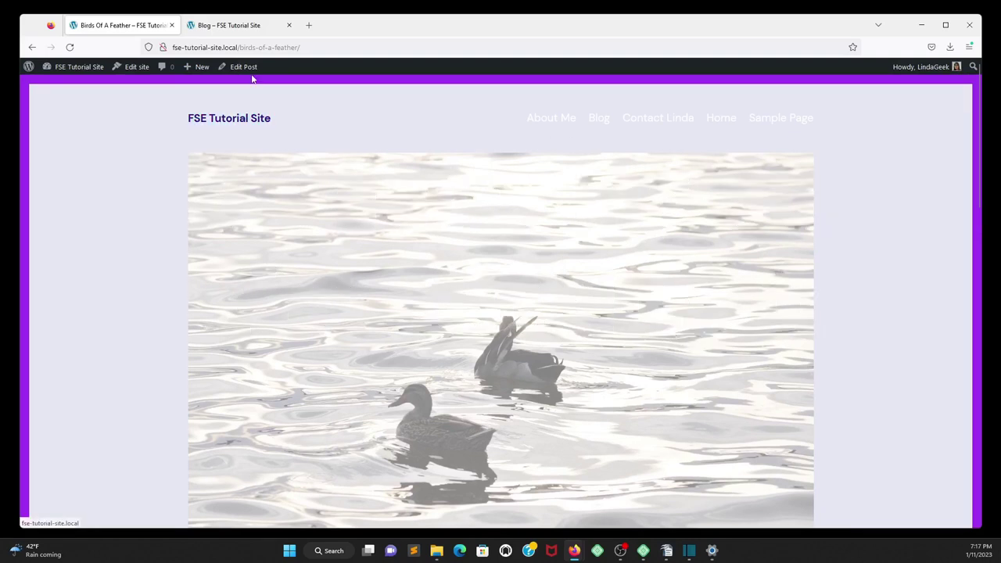
mouse_move(78, 67)
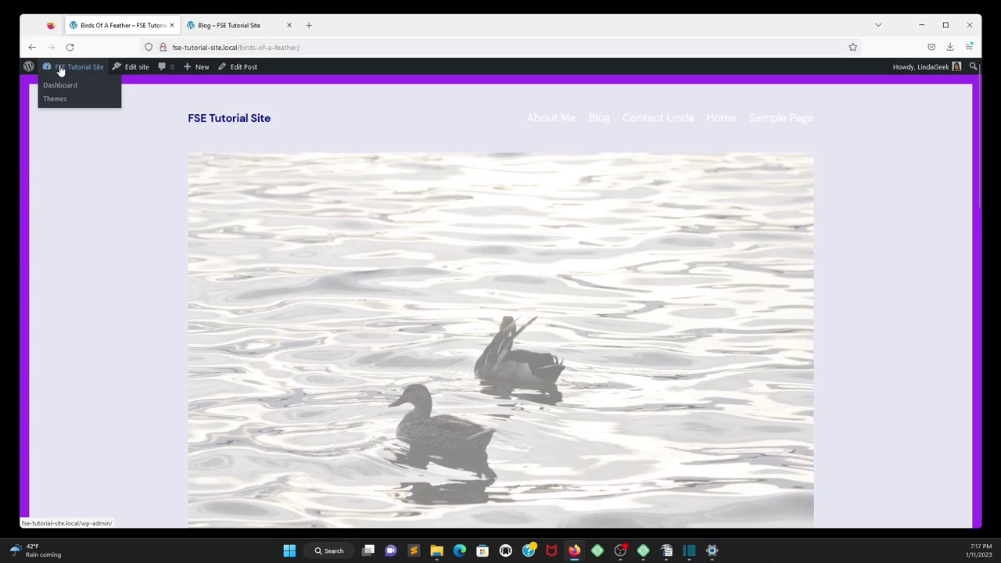
Start another new post from the dashboard and bring the Writer draft back into view
left_click(51, 84)
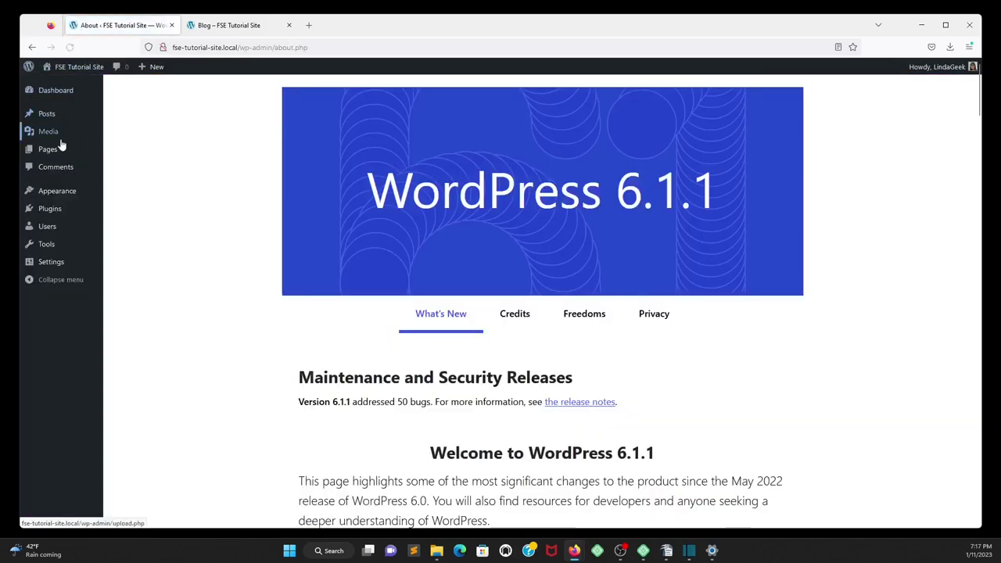
mouse_move(47, 113)
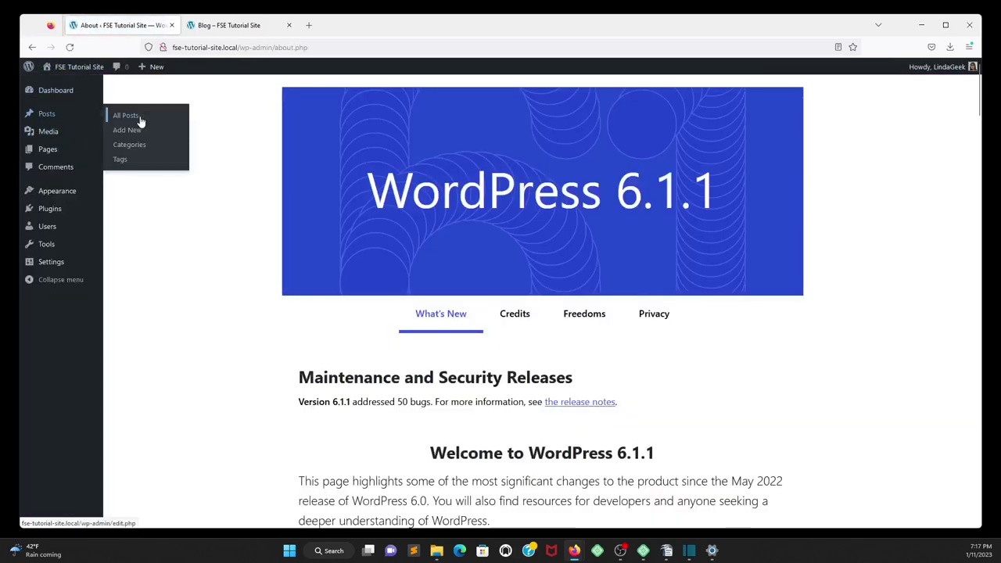
left_click(128, 131)
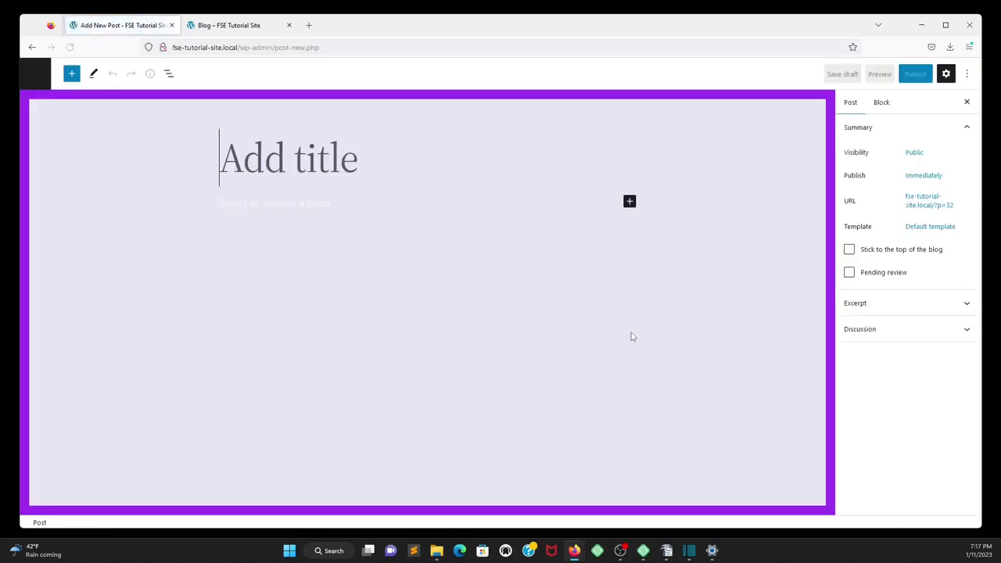
left_click(666, 551)
Copy the 'Dragonflies Are Very Beneficial' heading from the Writer draft
scroll(484, 446, "down", 2)
scroll(493, 436, "down", 1)
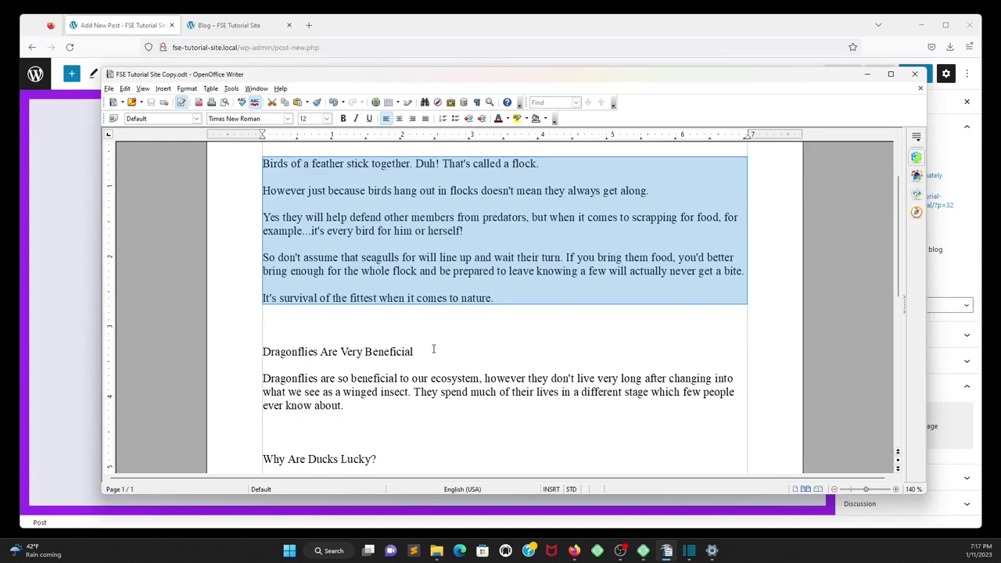
left_click_drag(433, 349, 261, 351)
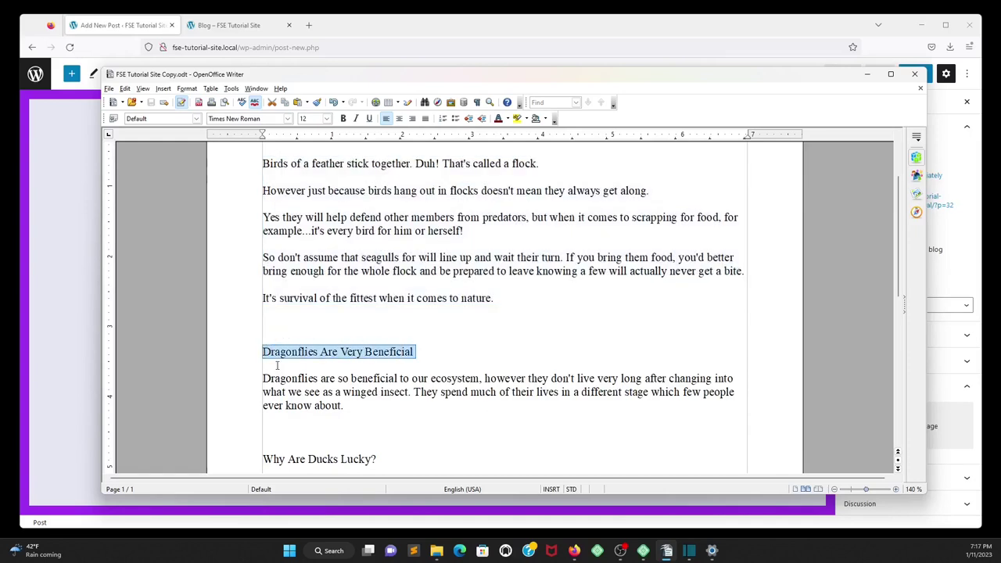
right_click(296, 351)
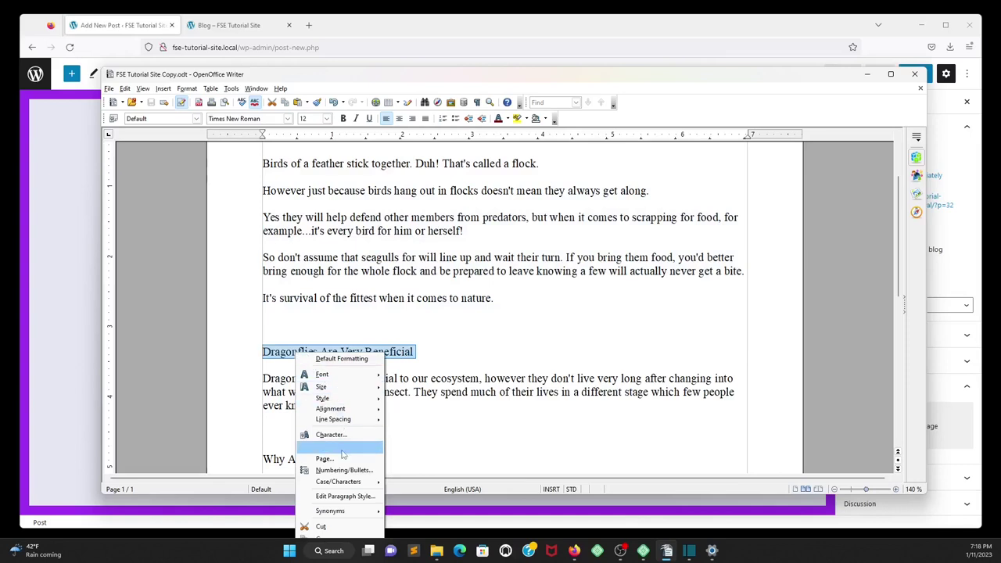
mouse_move(330, 511)
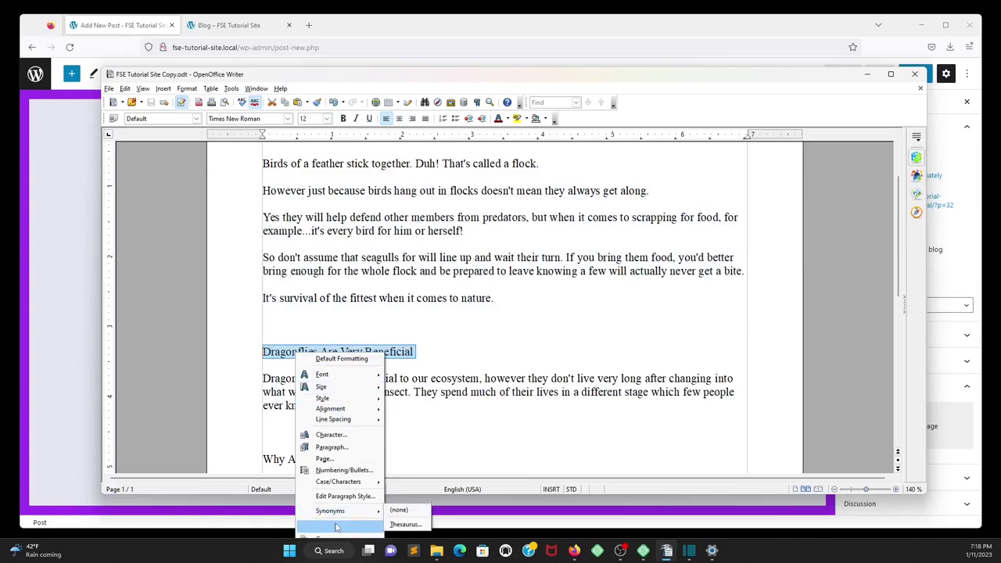
left_click(330, 540)
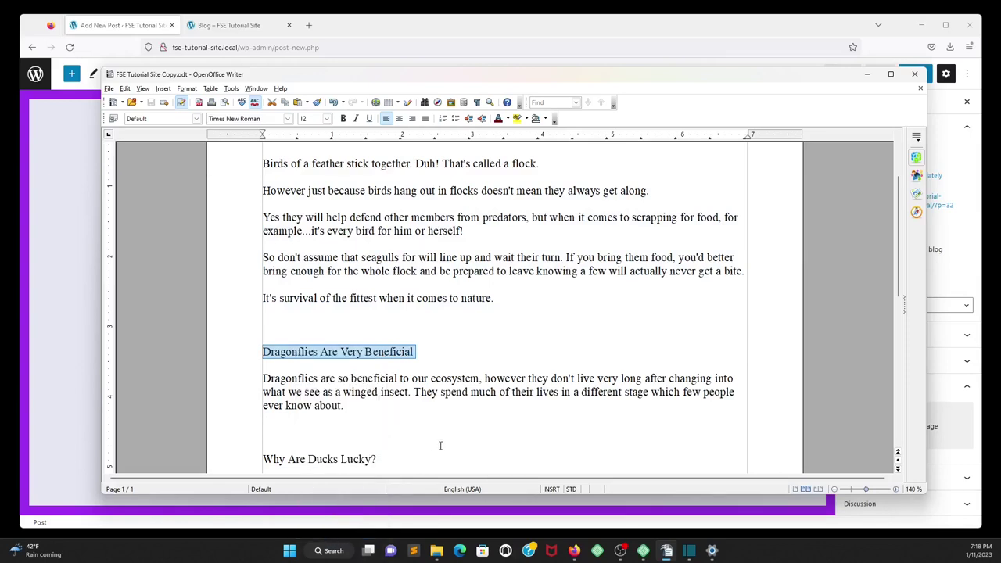
left_click(667, 550)
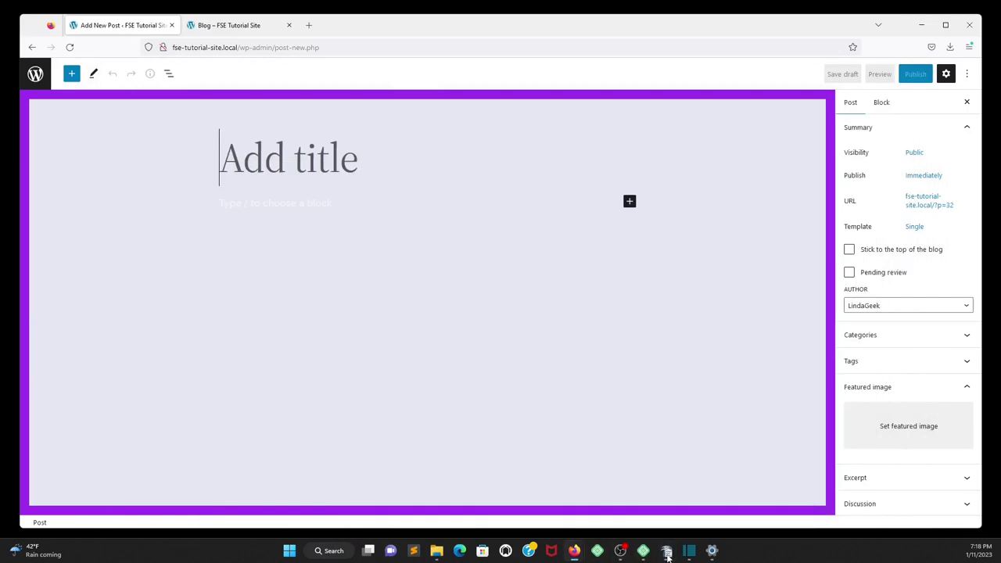
Paste 'Dragonflies Are Very Beneficial' as the title, clear stray body text, and save the draft
right_click(325, 148)
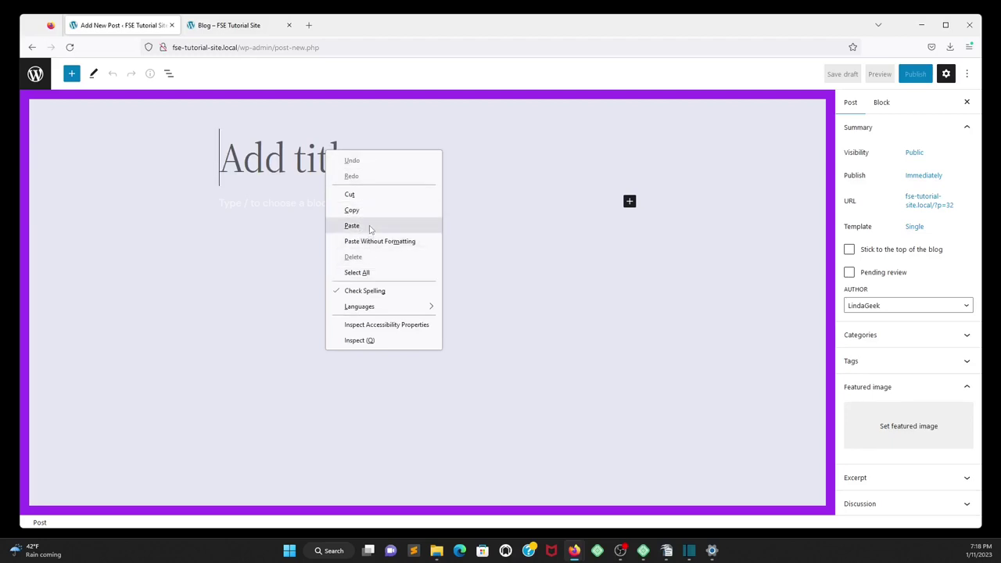
left_click(351, 225)
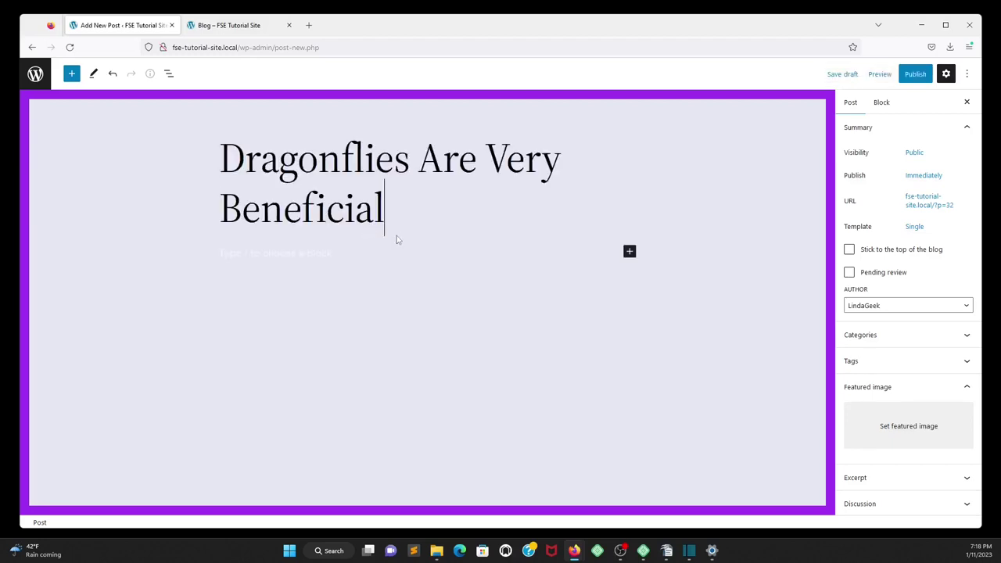
left_click(280, 255)
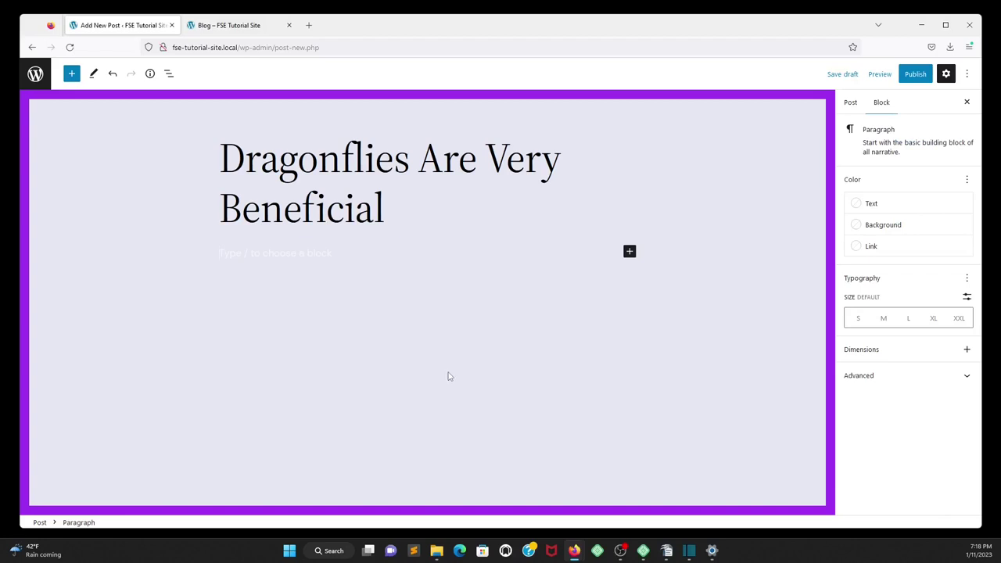
type("Y")
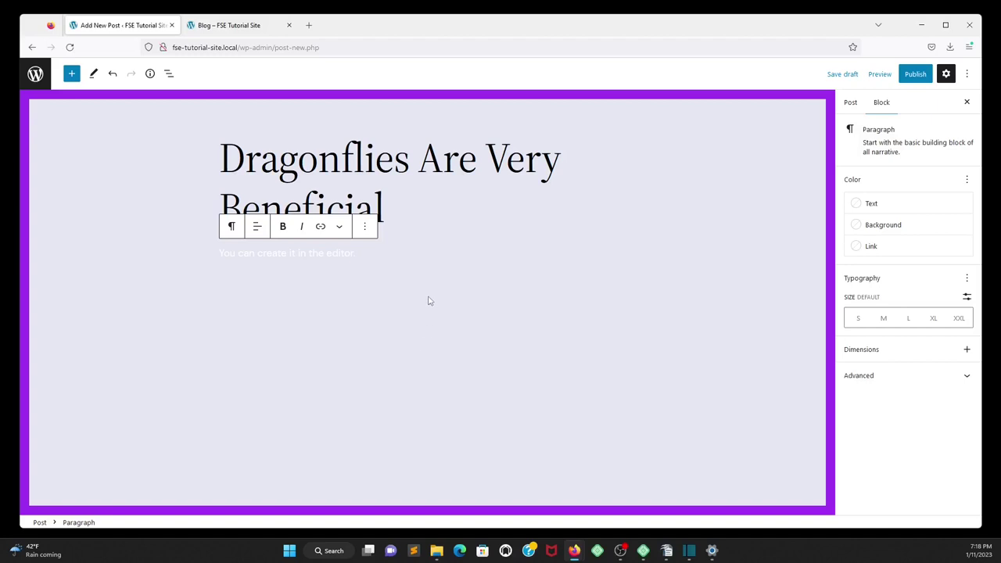
left_click_drag(352, 255, 205, 242)
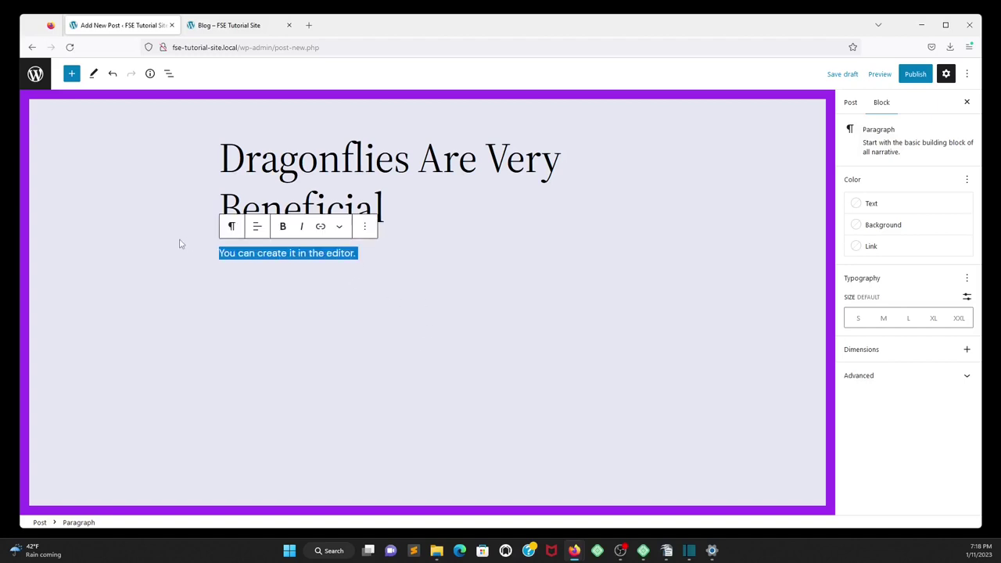
key("BackSpace")
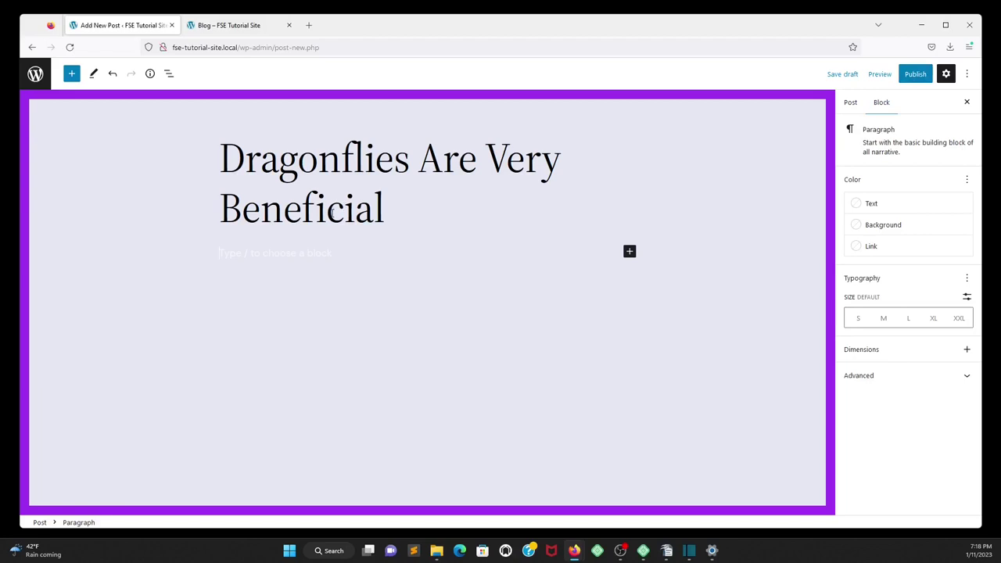
key("ctrl+s")
Copy the Dragonflies body paragraph from Writer and return to the post editor
left_click(669, 551)
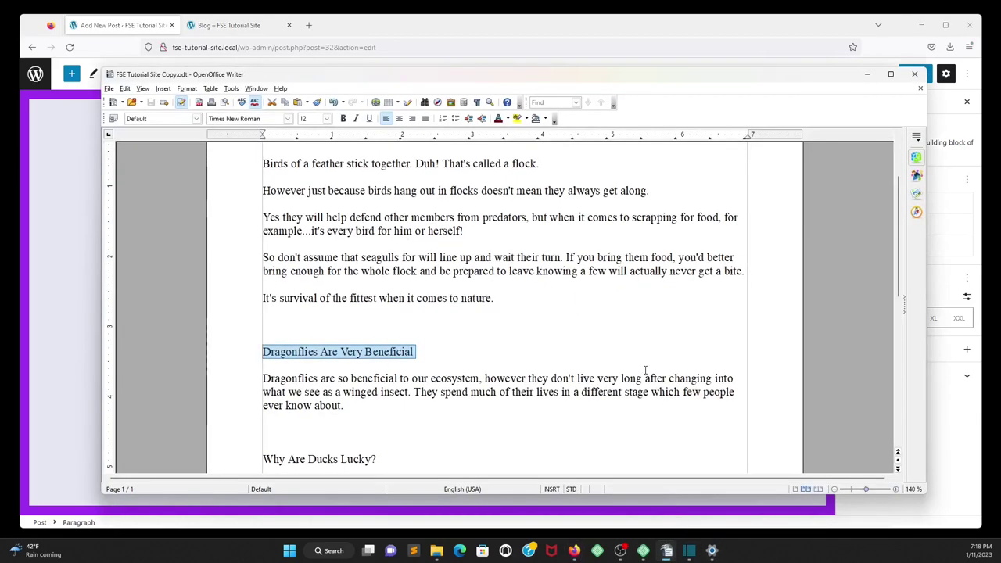
left_click_drag(345, 405, 263, 378)
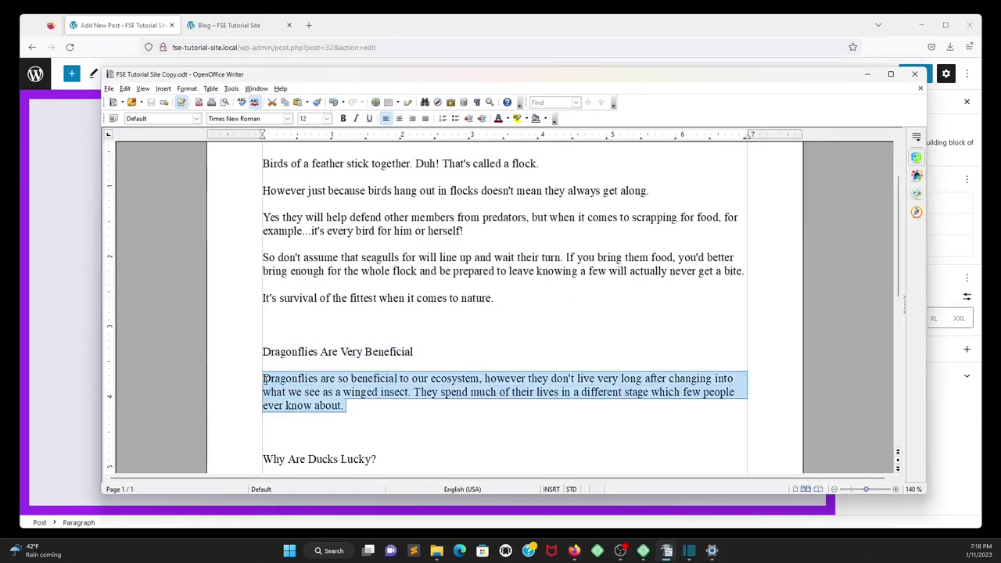
right_click(286, 380)
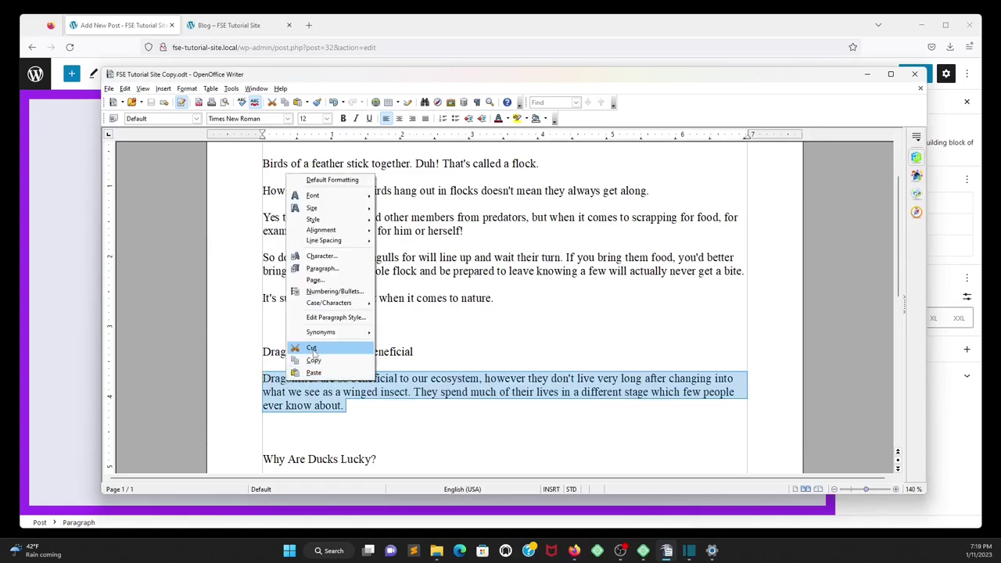
left_click(314, 361)
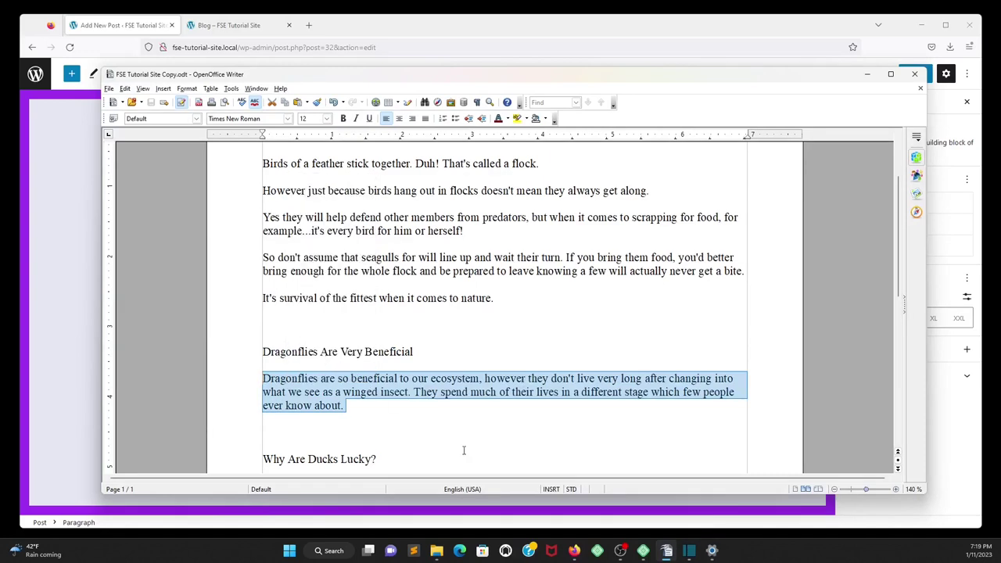
left_click(666, 551)
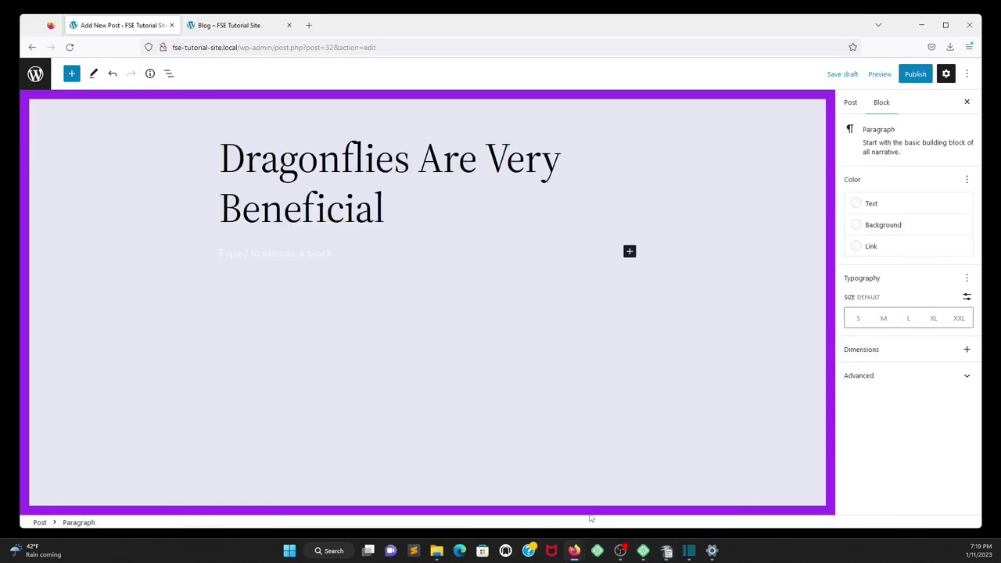
Paste the Dragonflies paragraph into the body, publish and view the post, then start a new post
right_click(291, 254)
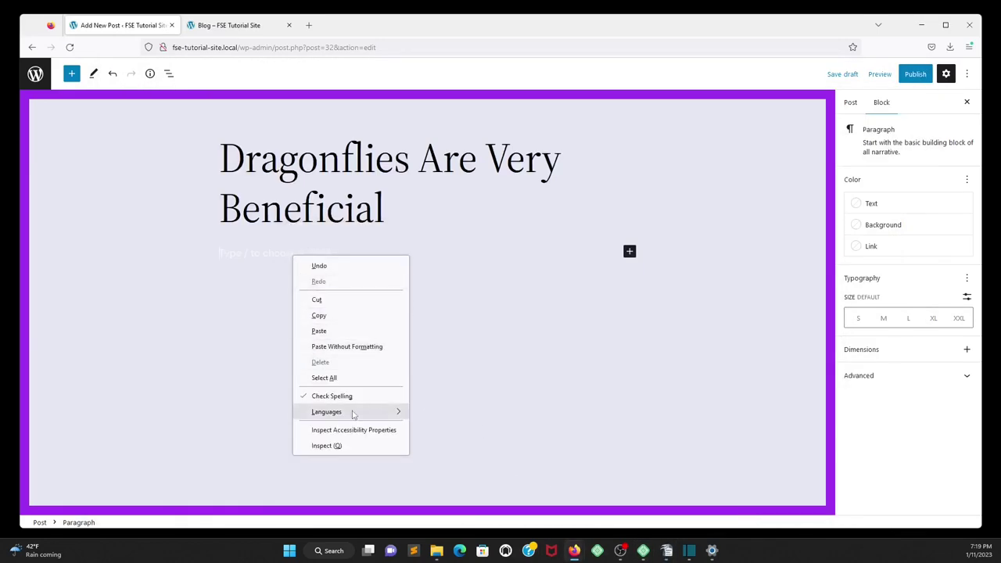
left_click(319, 331)
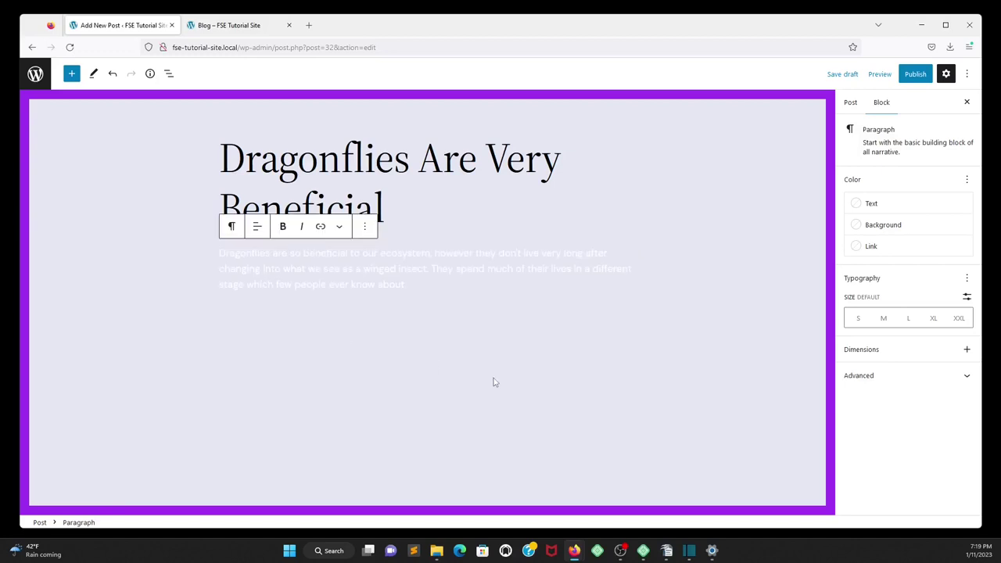
left_click(918, 76)
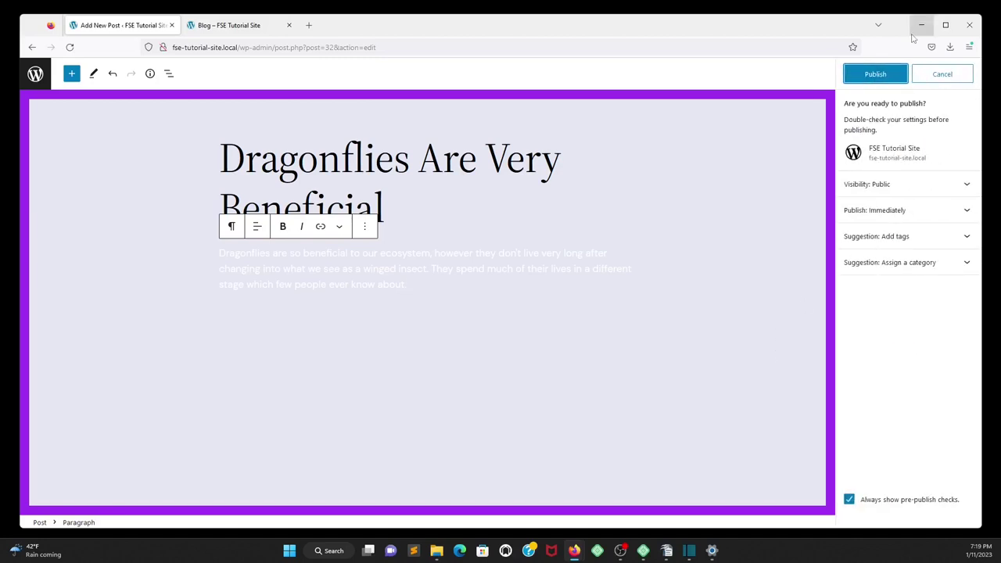
left_click(881, 80)
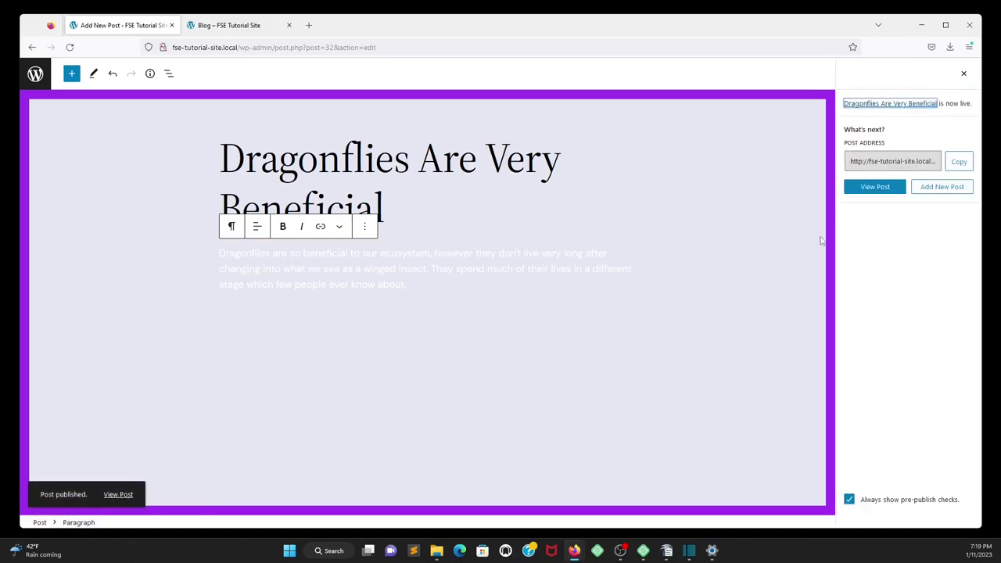
left_click(873, 191)
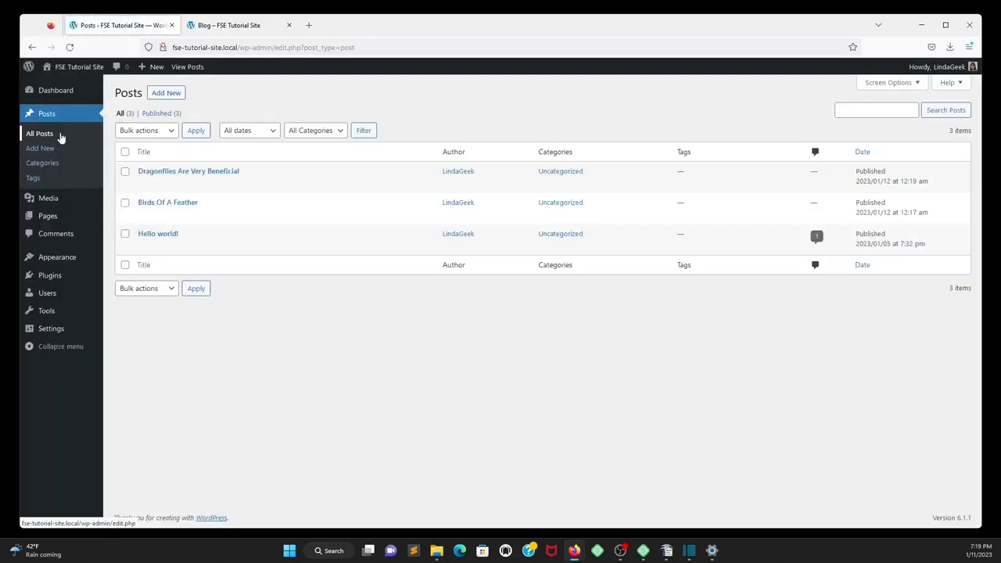
left_click(43, 148)
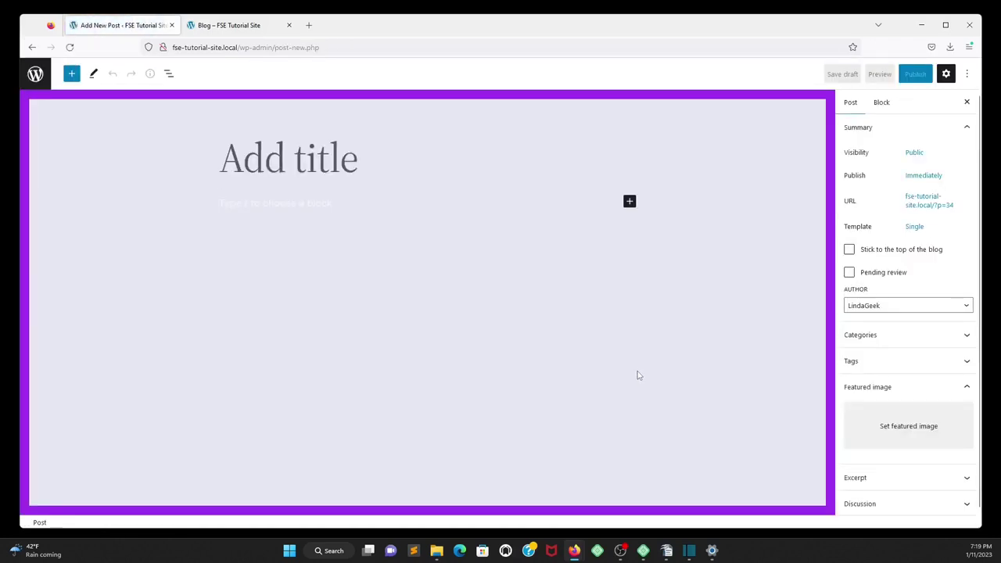
Copy the whole 'Why Are Ducks Lucky?' section from the Writer notes, then minimize Writer
left_click(668, 555)
scroll(435, 418, "down", 3)
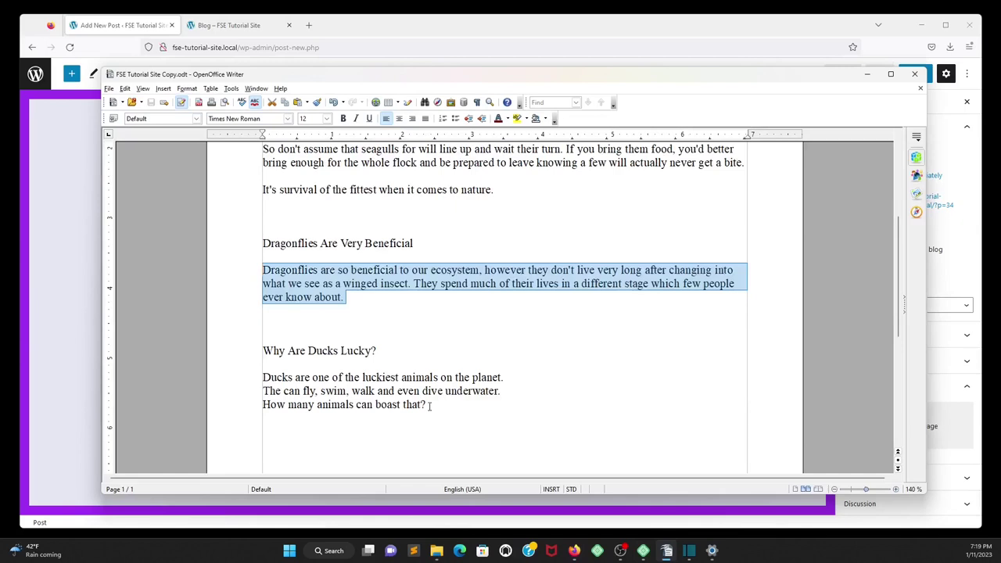
left_click_drag(263, 350, 370, 428)
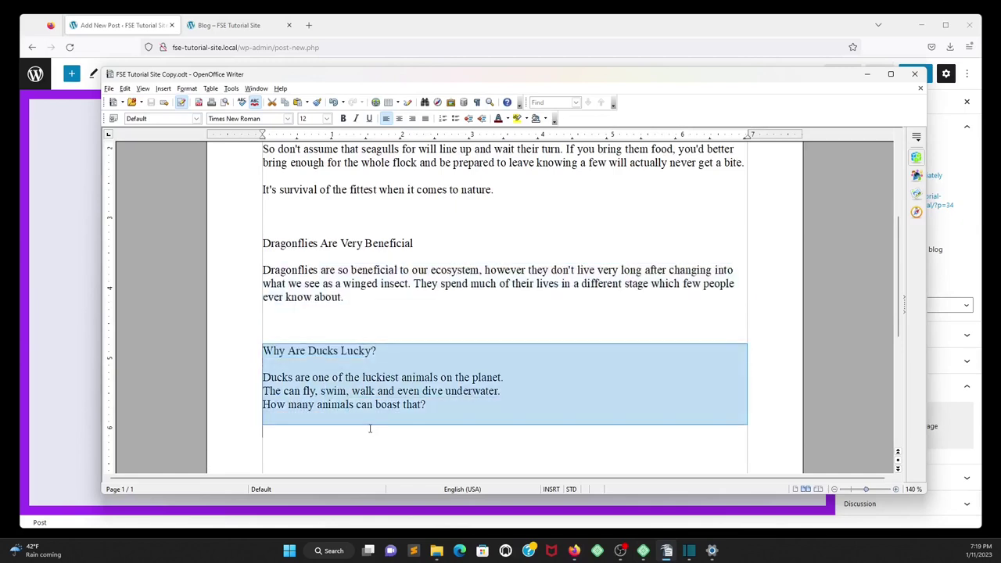
right_click(373, 396)
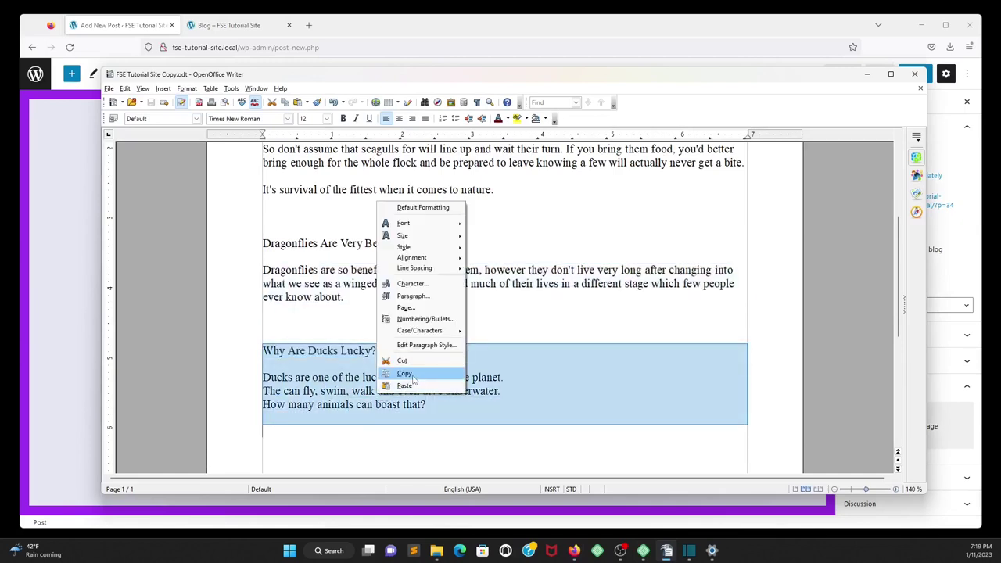
left_click(404, 373)
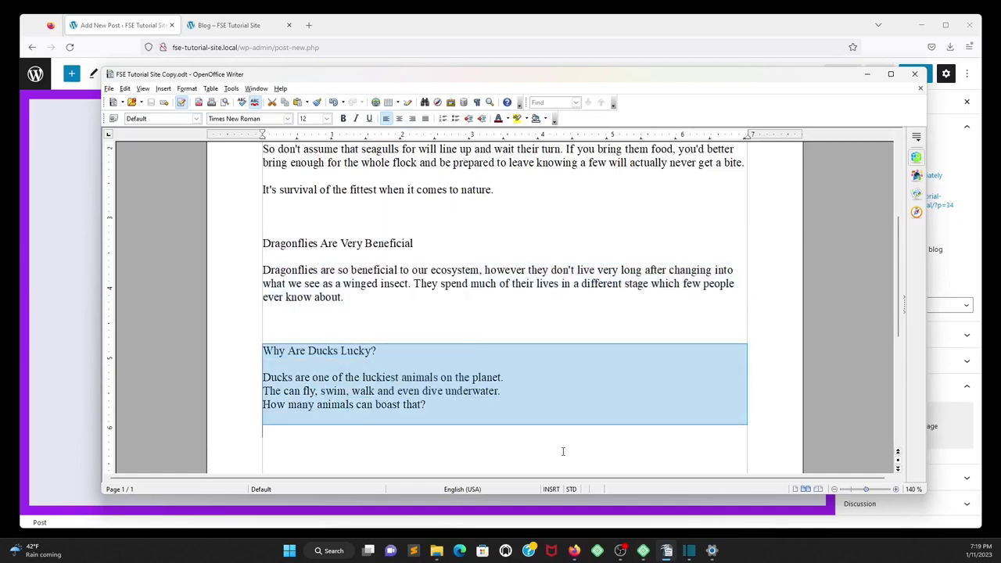
left_click(666, 551)
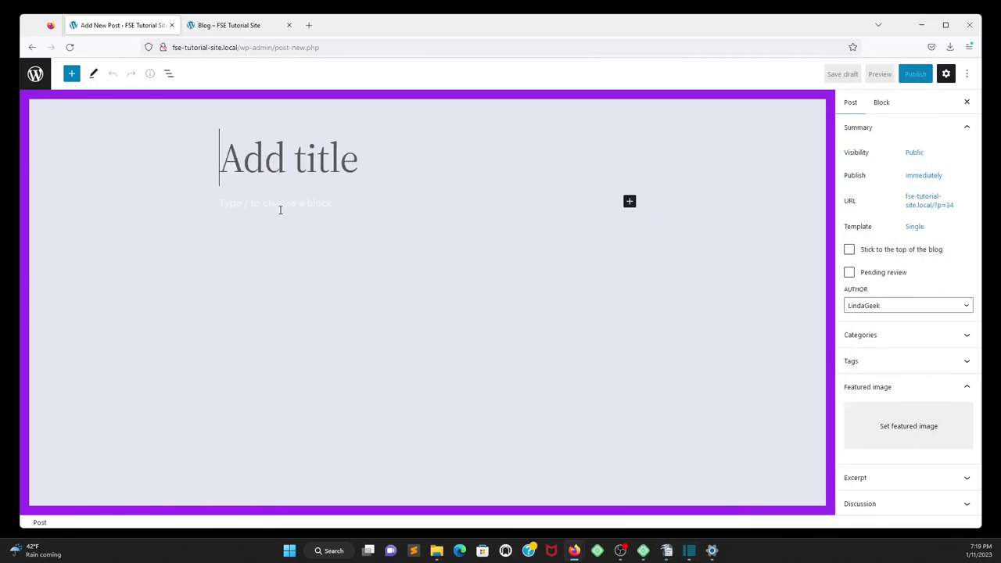
Paste the copied ducks section into the new post's body
left_click(280, 206)
right_click(281, 205)
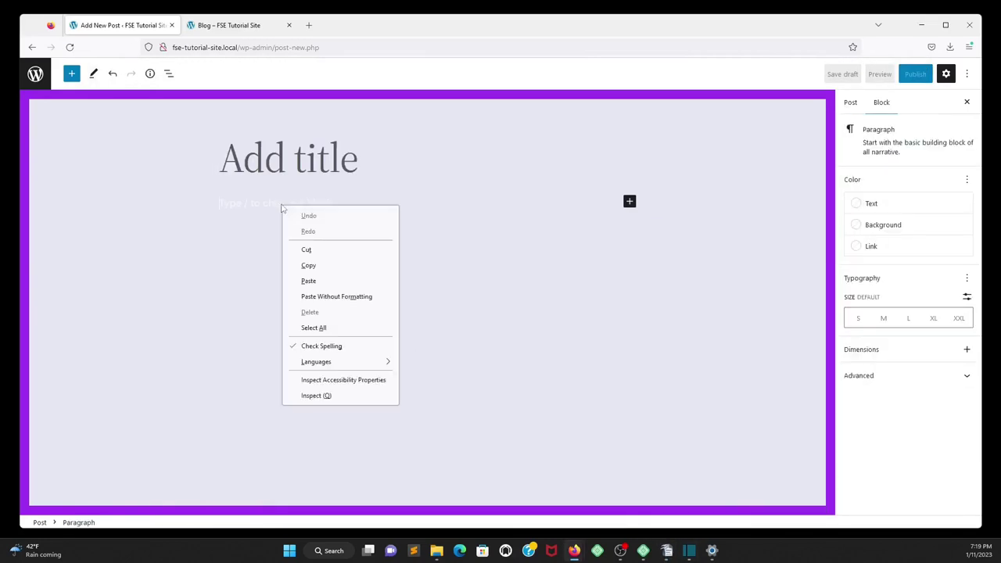
left_click(319, 281)
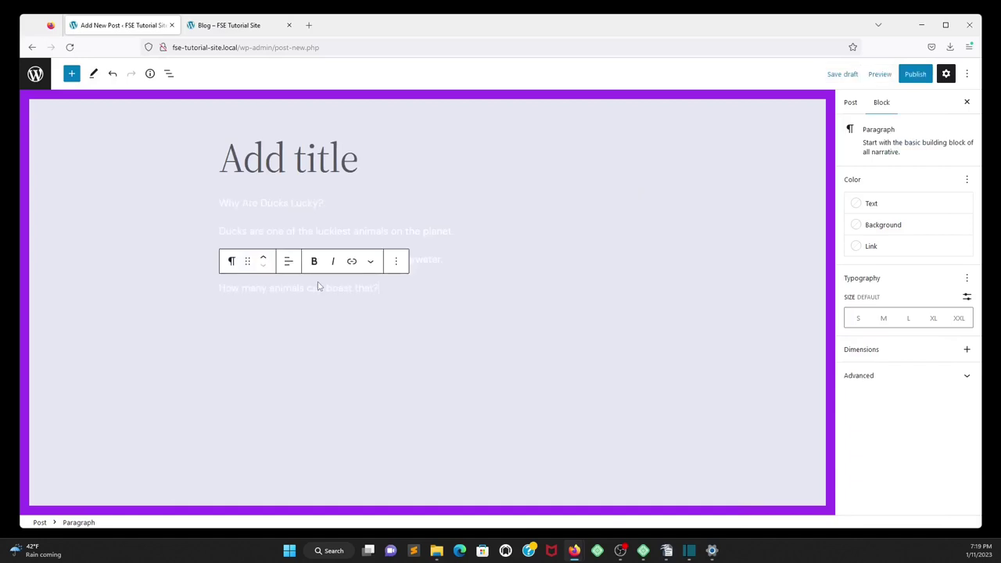
Cut the 'Why Are Ducks Lucky?' line from the body and paste it as the title
left_click_drag(337, 197, 219, 202)
left_click(236, 203)
right_click(236, 203)
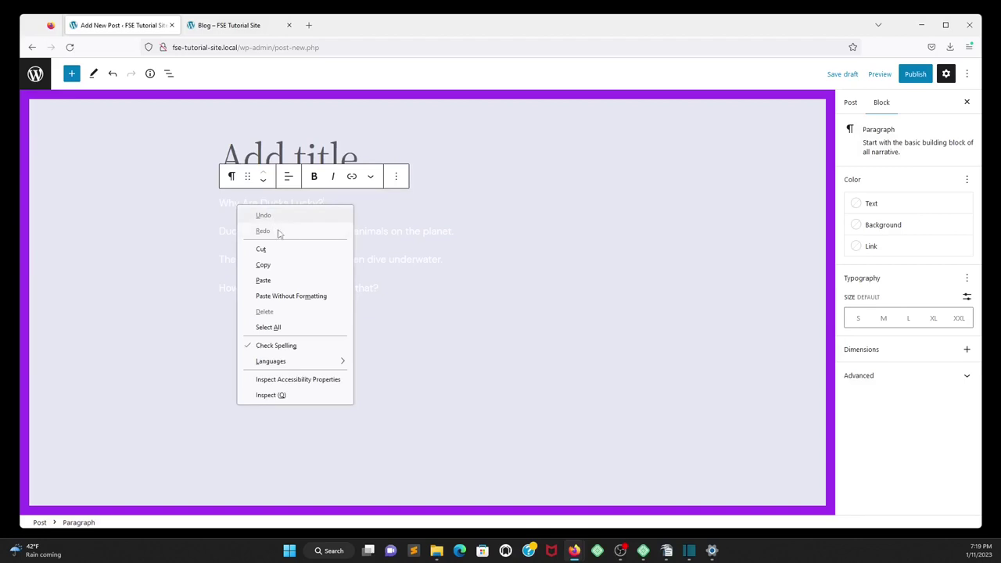
left_click(273, 249)
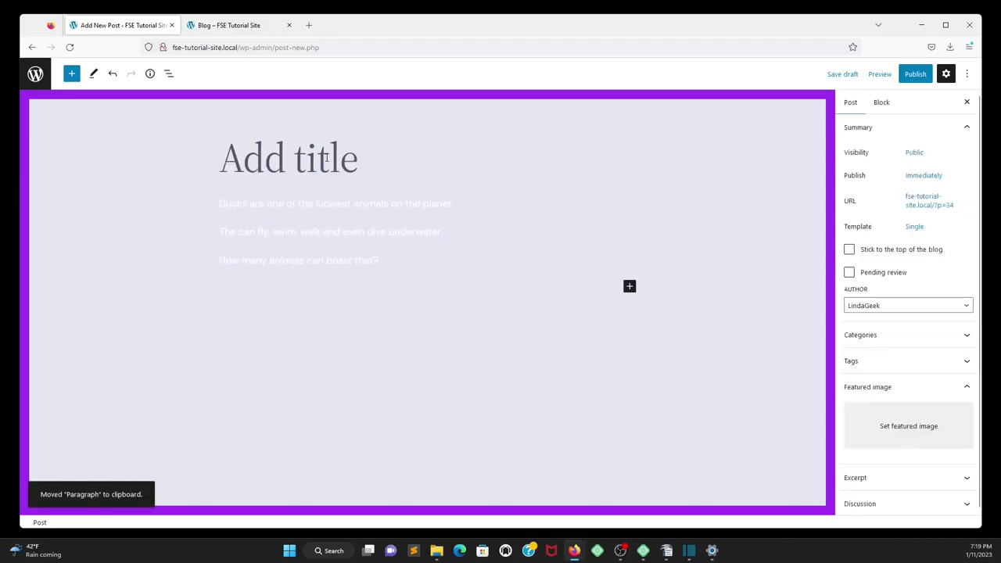
right_click(266, 159)
left_click(291, 234)
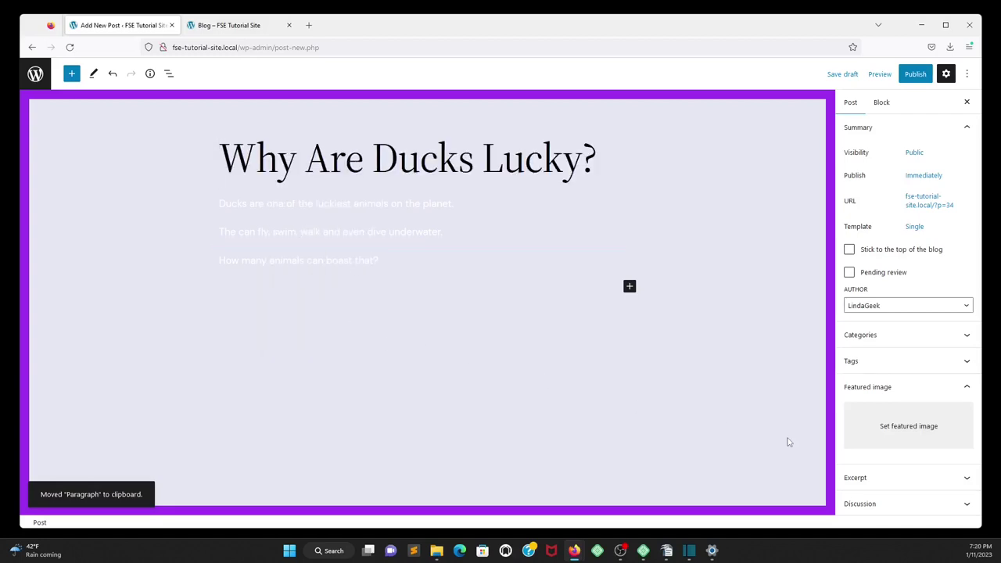
Set the Ducks at sunset photo from the Media Library as the featured image
left_click(931, 435)
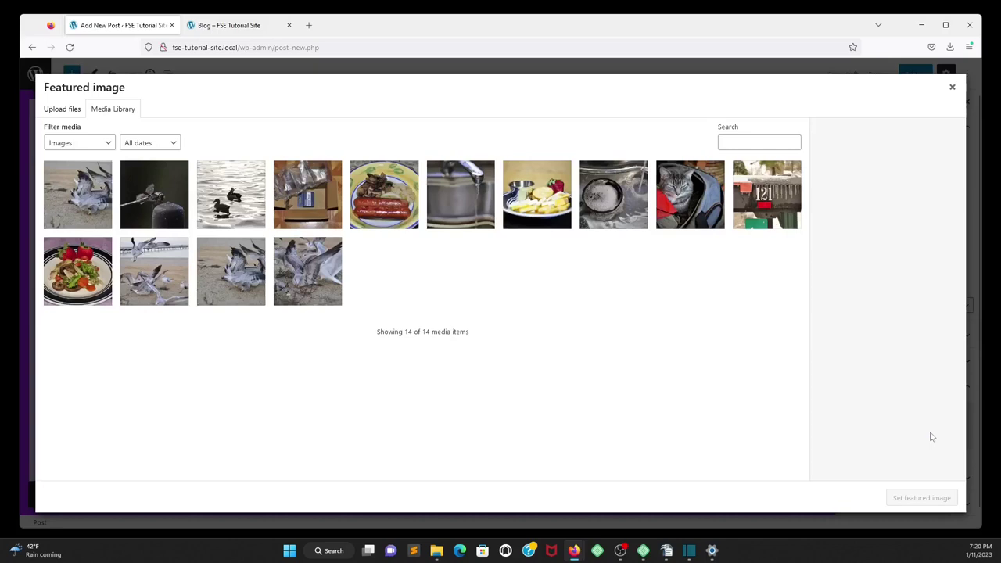
left_click(247, 210)
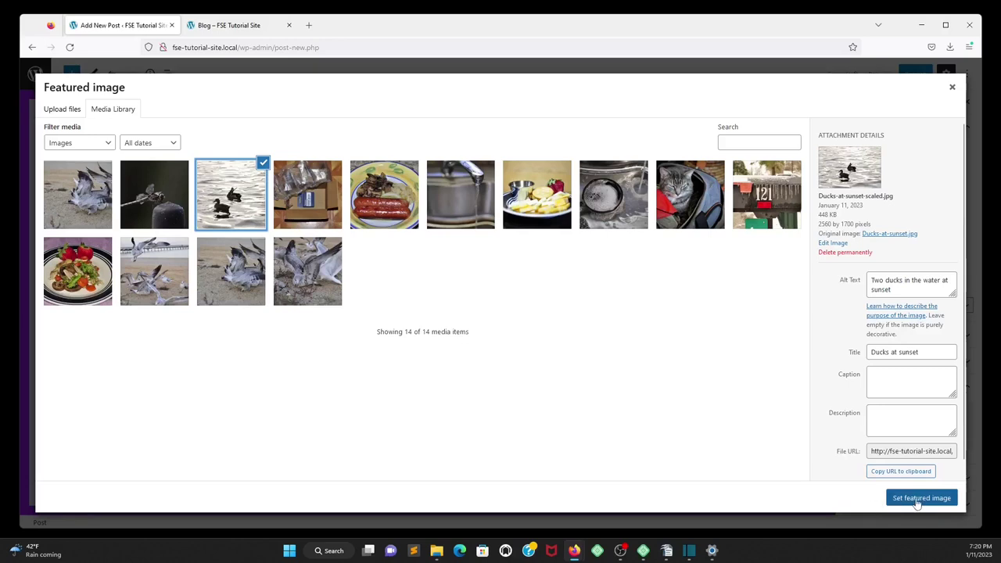
left_click(916, 500)
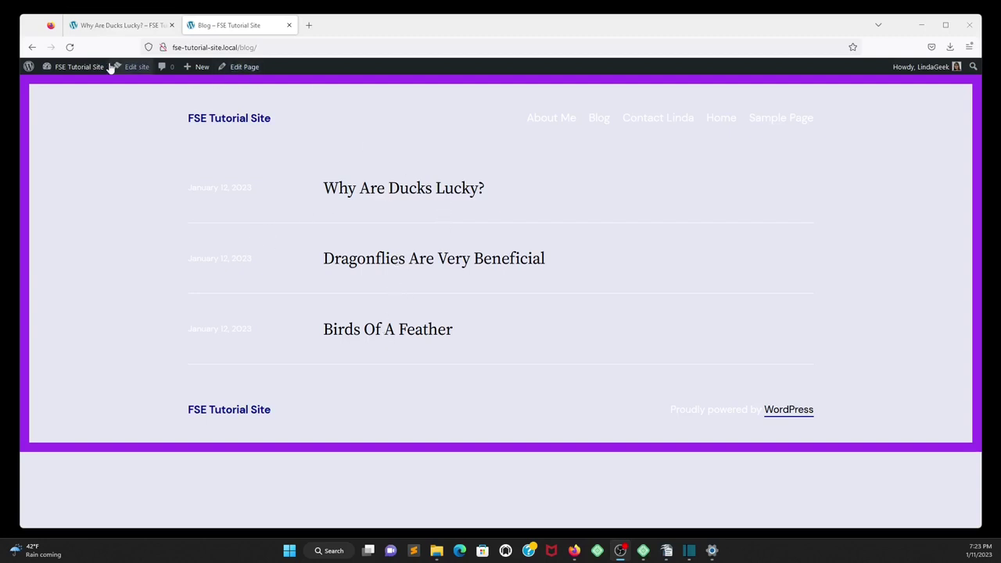
mouse_move(29, 67)
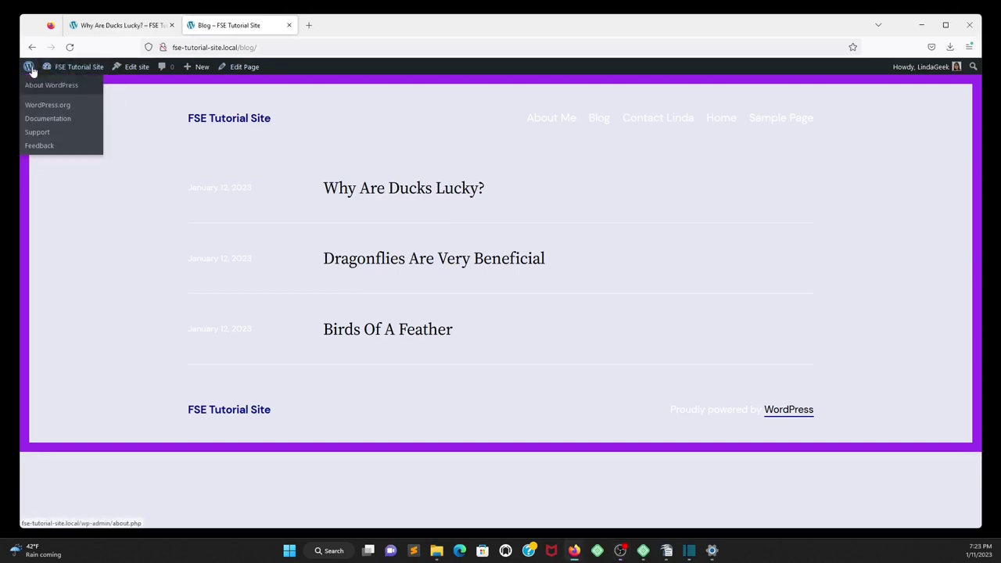
left_click(48, 86)
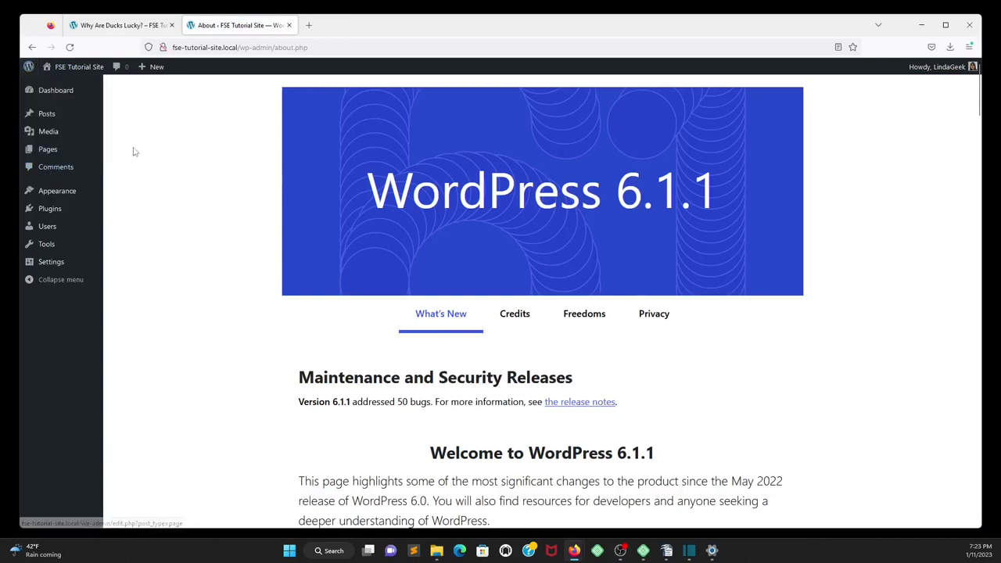
left_click(65, 116)
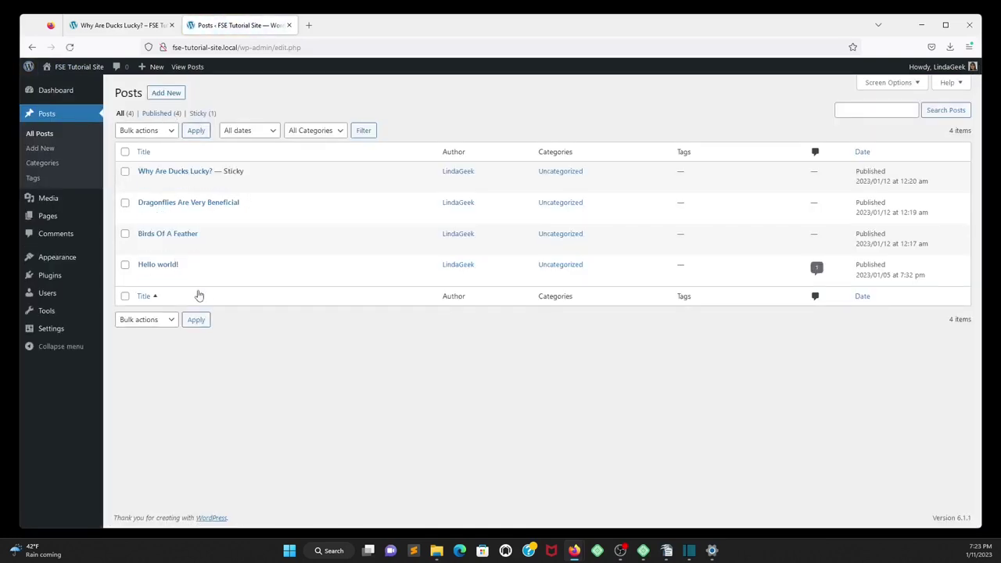
mouse_move(164, 266)
left_click(219, 279)
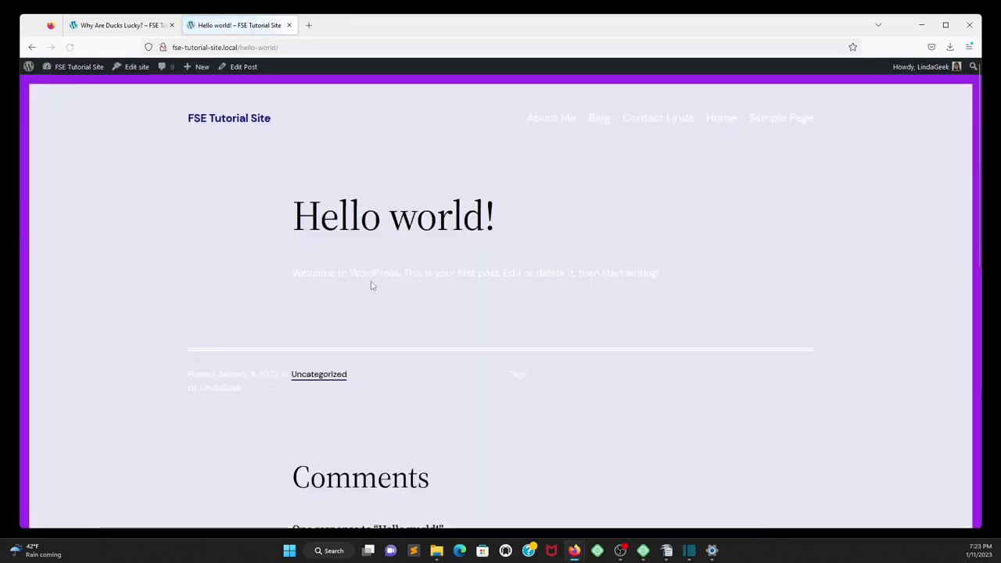
left_click(32, 47)
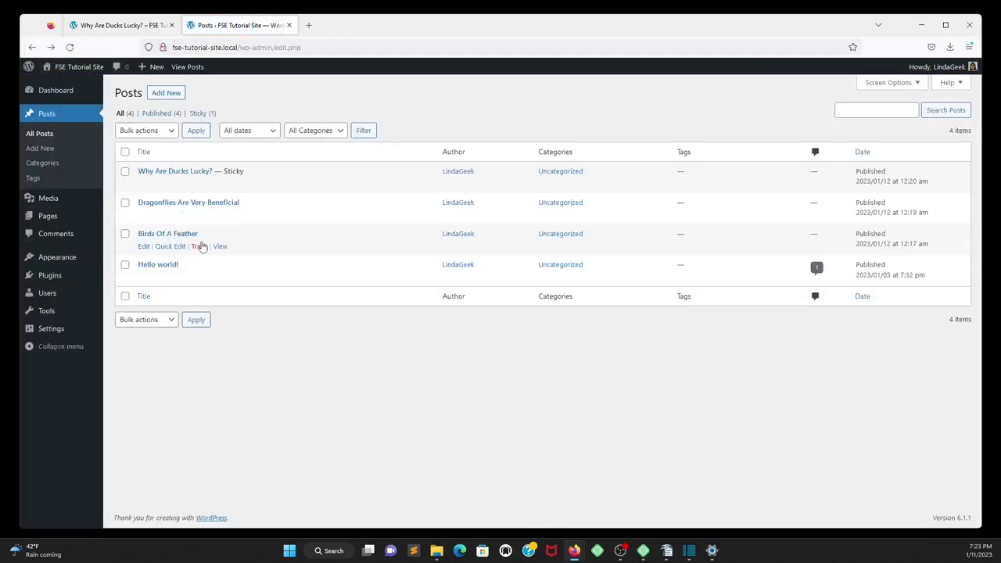
left_click(220, 247)
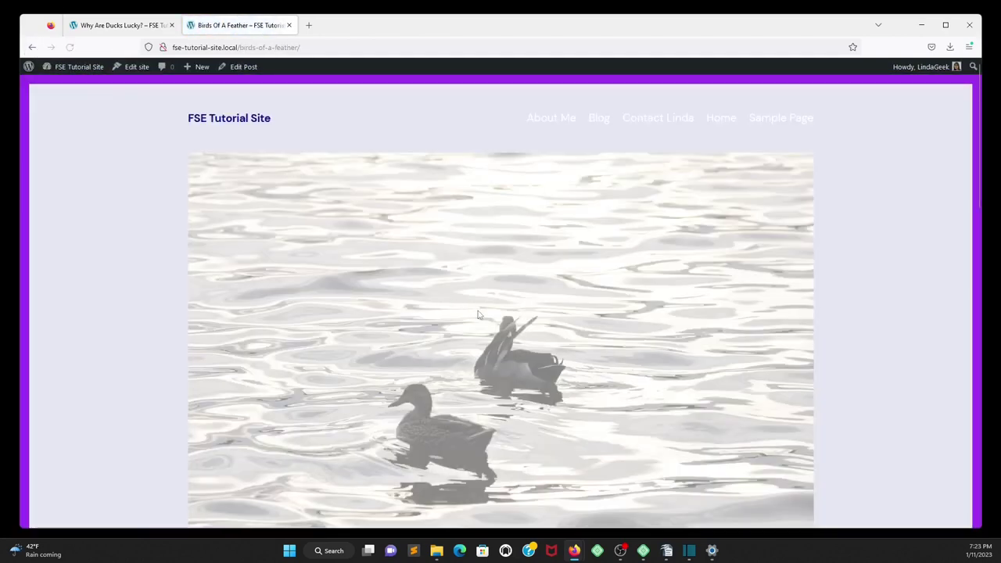
scroll(482, 305, "down", 3)
scroll(482, 305, "down", 3)
scroll(481, 302, "down", 3)
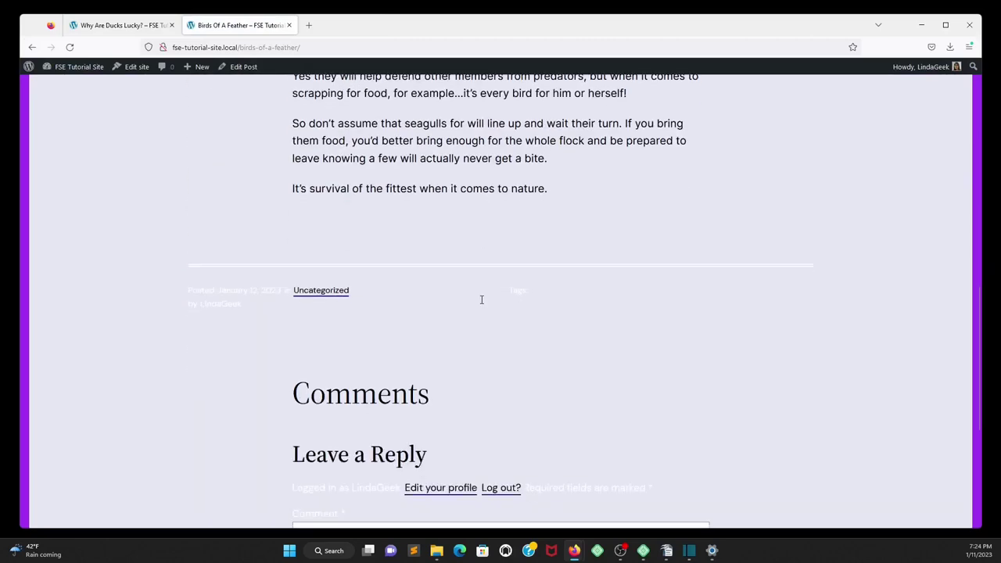
scroll(481, 299, "up", 4)
scroll(473, 297, "up", 4)
scroll(469, 297, "up", 3)
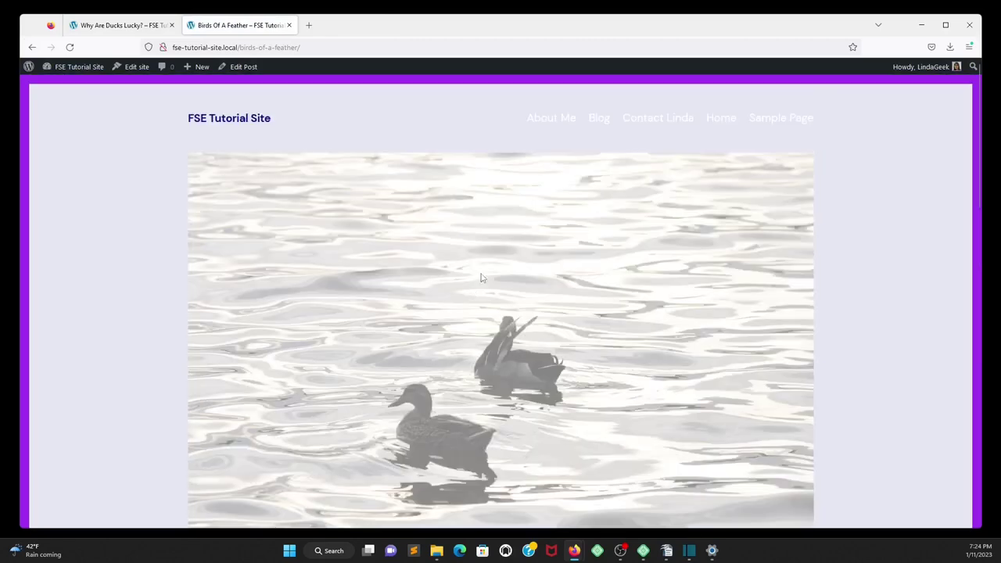
left_click(599, 118)
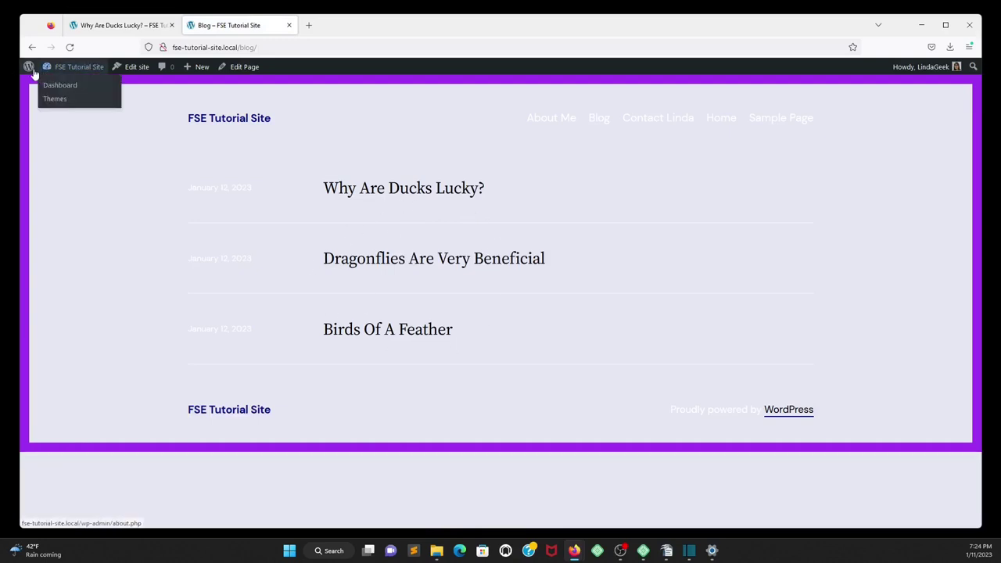
mouse_move(28, 66)
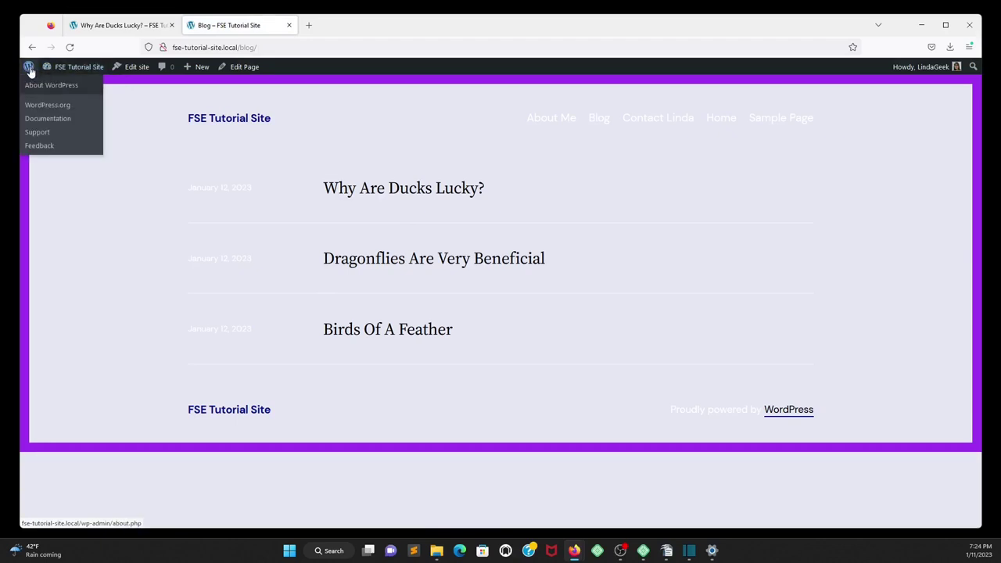
In Settings > Reading, choose Blog as the posts page and save the changes
left_click(28, 68)
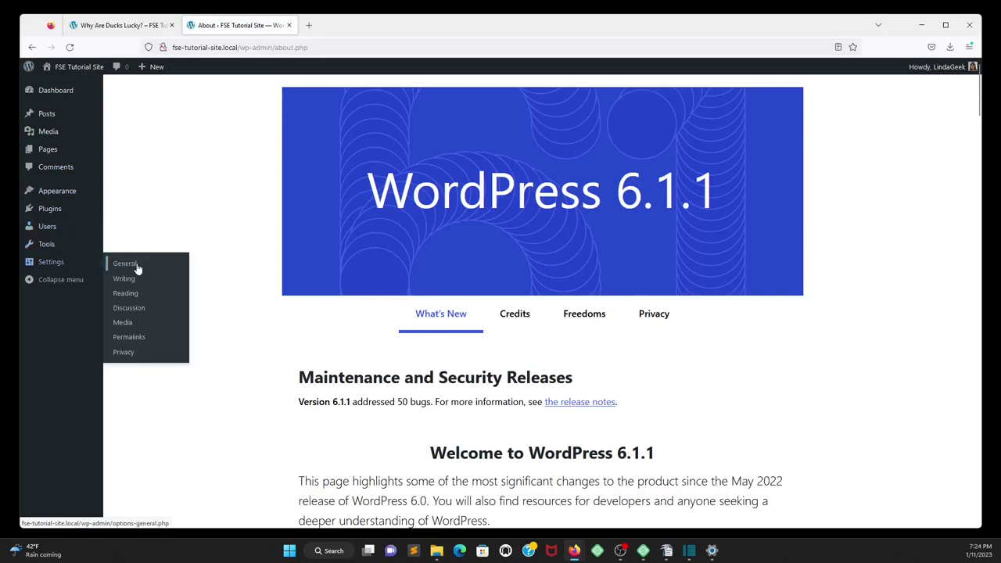
left_click(139, 296)
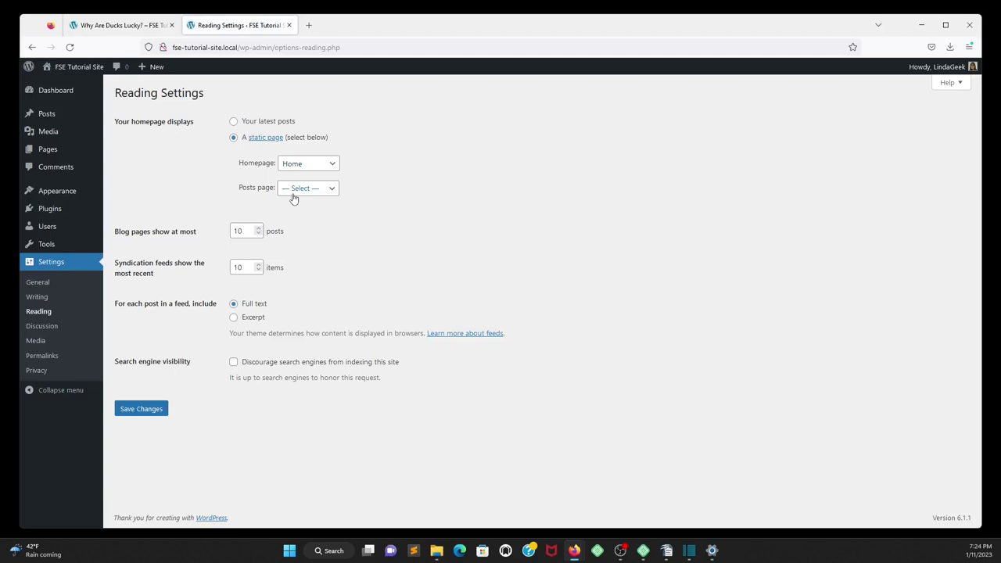
left_click(333, 195)
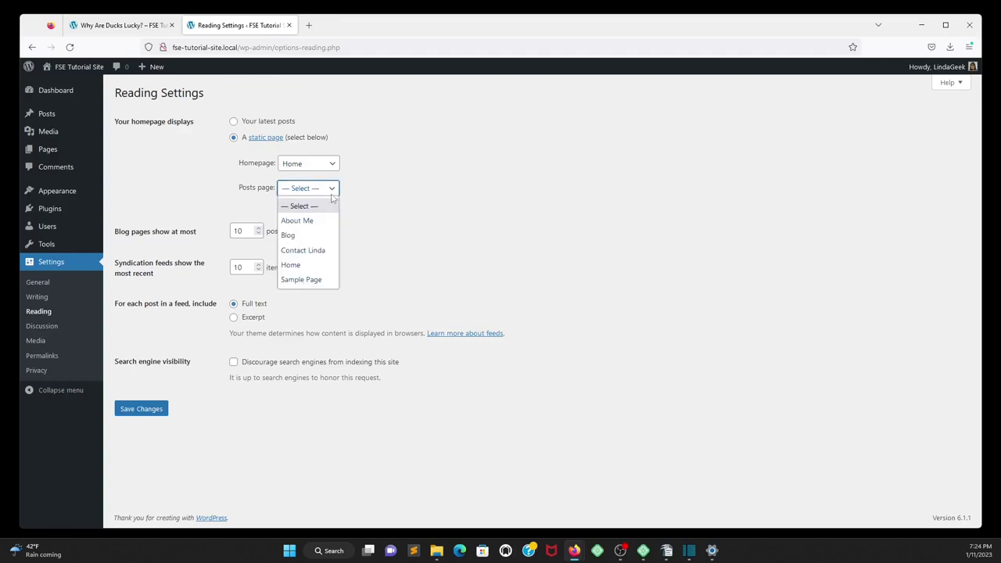
left_click(301, 236)
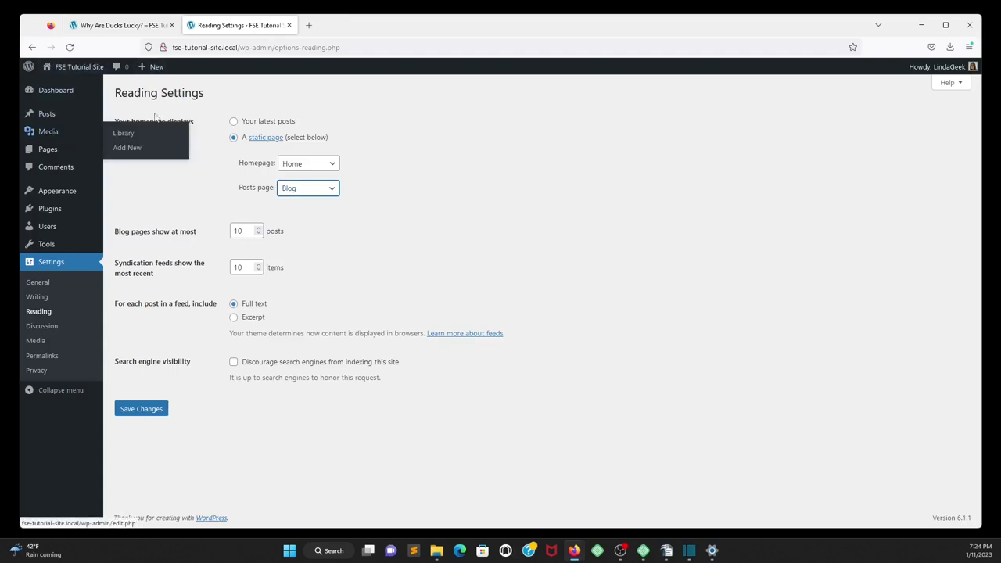
left_click(152, 410)
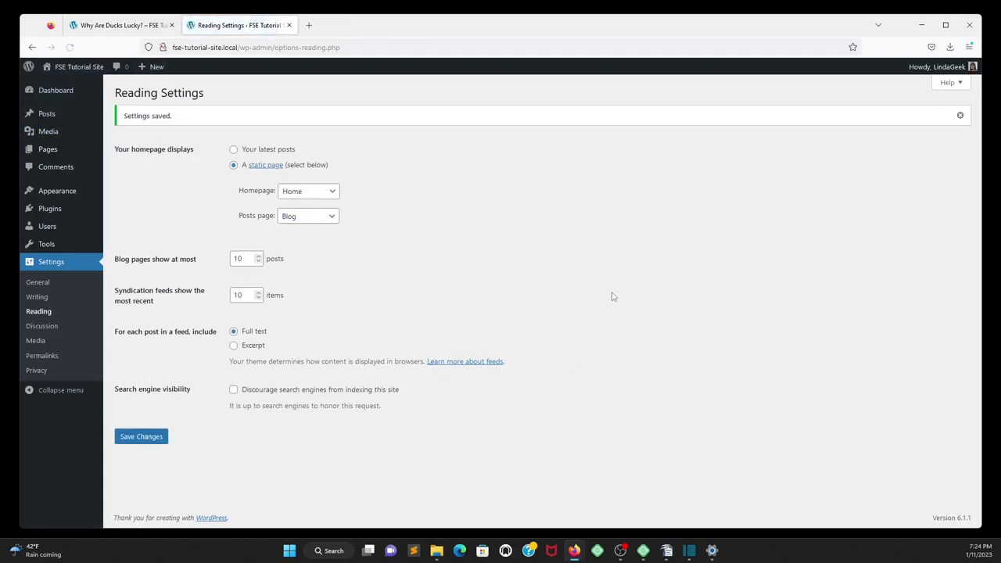
Open the live Blog page from the site navigation and scroll through its posts
left_click(142, 26)
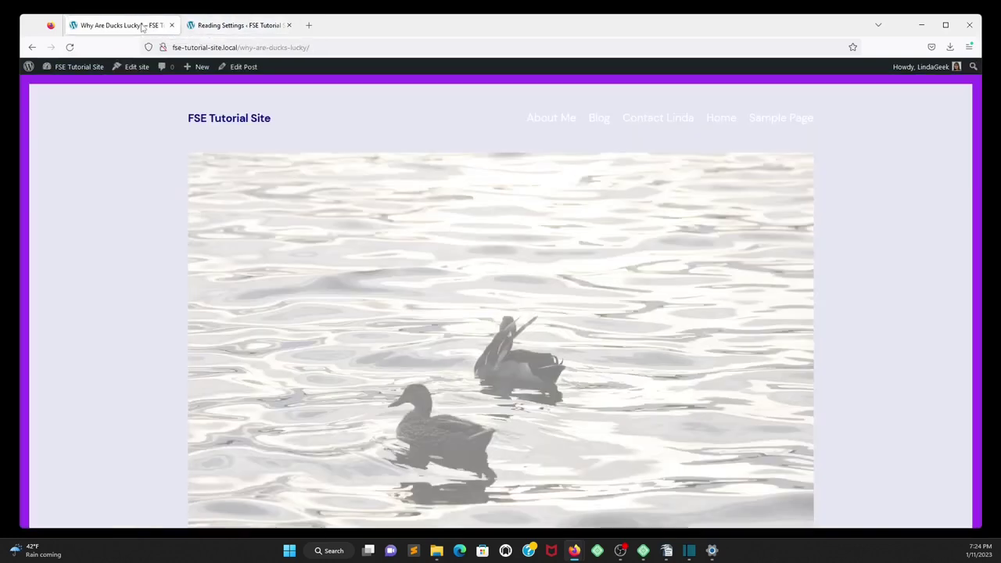
left_click(598, 120)
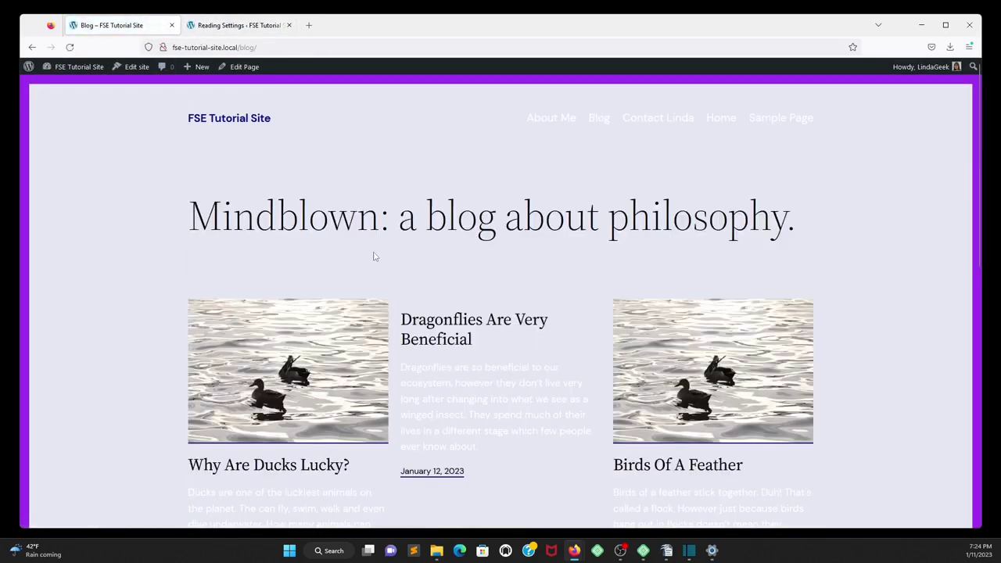
scroll(469, 277, "down", 2)
scroll(496, 286, "down", 2)
scroll(482, 277, "down", 1)
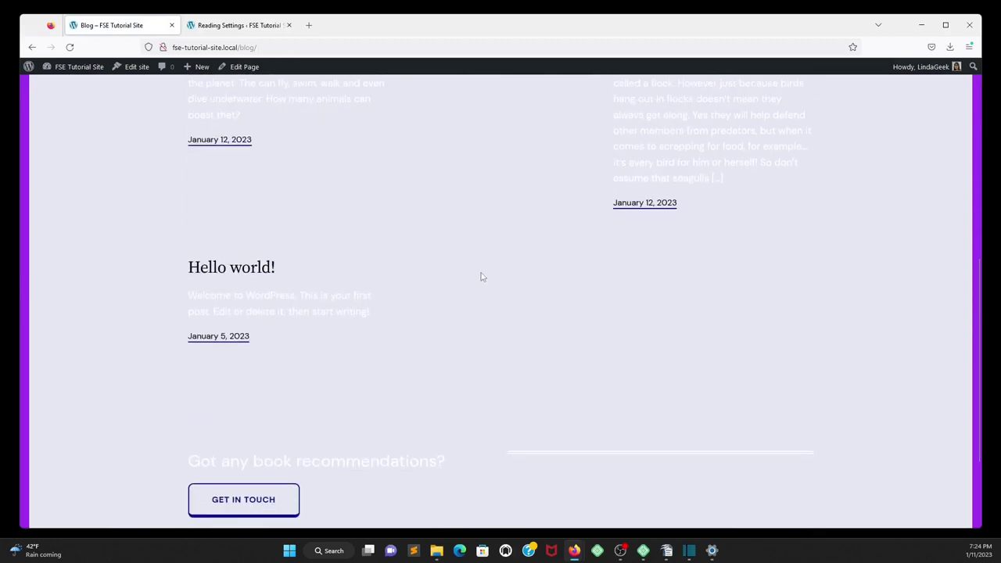
scroll(602, 249, "up", 3)
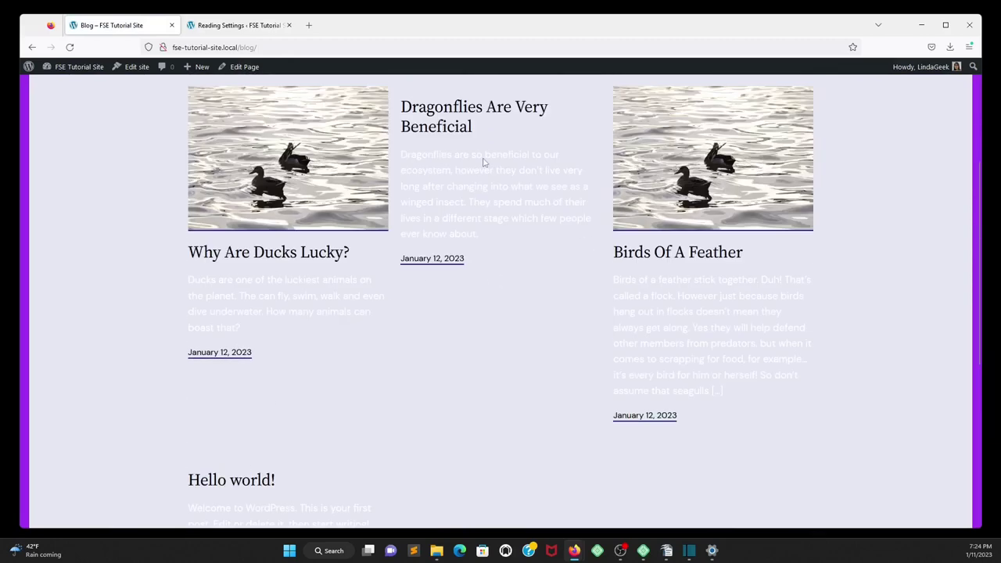
Review the 'Why Are Ducks Lucky?' post, then return to the Blog page
left_click(324, 263)
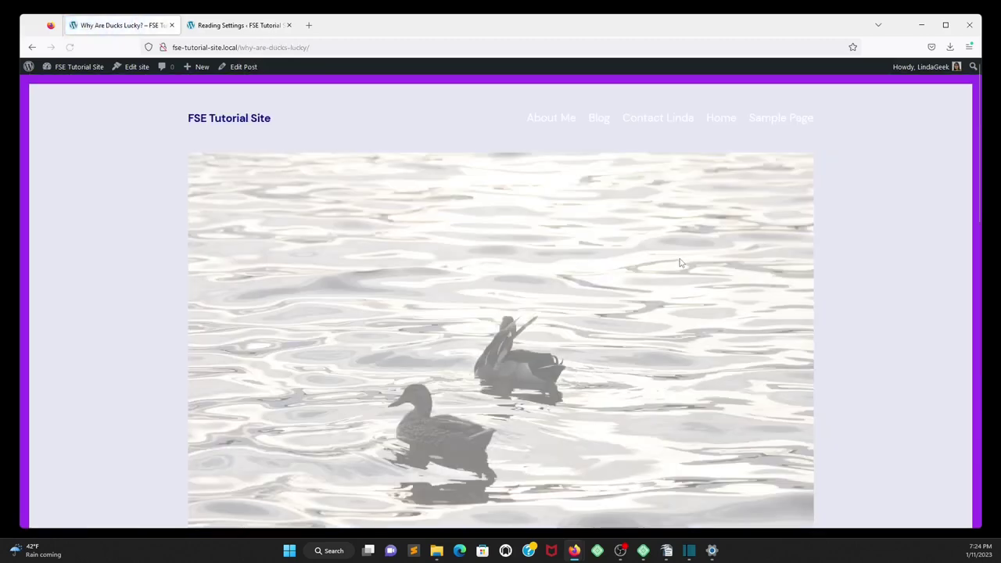
scroll(580, 232, "down", 2)
scroll(580, 231, "down", 3)
scroll(578, 227, "down", 2)
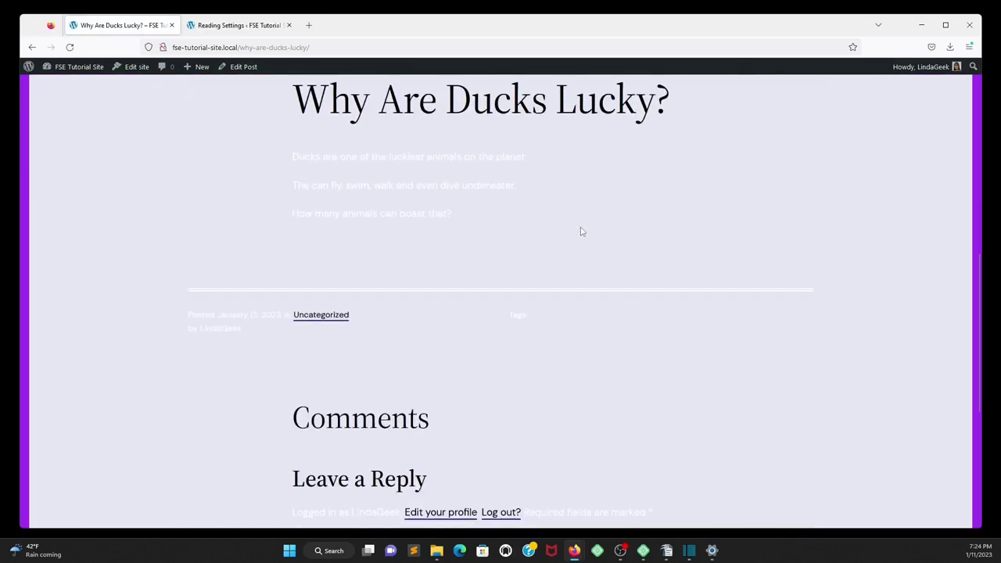
scroll(578, 228, "up", 3)
scroll(579, 223, "up", 3)
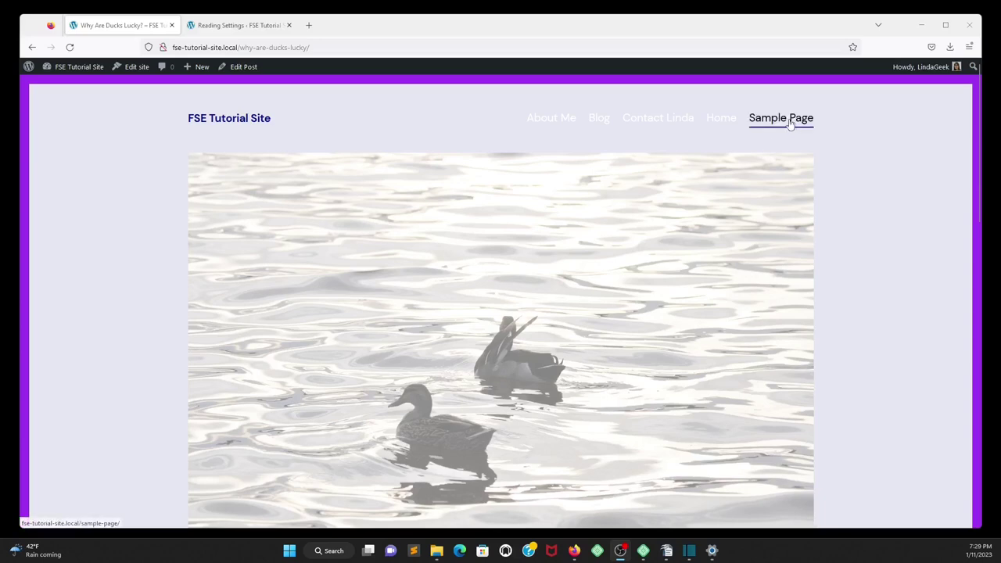
scroll(549, 273, "down", 1)
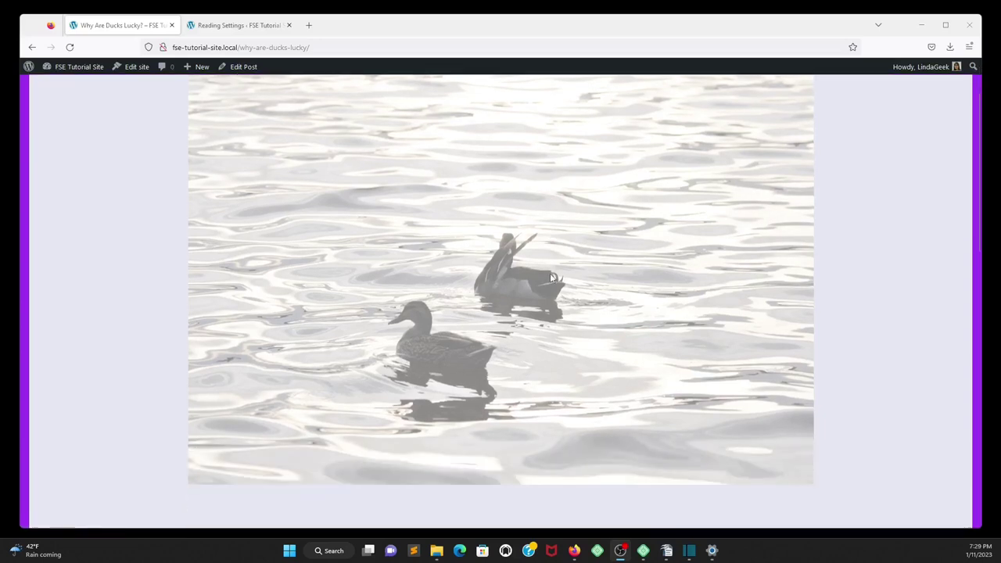
scroll(550, 272, "down", 2)
scroll(551, 273, "down", 2)
scroll(550, 270, "up", 3)
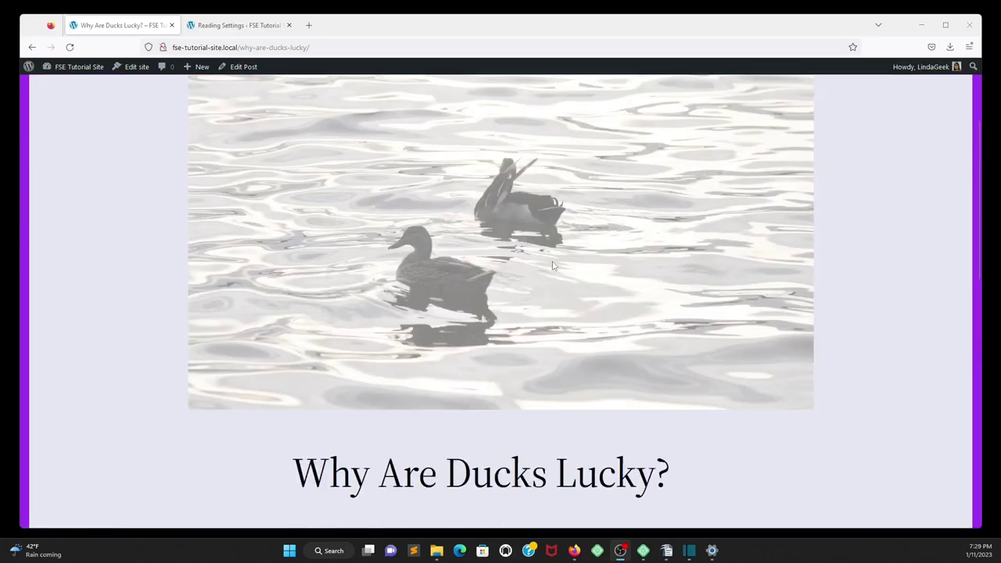
scroll(549, 270, "up", 2)
left_click(599, 119)
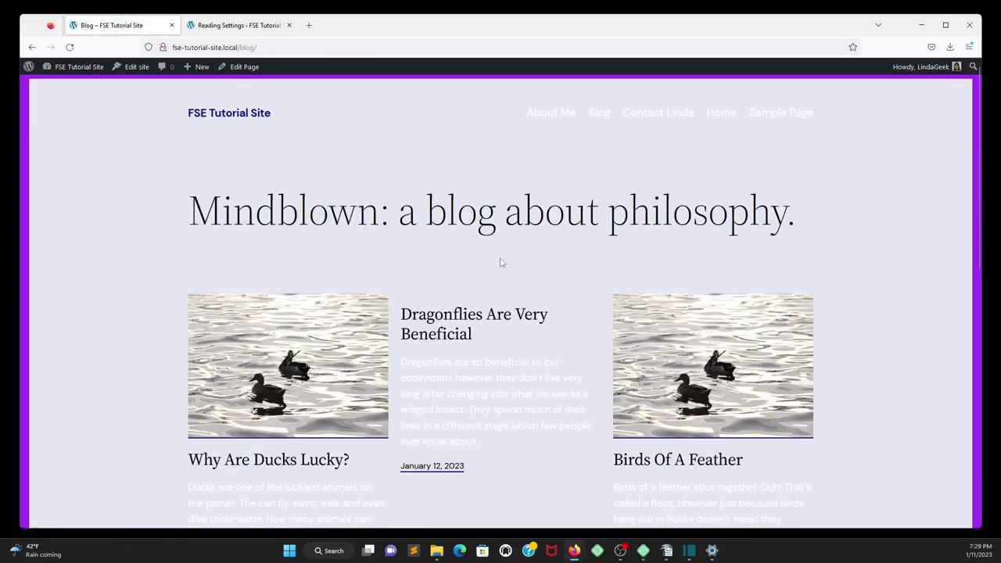
scroll(498, 260, "down", 2)
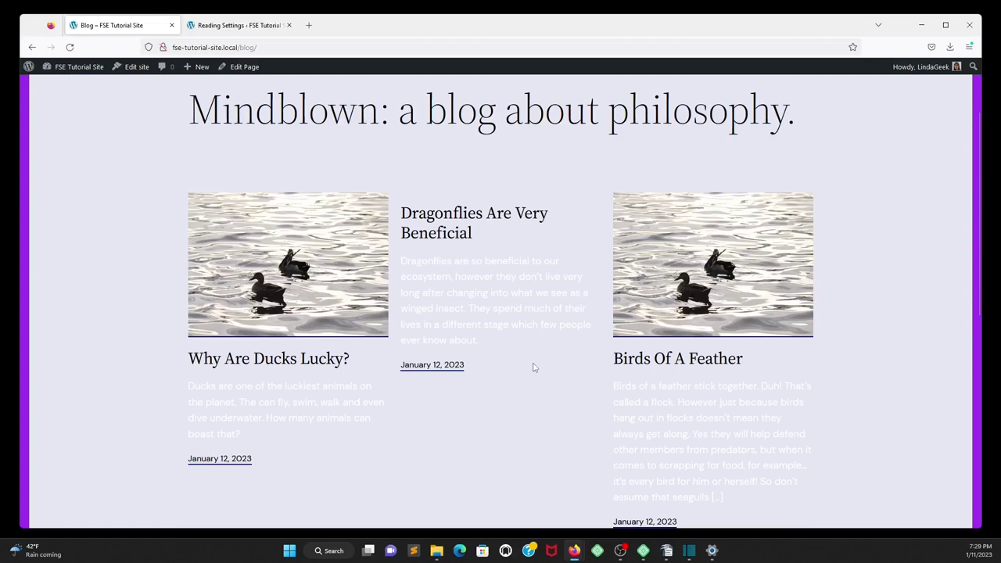